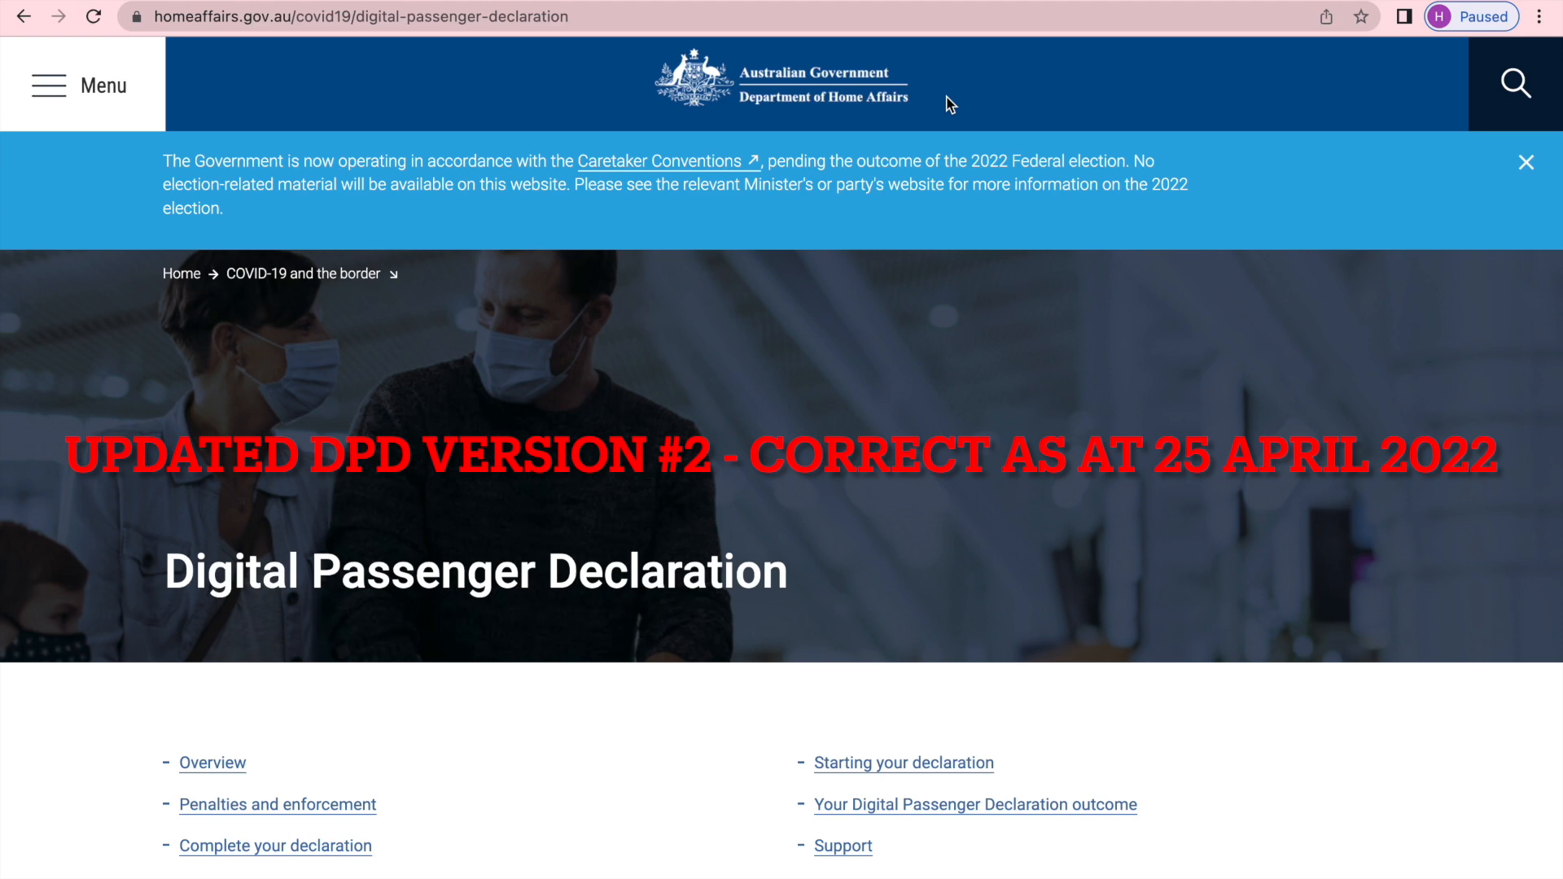
# Step: Open the DPD online form linked in the Complete your declaration section of the Digital Passenger Declaration page
pyautogui.scroll(-3, 907, 483)
pyautogui.scroll(3, 907, 484)
pyautogui.scroll(-3, 907, 483)
pyautogui.scroll(-6, 907, 483)
pyautogui.scroll(-6, 907, 489)
pyautogui.scroll(-5, 908, 489)
pyautogui.scroll(-1, 909, 490)
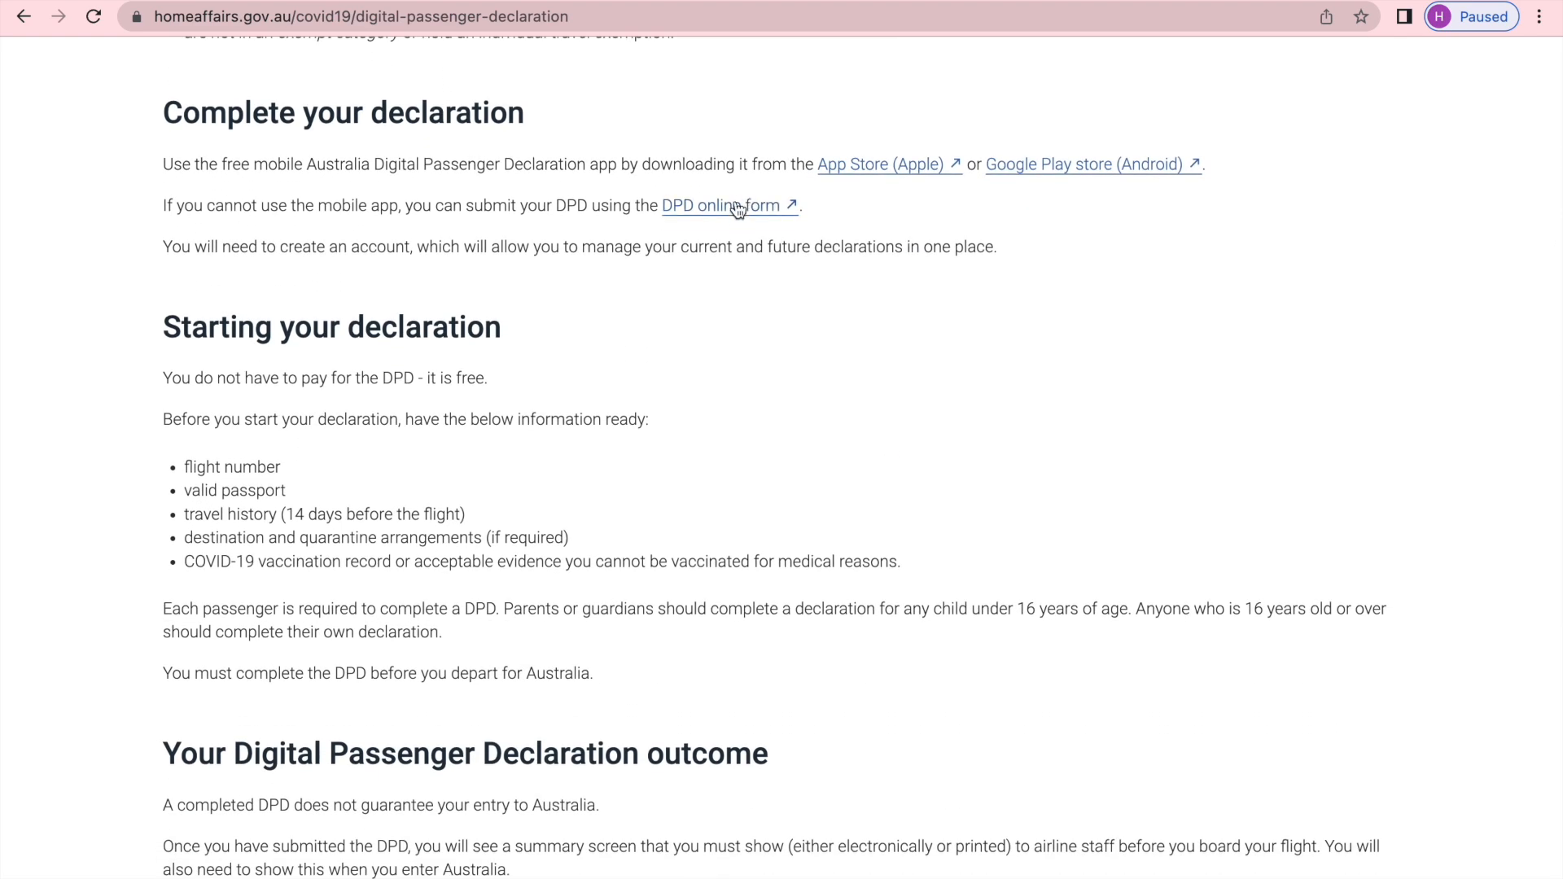
pyautogui.click(734, 210)
# Step: Review the Before you start information and sign in to the Digital Passenger Declaration account
pyautogui.scroll(-1, 930, 323)
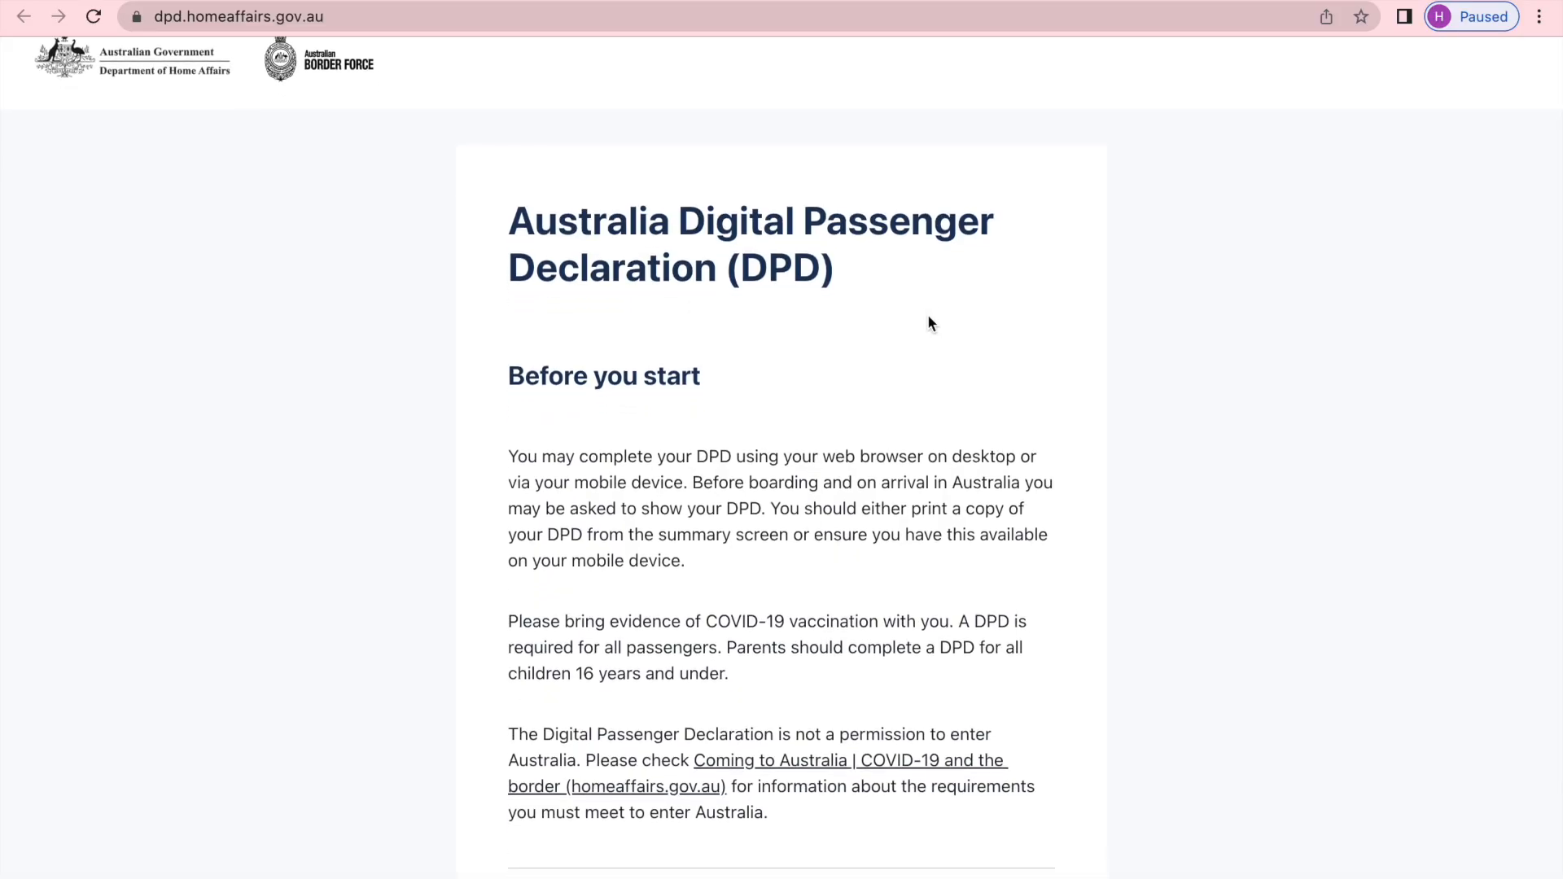
pyautogui.scroll(-1, 930, 323)
pyautogui.scroll(-3, 929, 318)
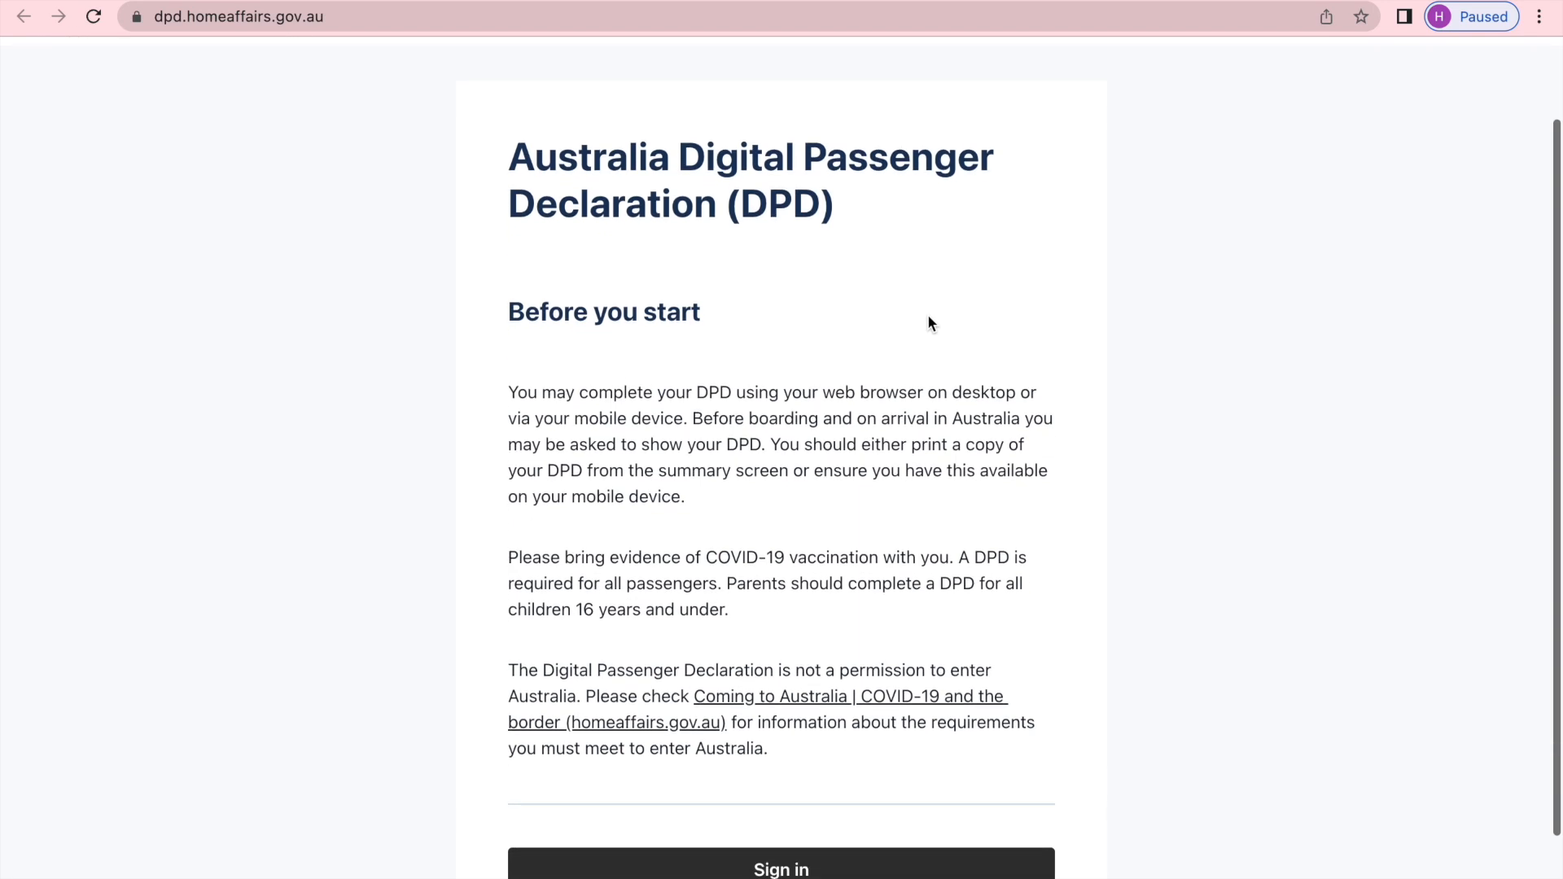
pyautogui.scroll(-1, 927, 316)
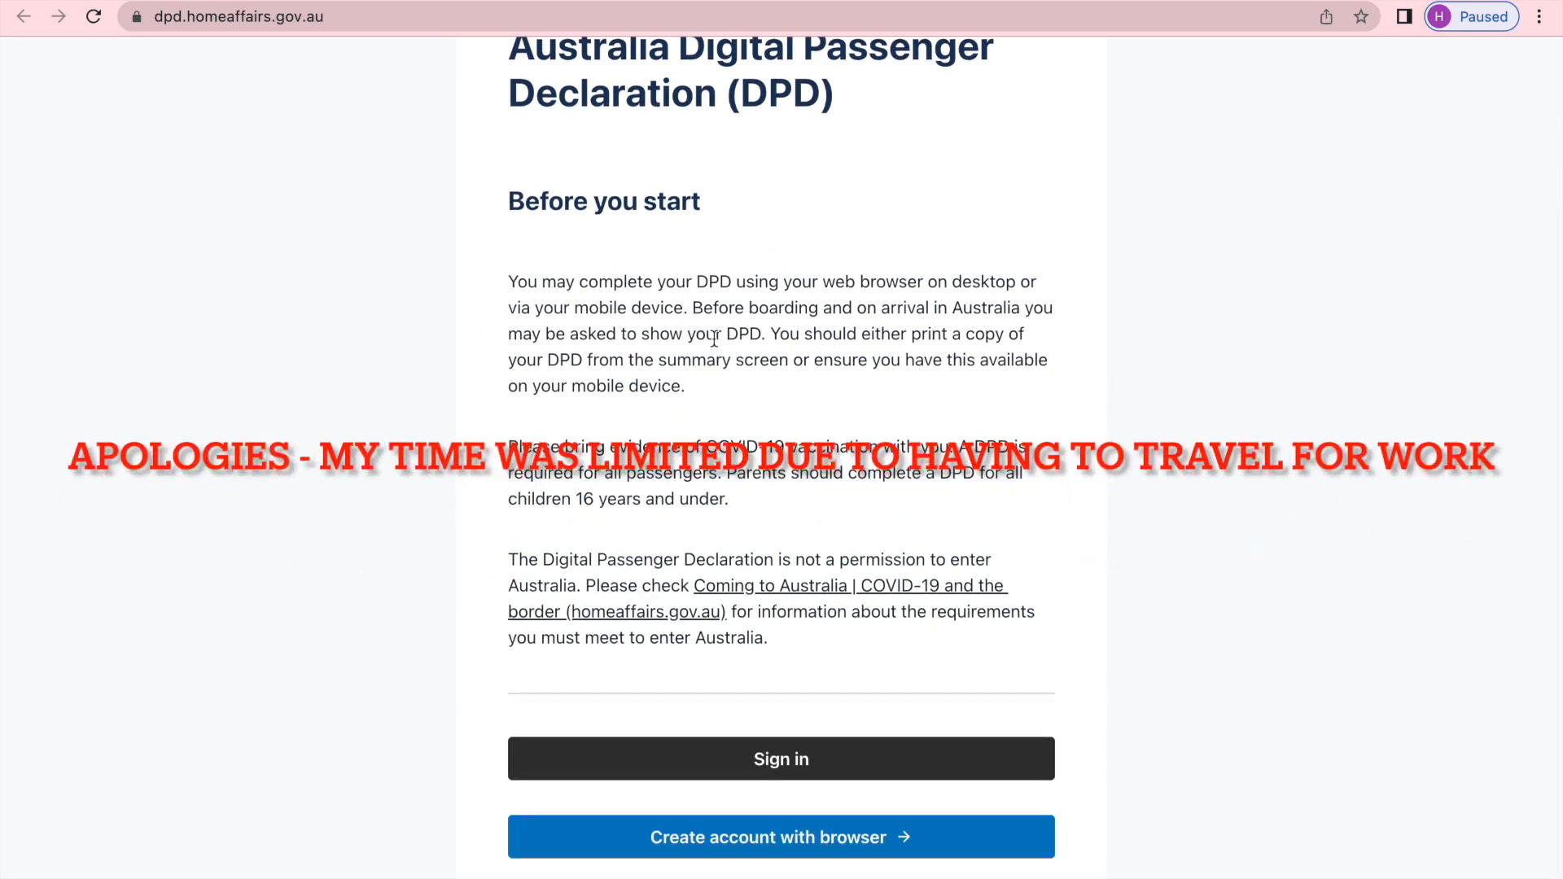
pyautogui.scroll(1, 714, 340)
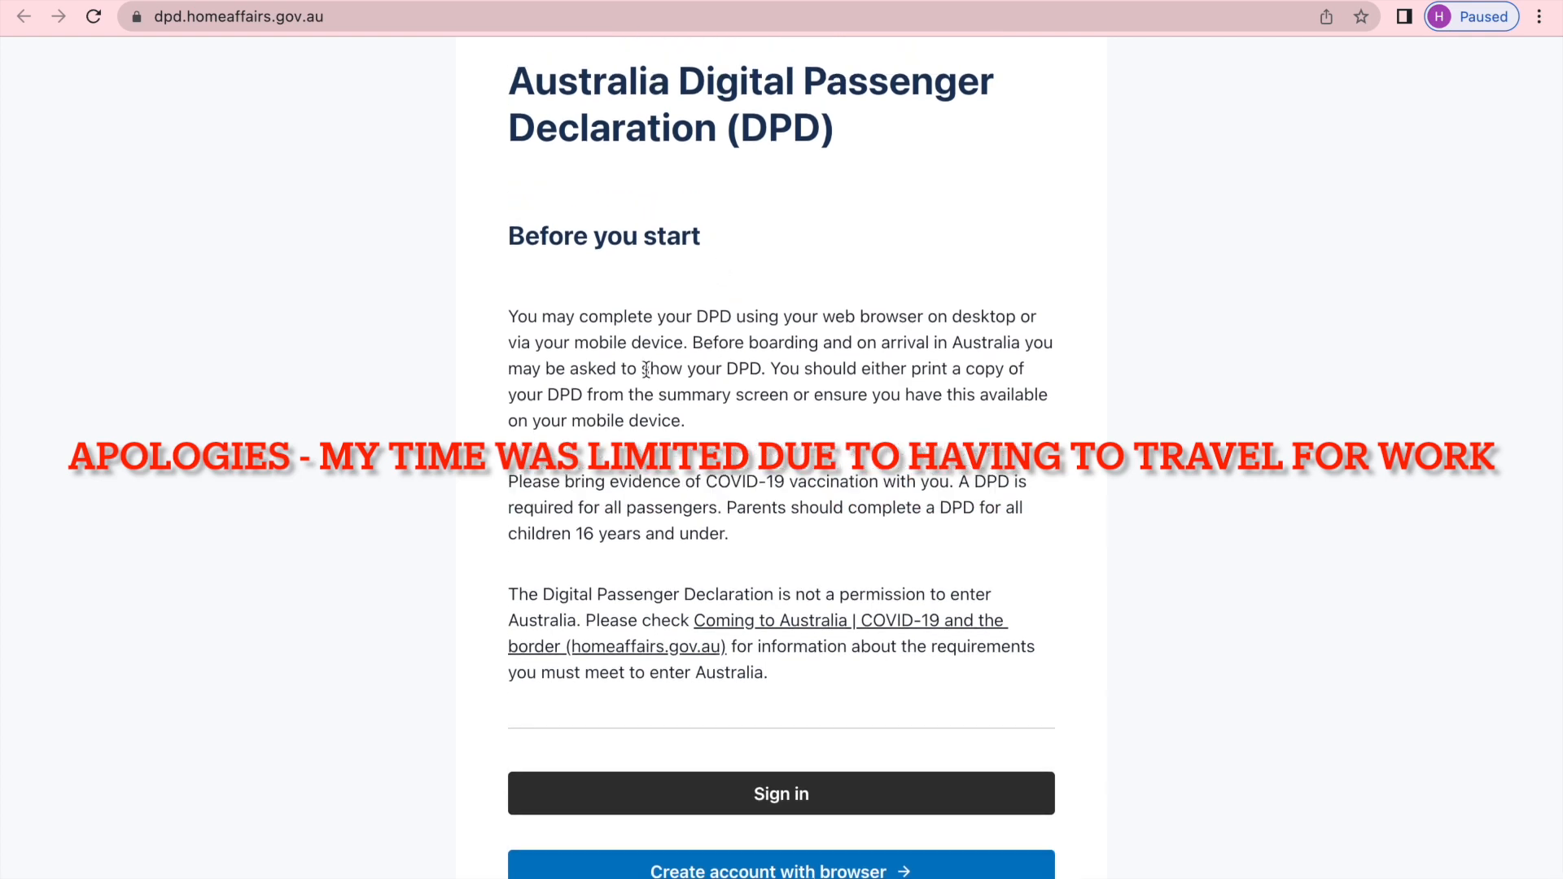
pyautogui.scroll(-1, 646, 368)
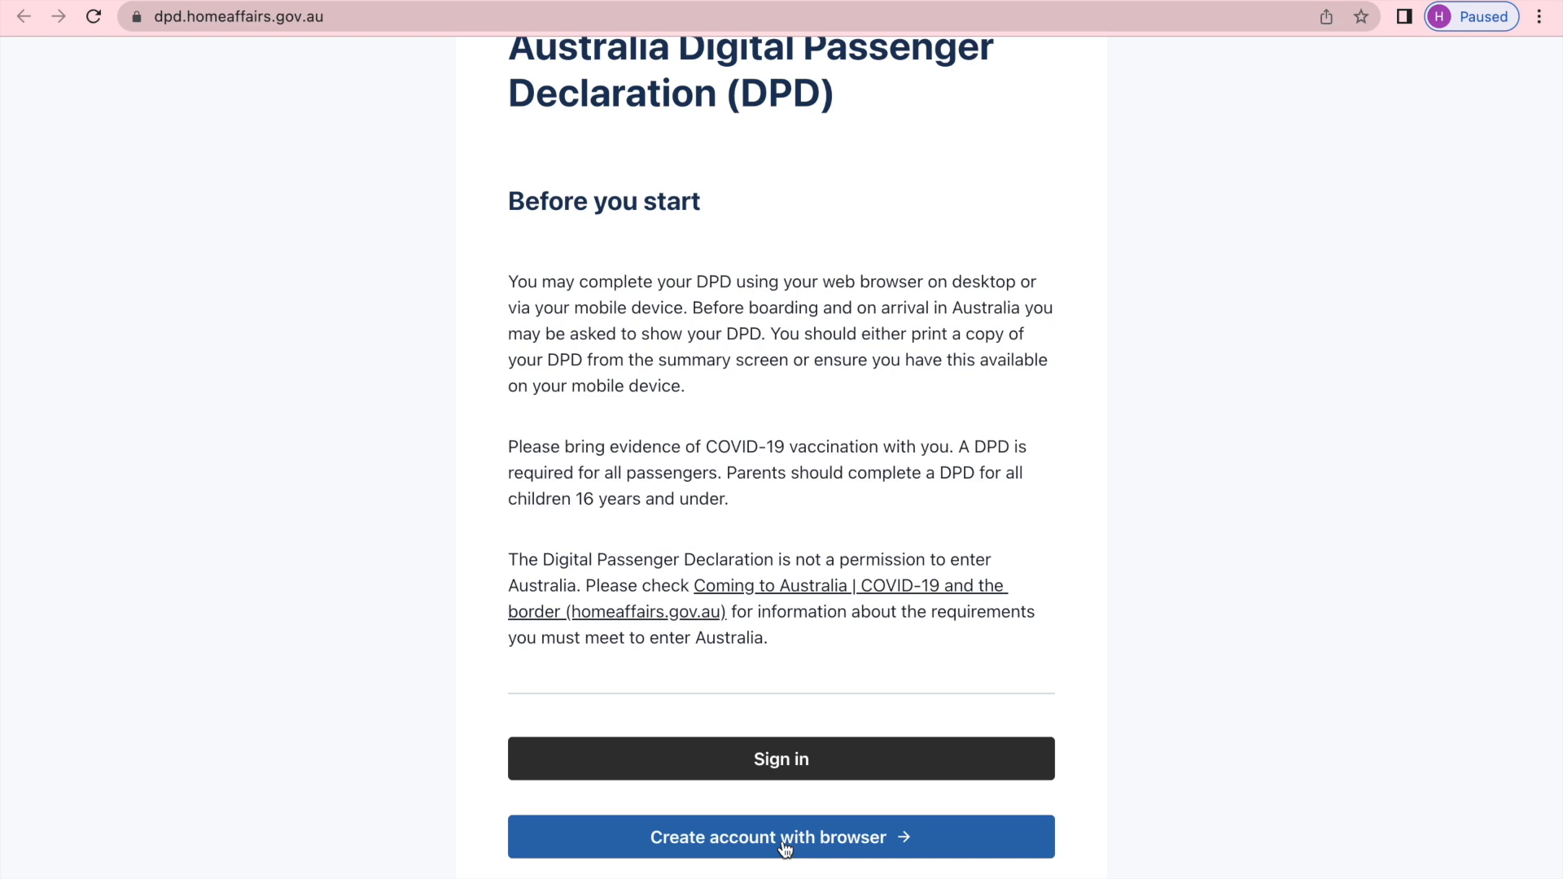
pyautogui.click(867, 770)
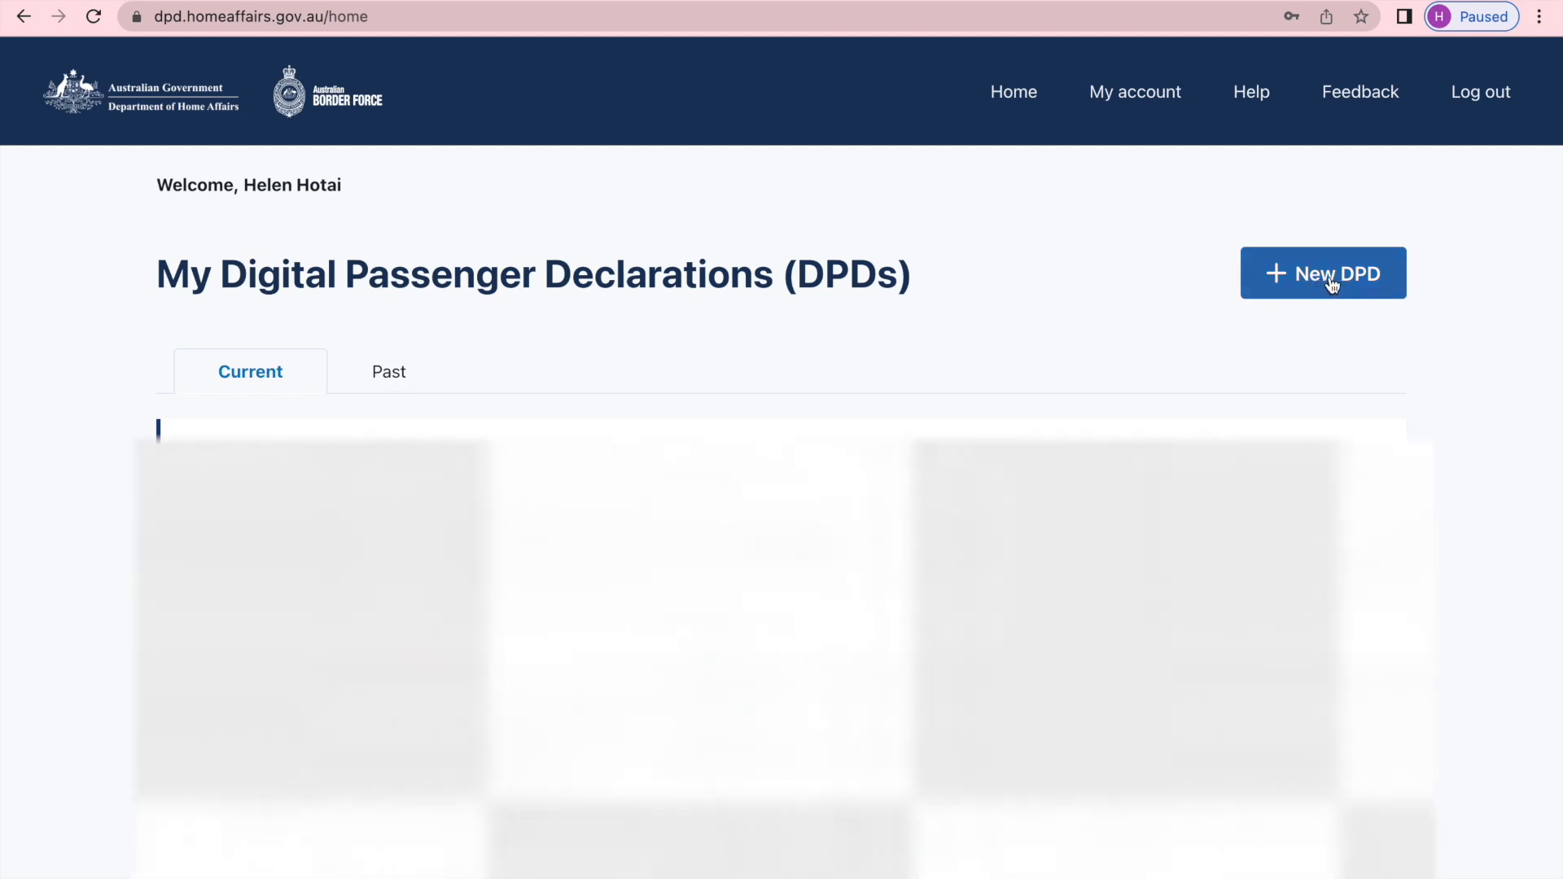
# Step: Start a new DPD and search for flight QF138 departing on 25/04/2022
pyautogui.click(1331, 282)
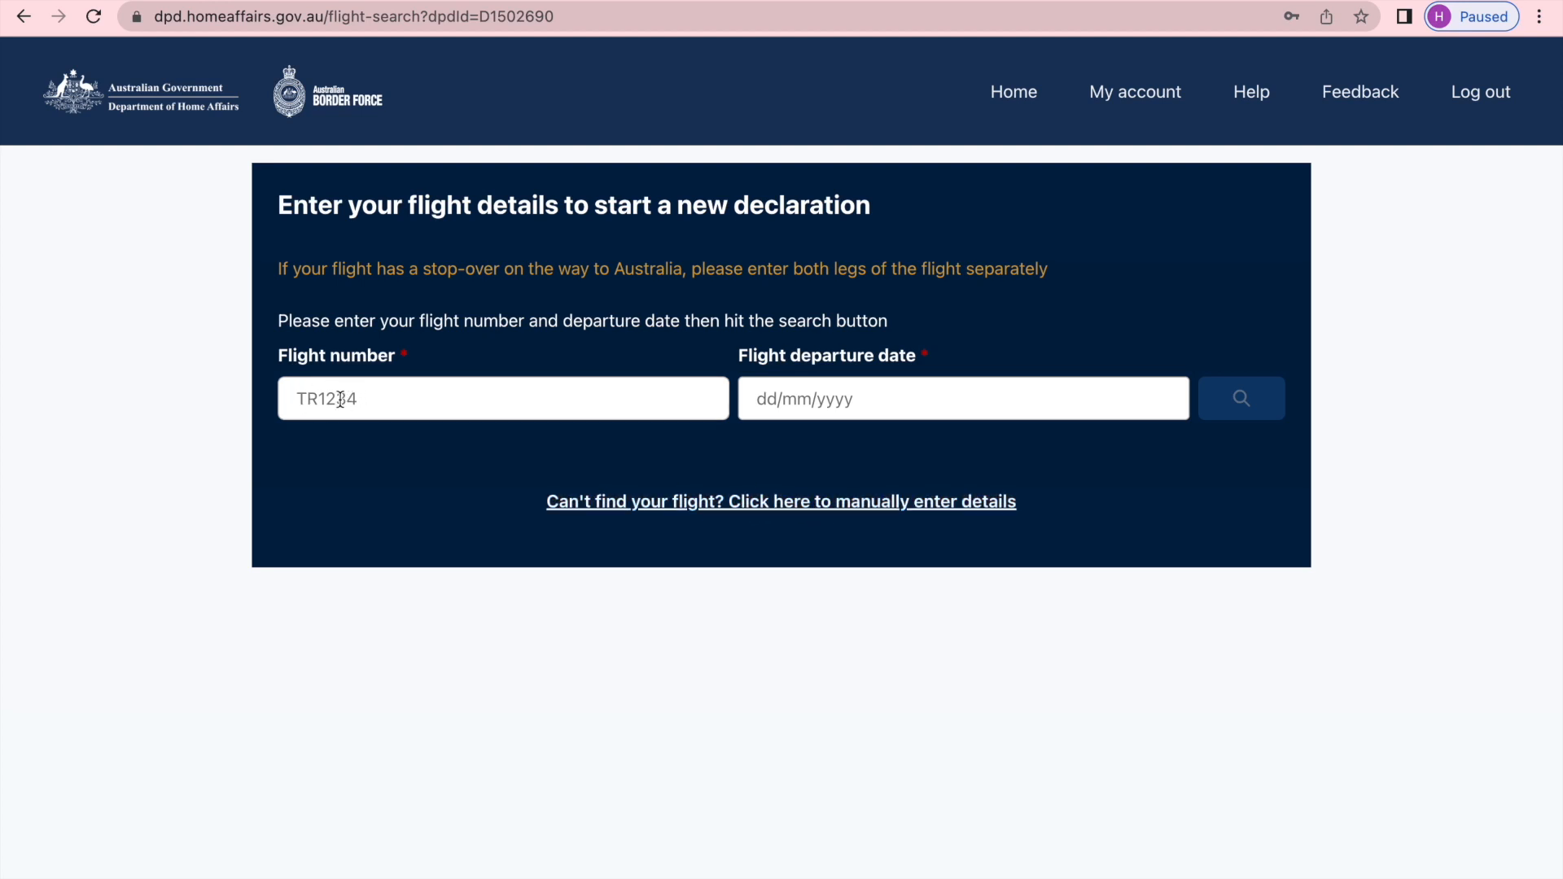
pyautogui.click(299, 398)
pyautogui.click(425, 393)
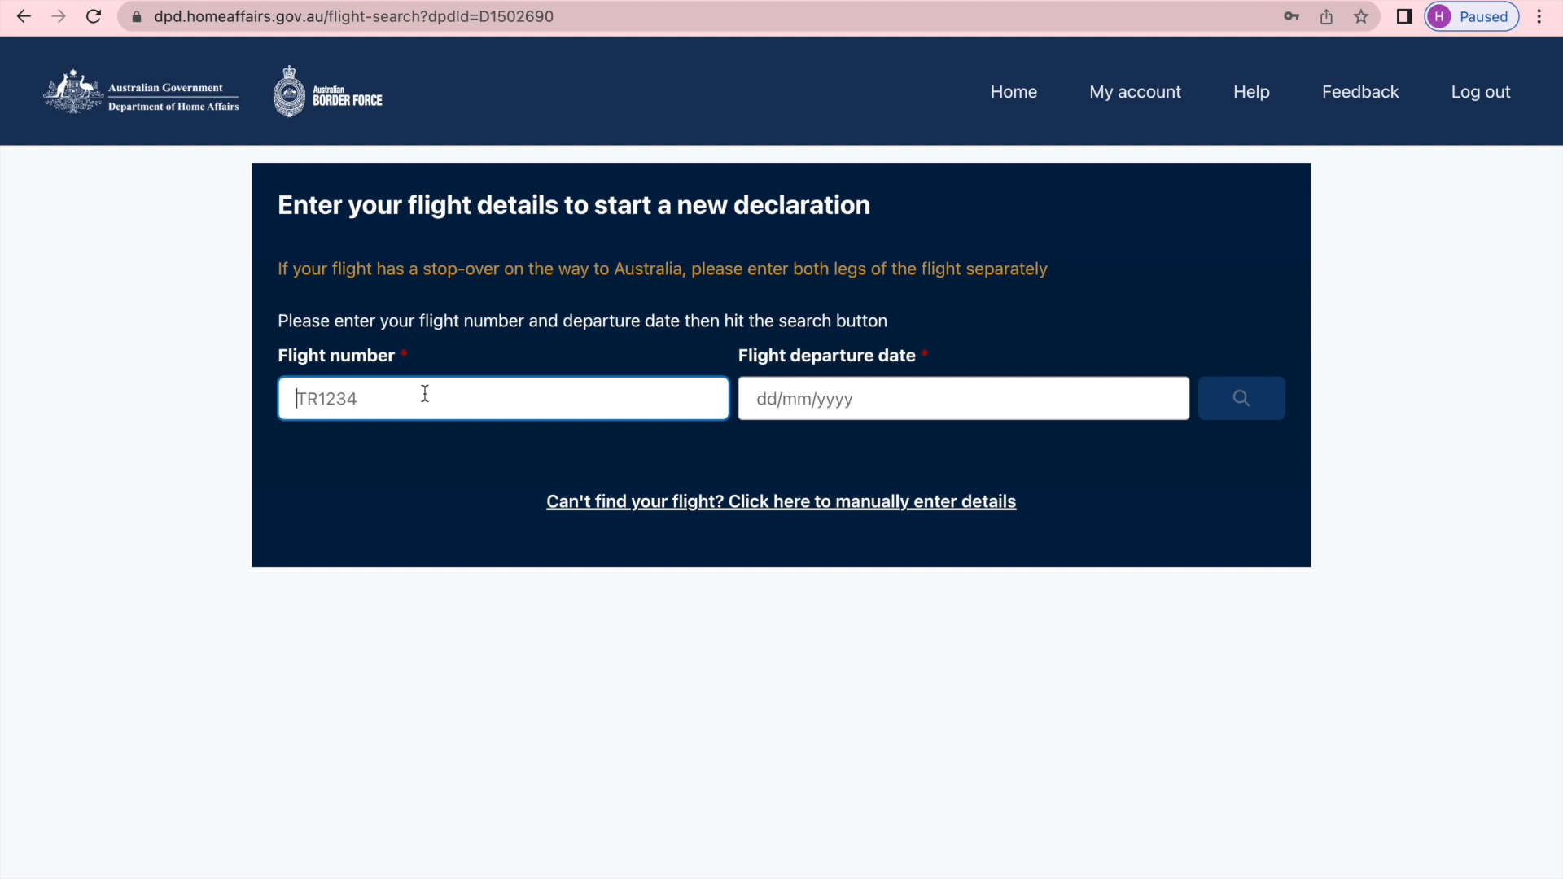
pyautogui.write('Q')
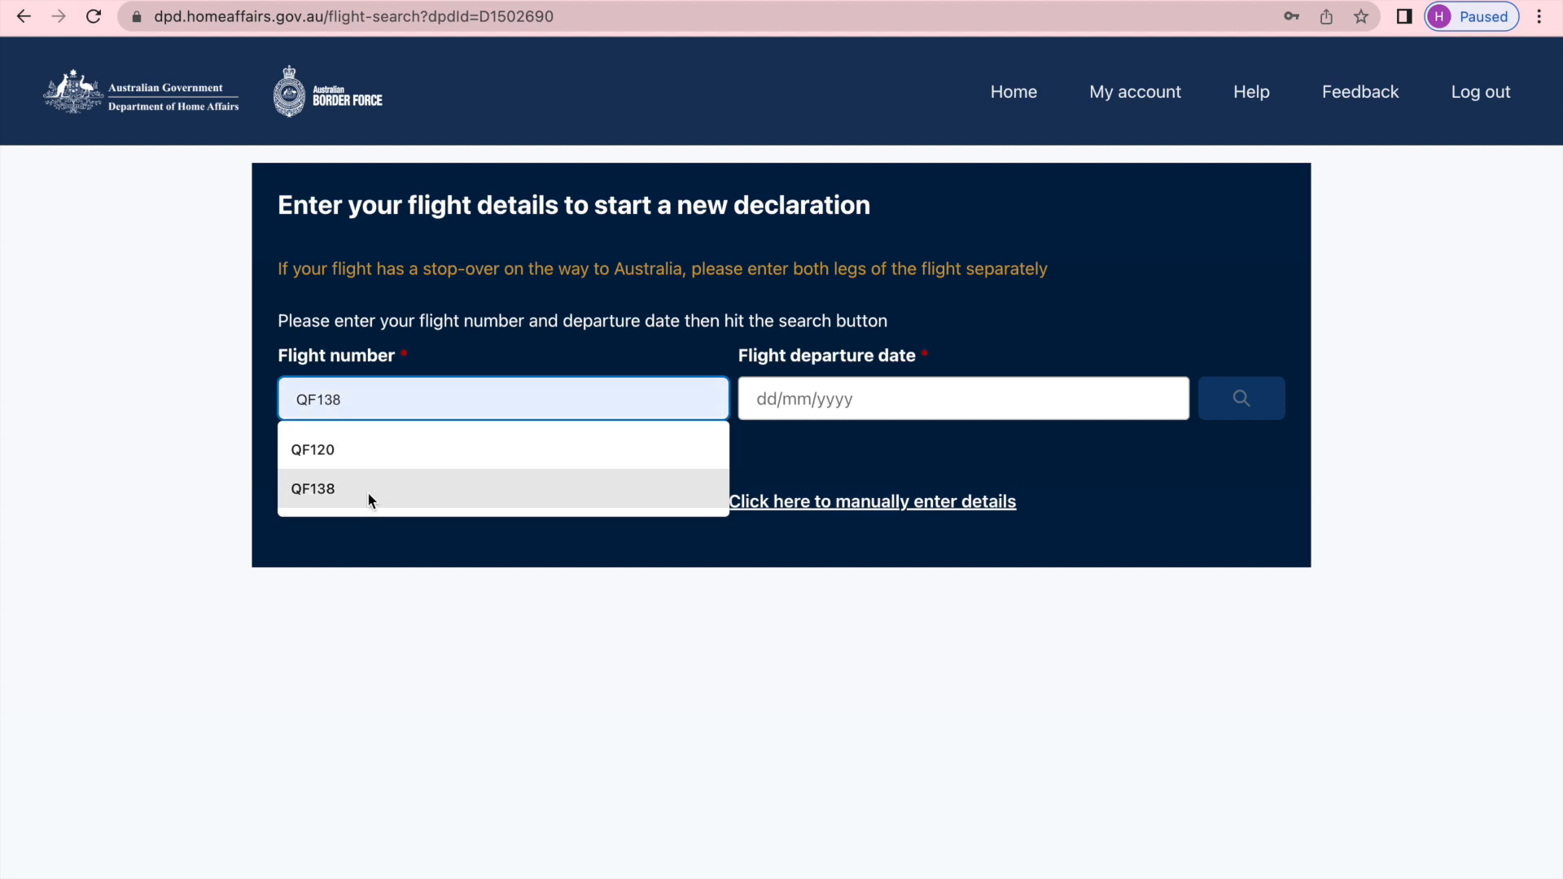
pyautogui.write('F138')
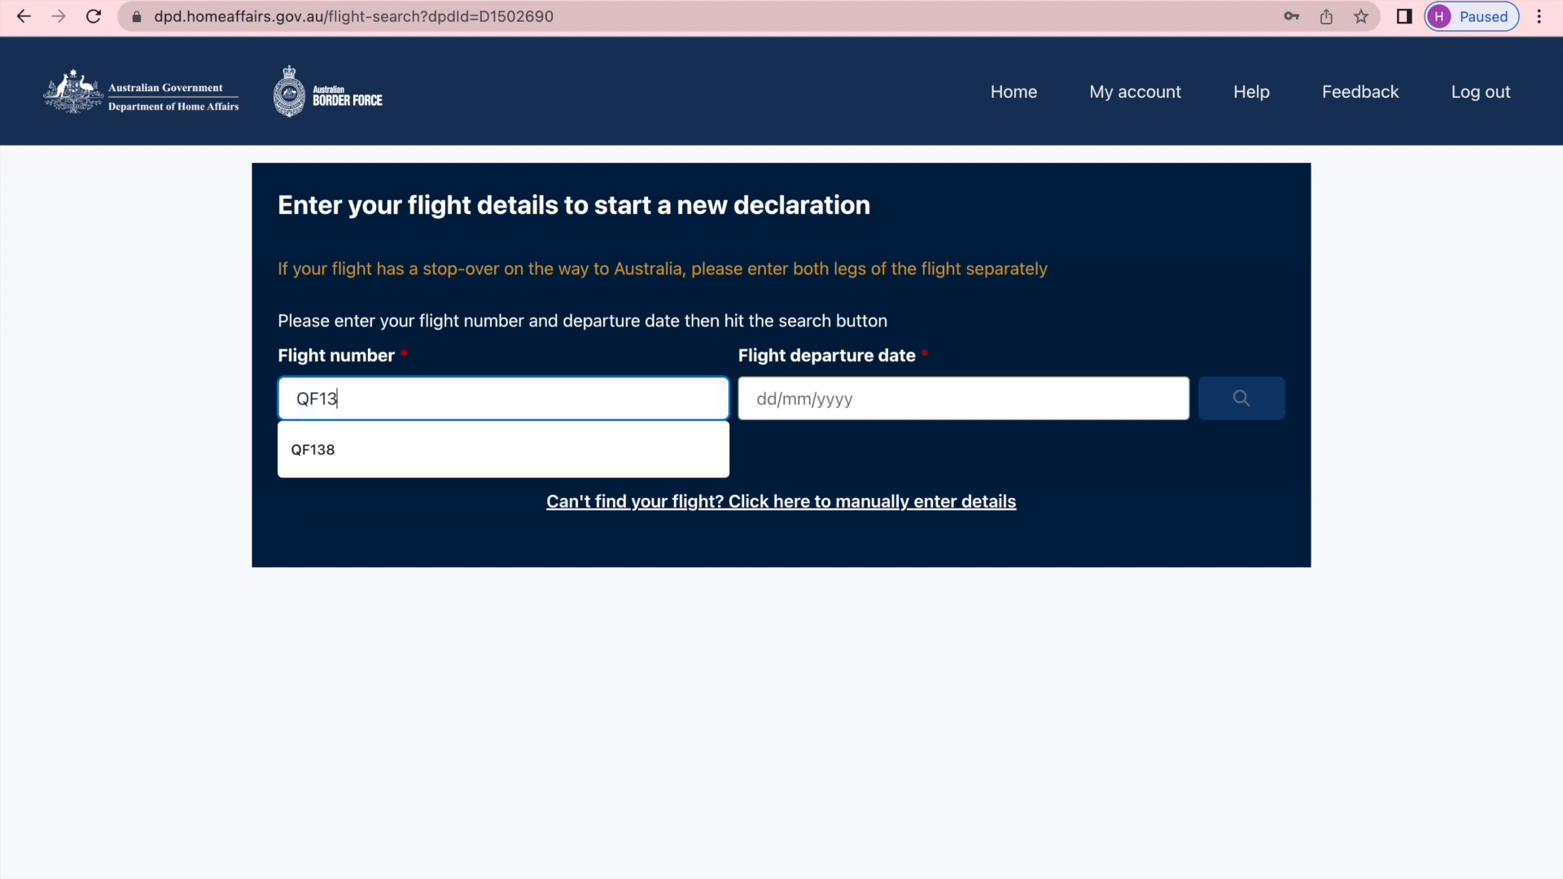
pyautogui.click(839, 402)
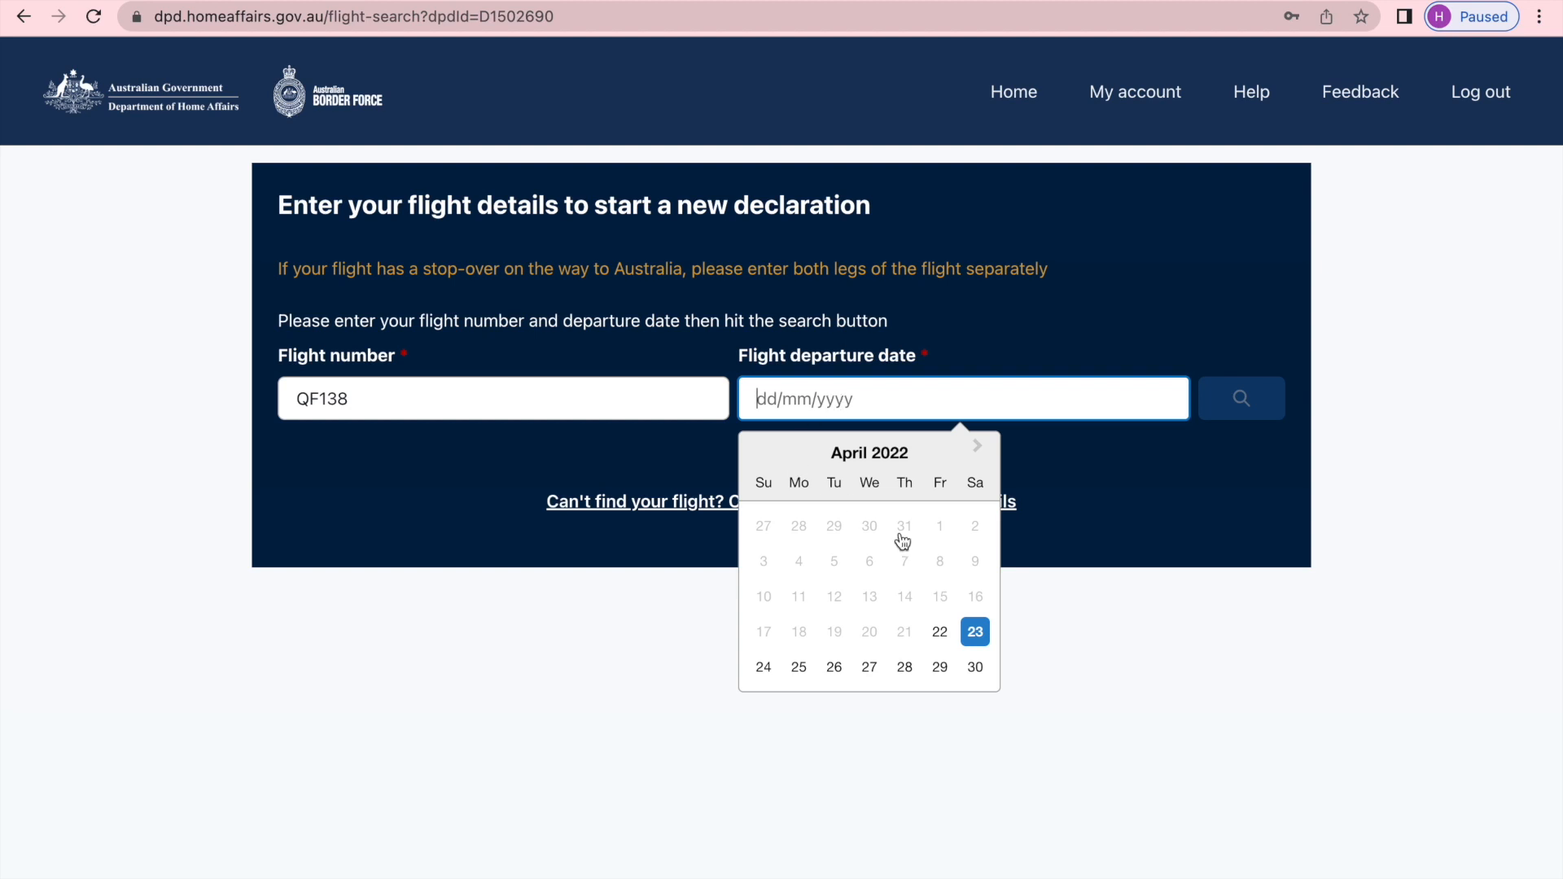
pyautogui.click(797, 669)
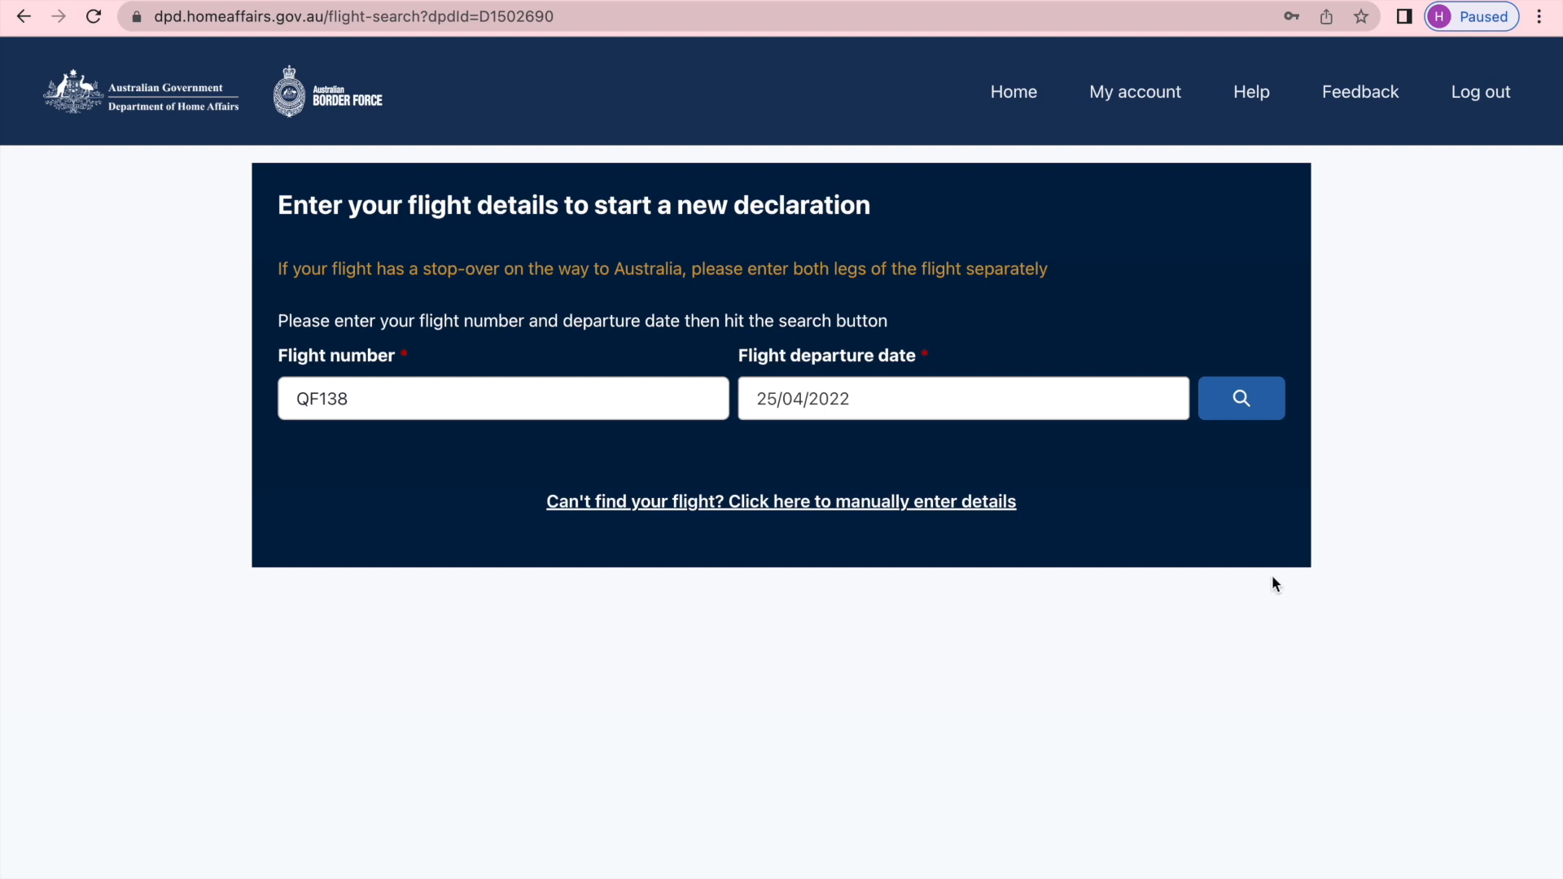
pyautogui.click(1250, 405)
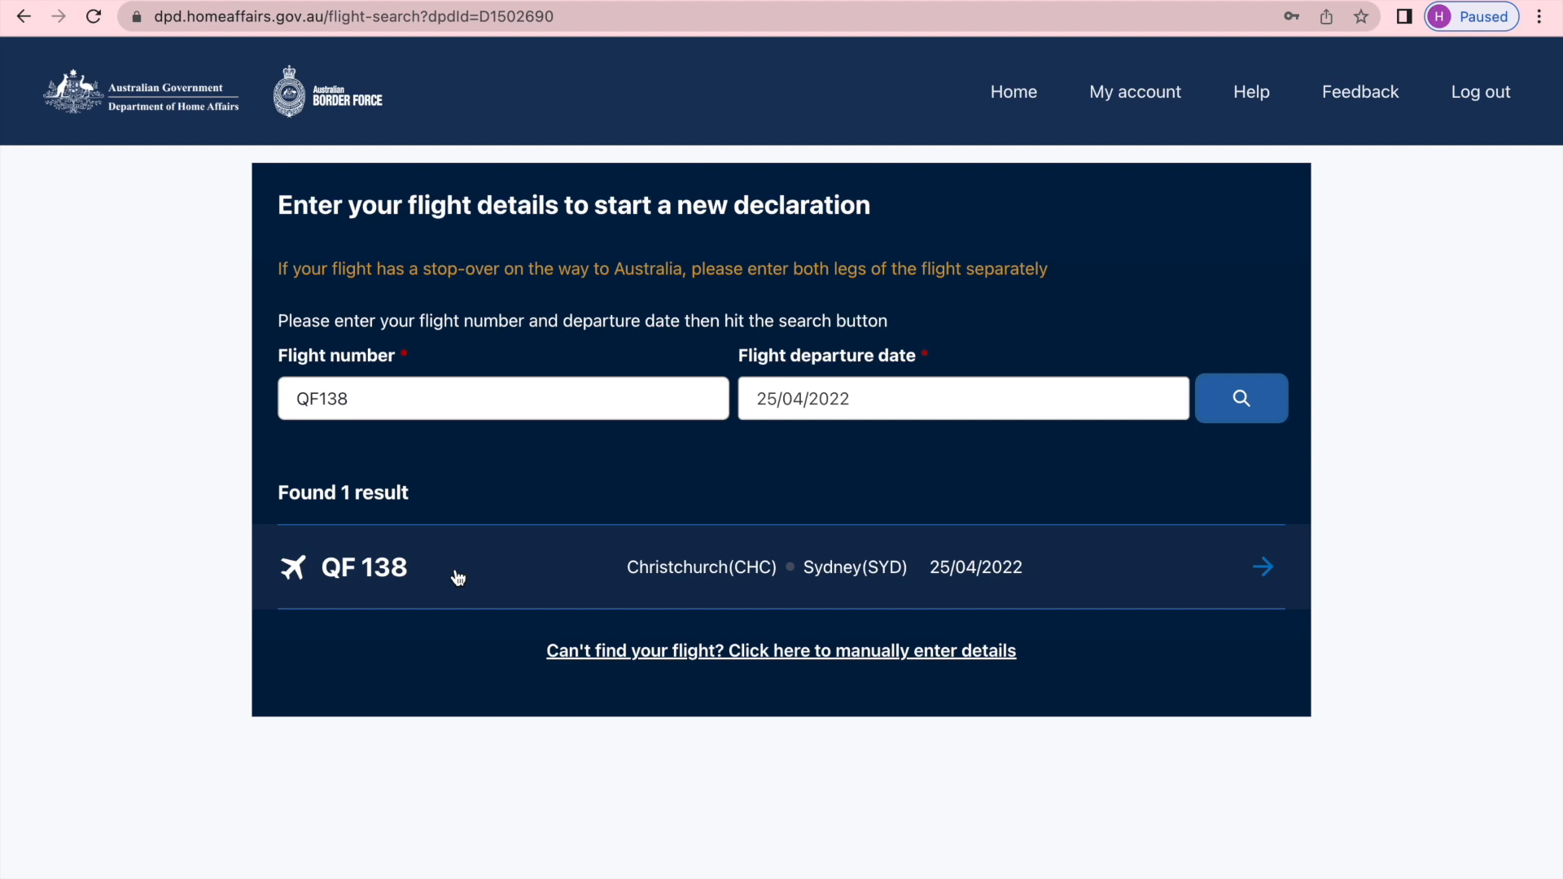
# Step: Select and confirm the QF 138 flight from Christchurch to Sydney, and agree to the information collection consent
pyautogui.click(459, 576)
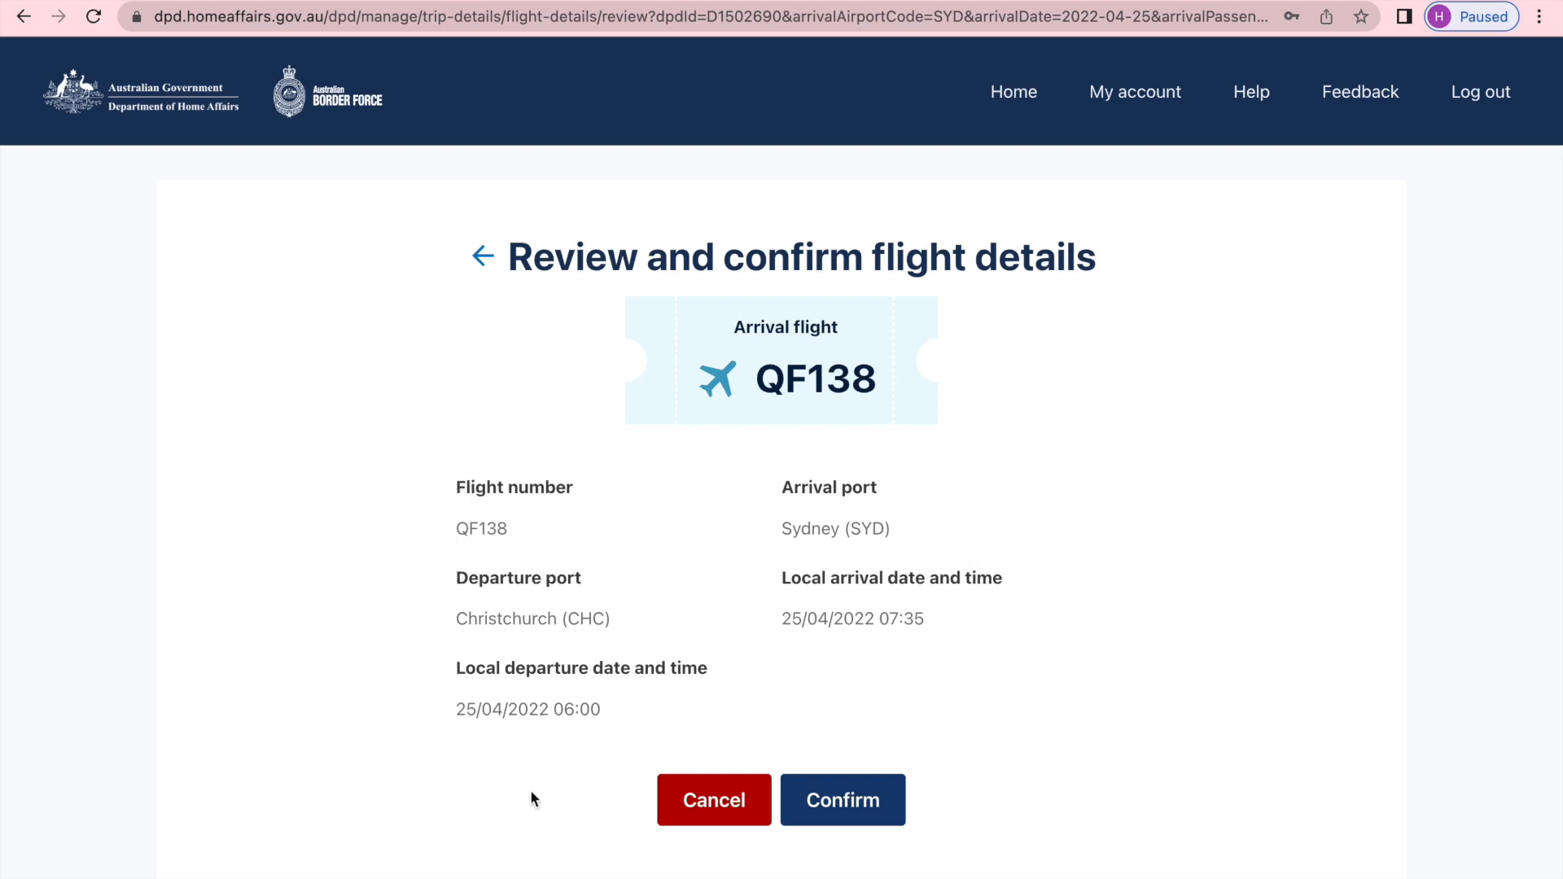
pyautogui.click(861, 804)
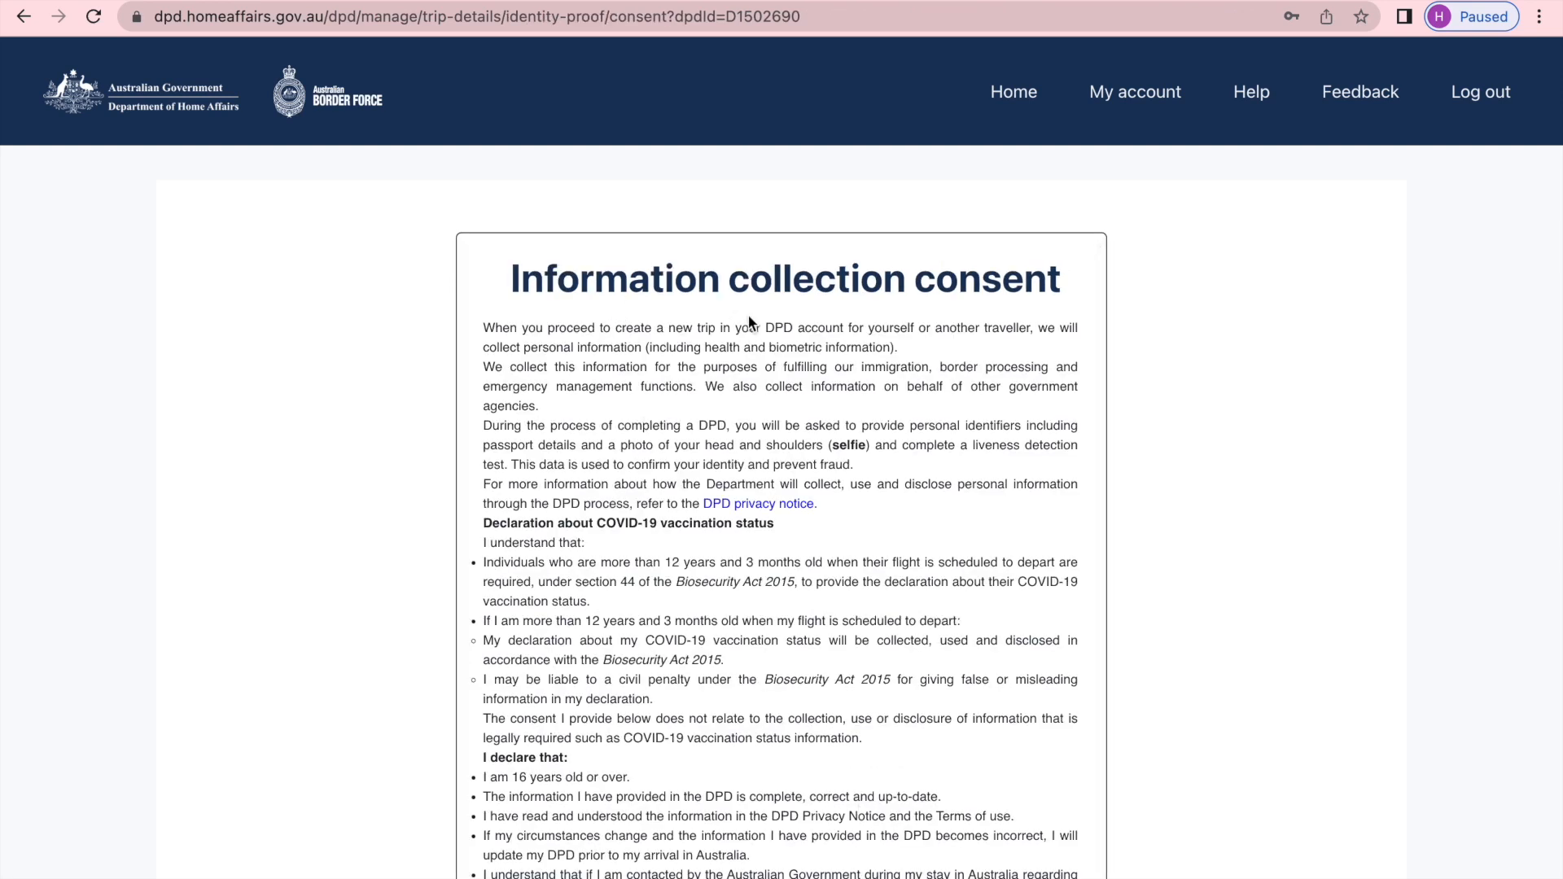
pyautogui.scroll(-3, 930, 483)
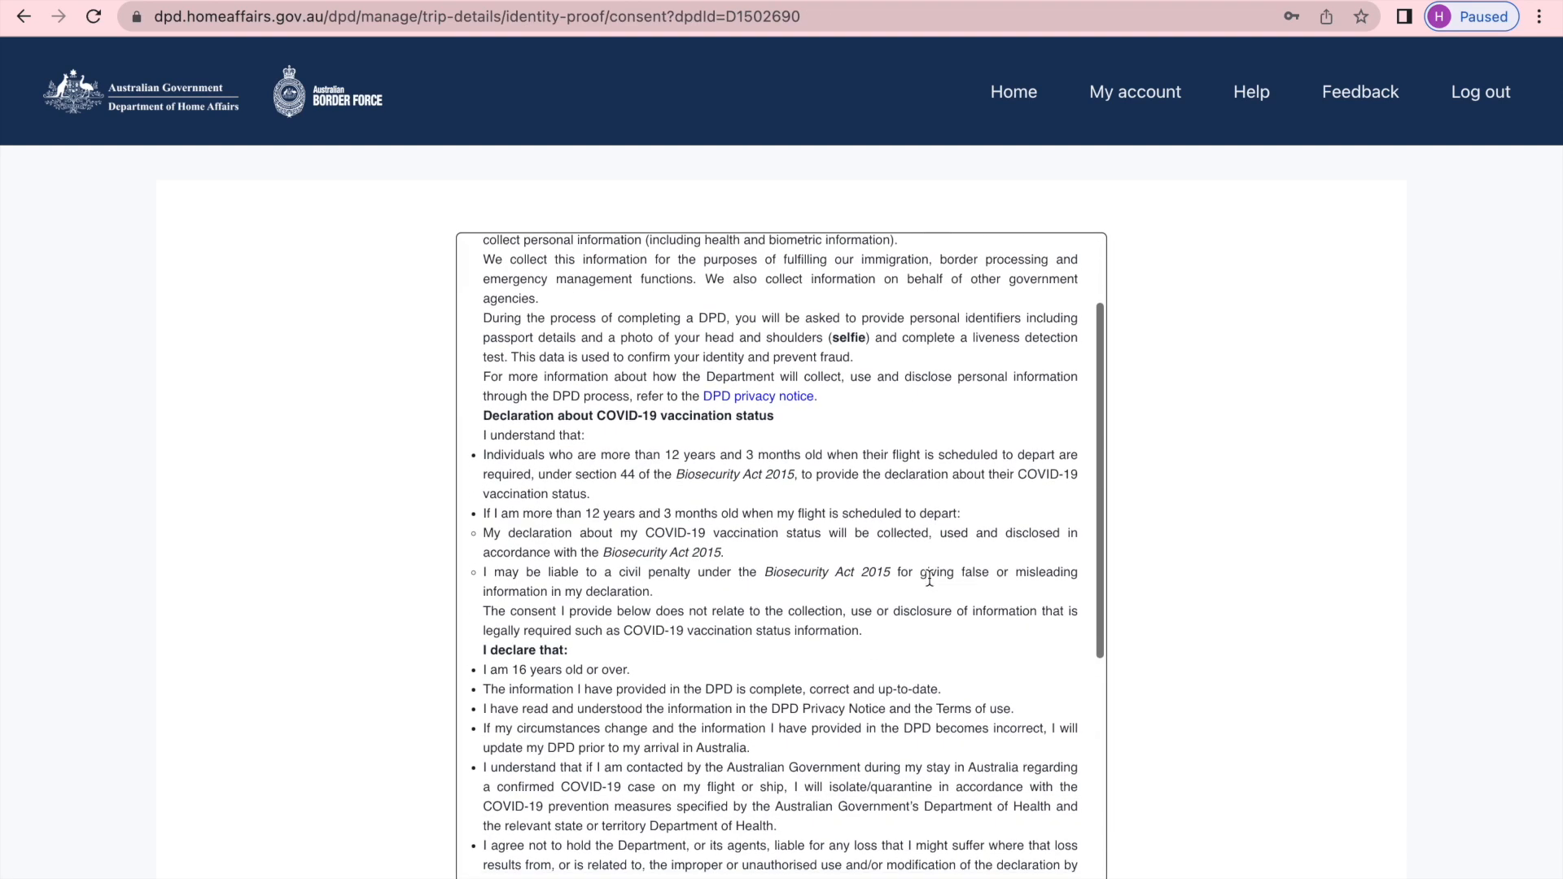
pyautogui.scroll(-5, 930, 578)
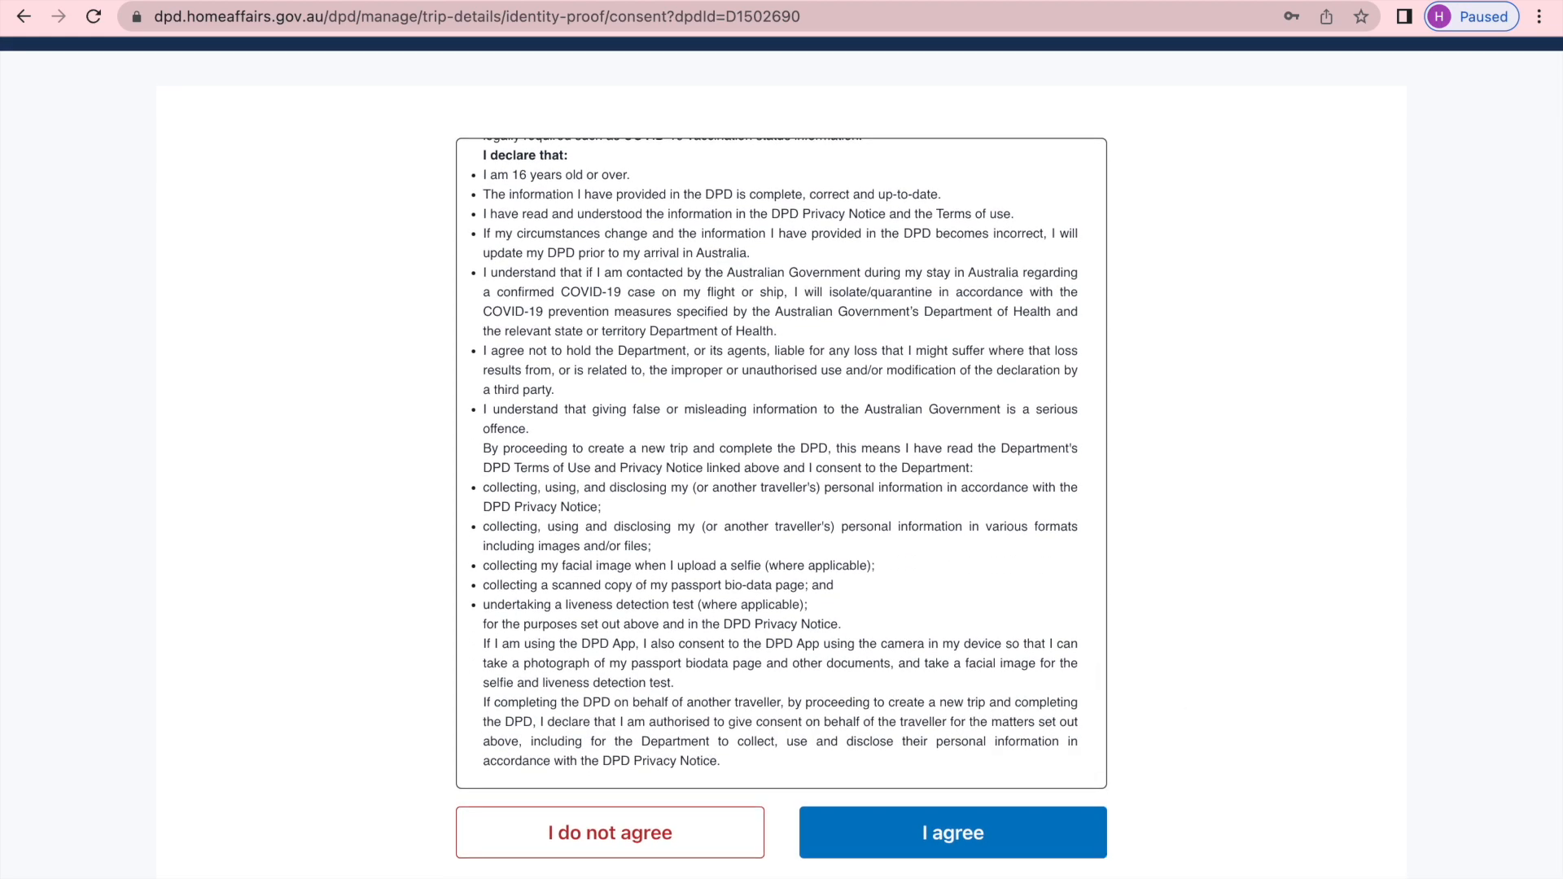
pyautogui.click(979, 844)
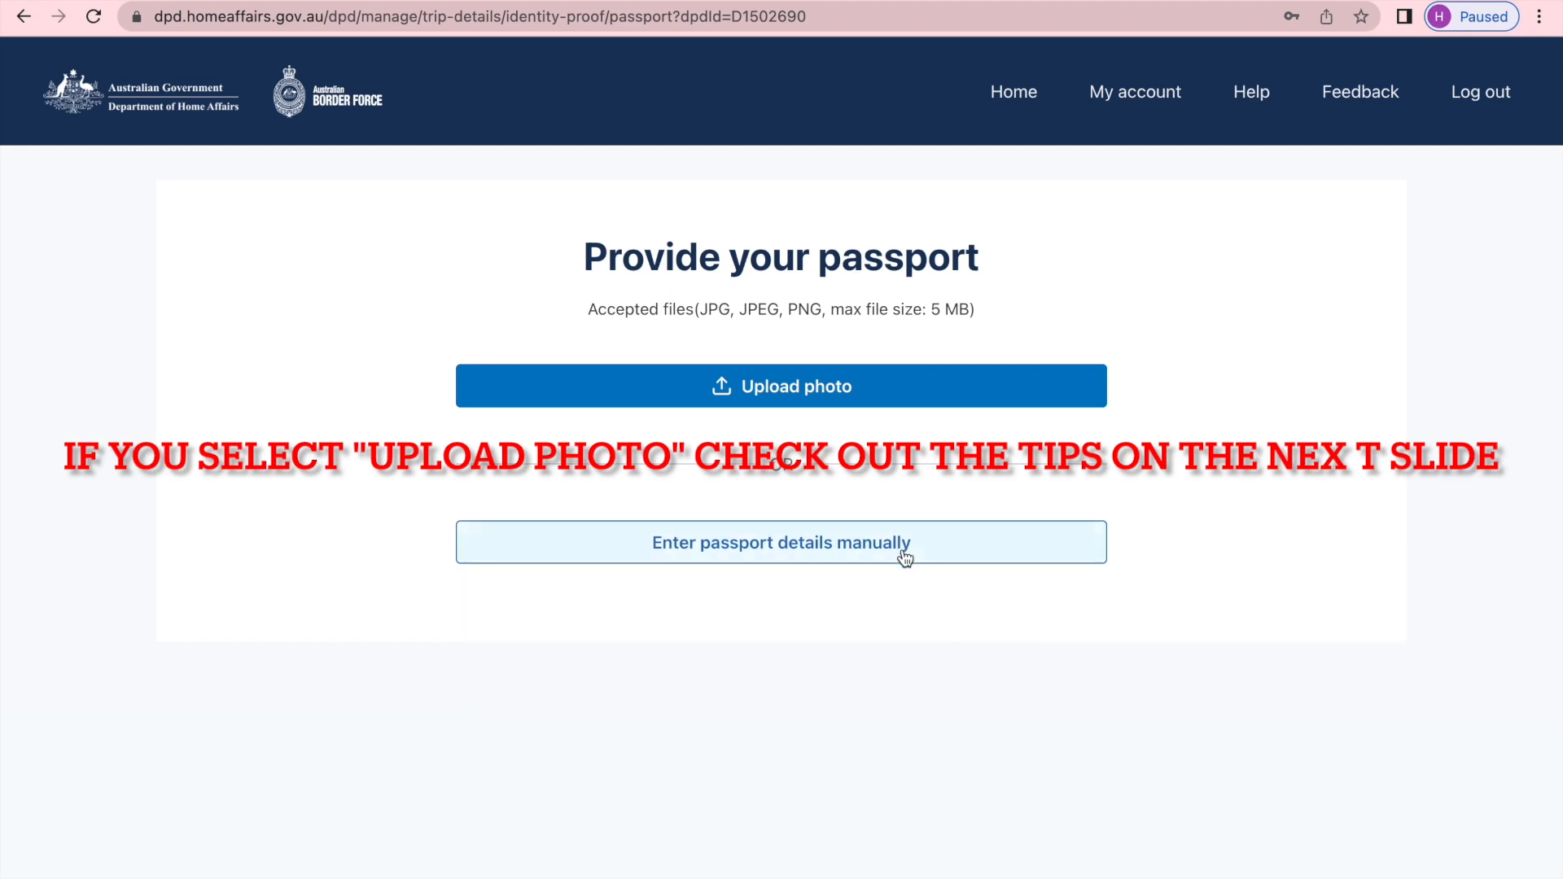
# Step: Choose manual entry of the passport details and confirm the reviewed passport details
pyautogui.click(930, 547)
pyautogui.scroll(-4, 1276, 387)
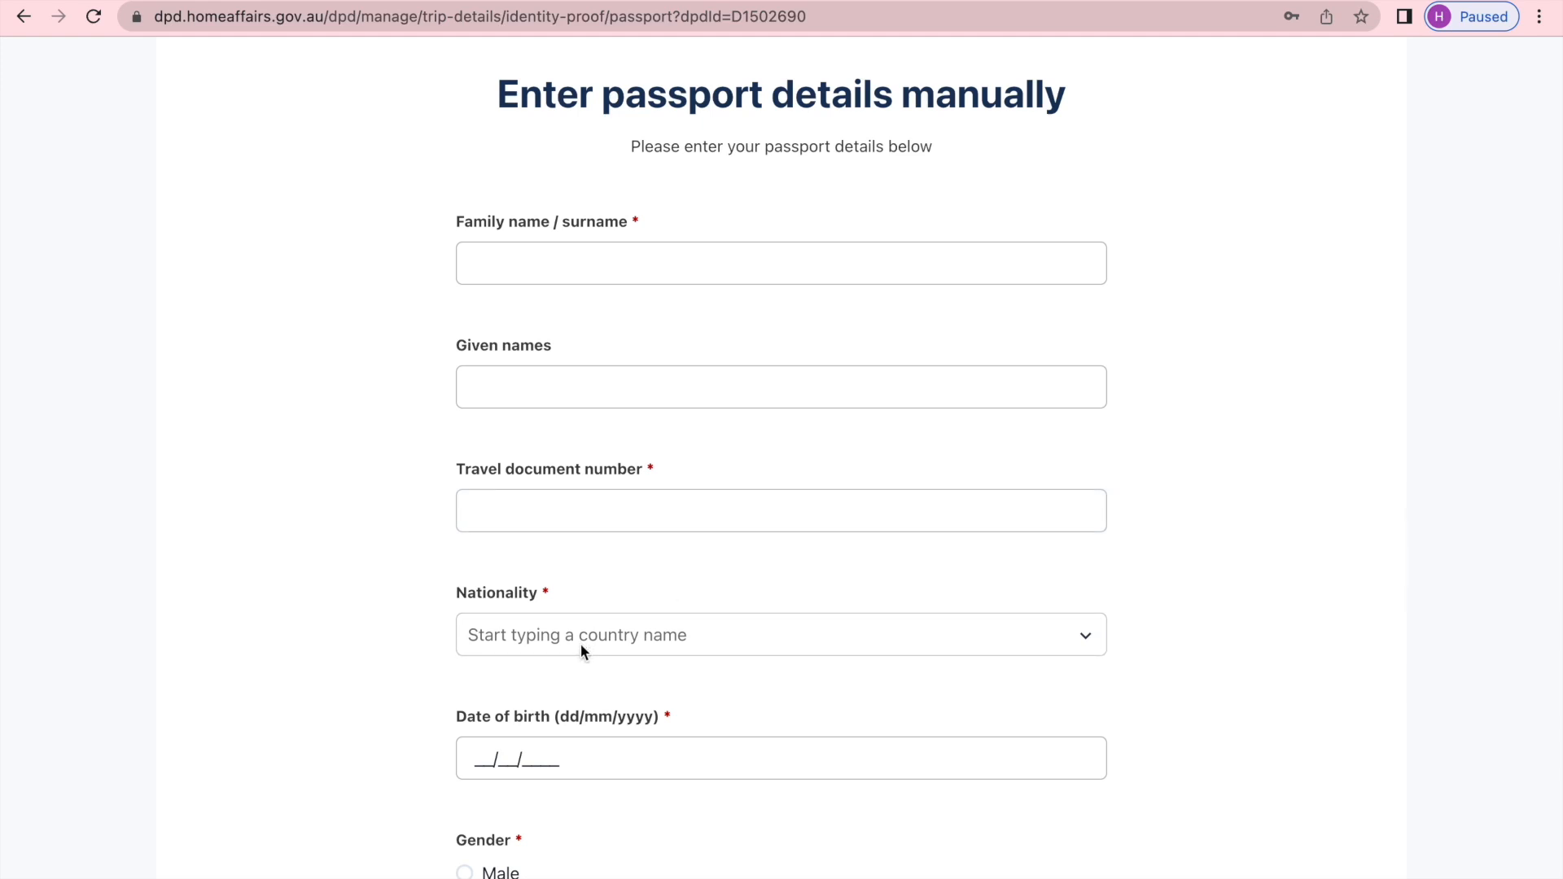
pyautogui.scroll(-1, 601, 763)
pyautogui.scroll(-6, 603, 765)
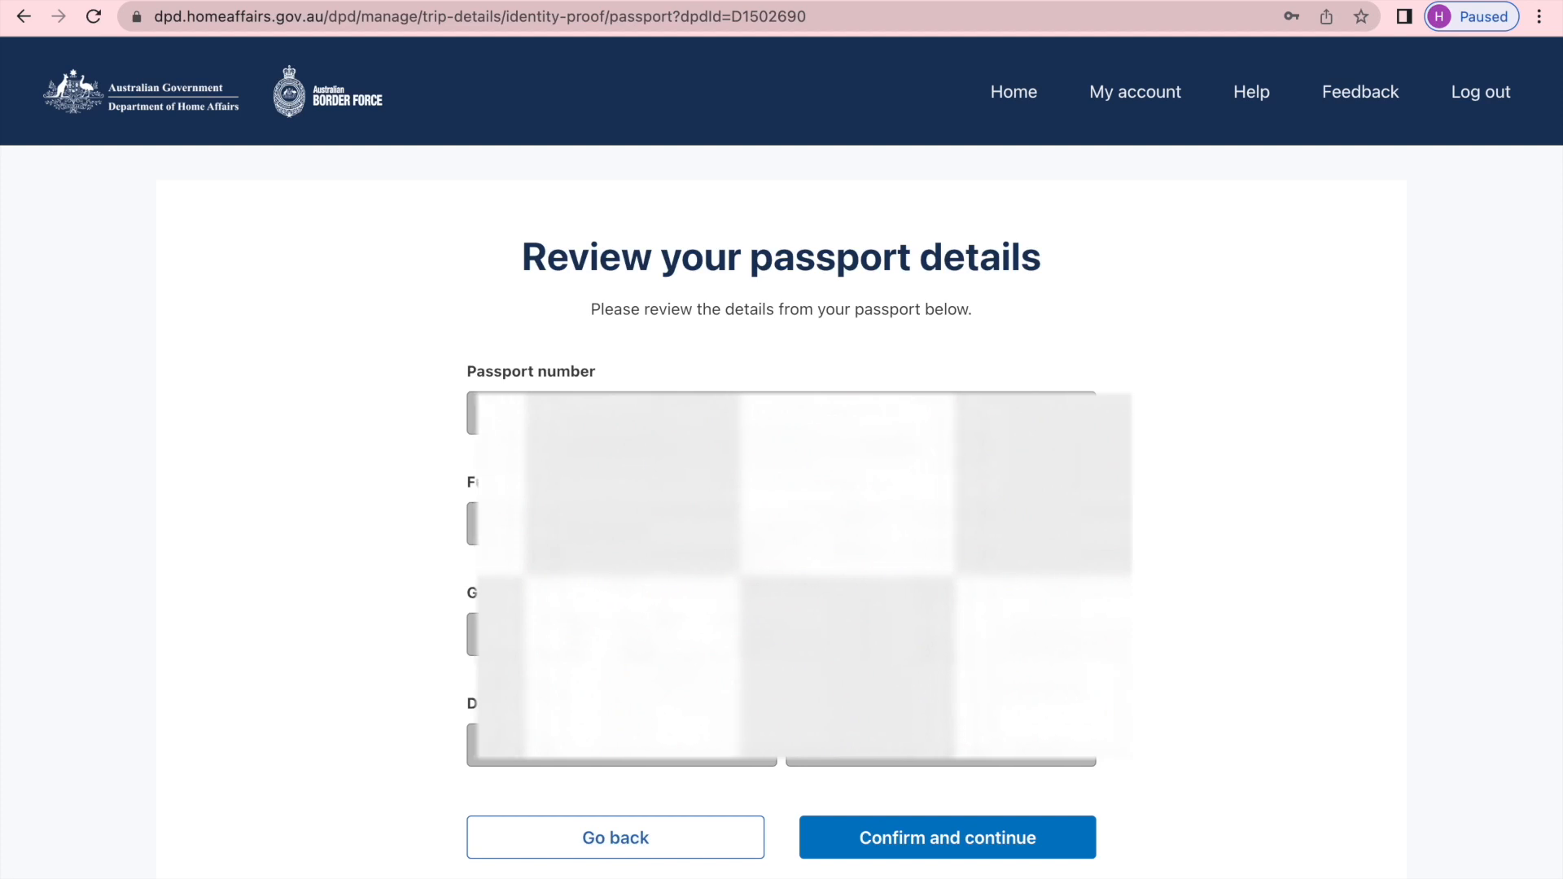
pyautogui.click(936, 851)
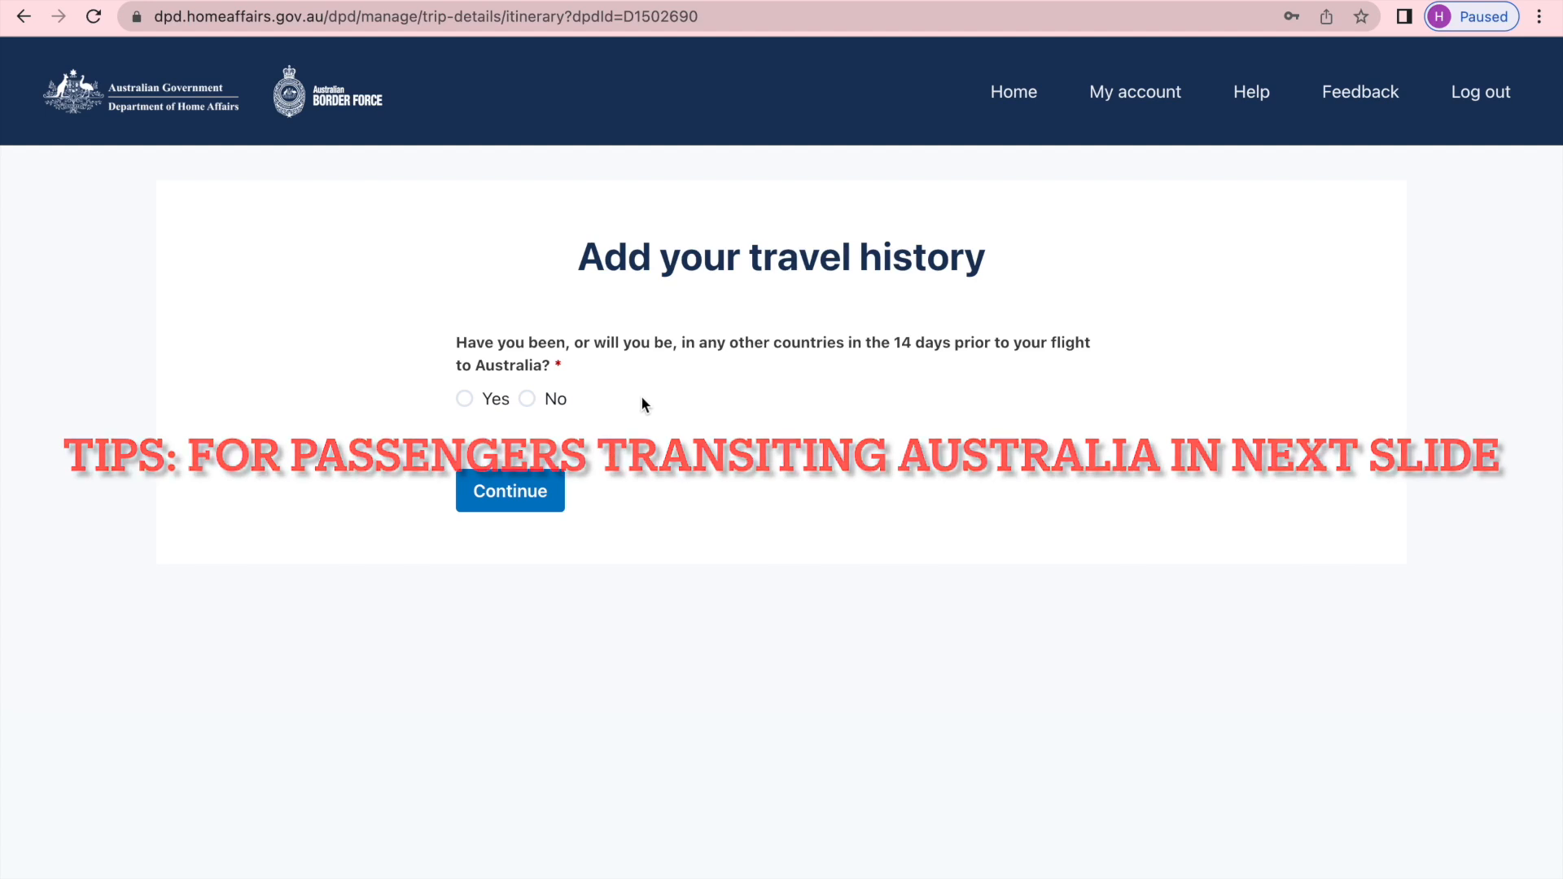
# Step: Declare NZL - New Zealand as a country visited in the 14 days before the flight, adding and removing a blank second entry
pyautogui.click(464, 401)
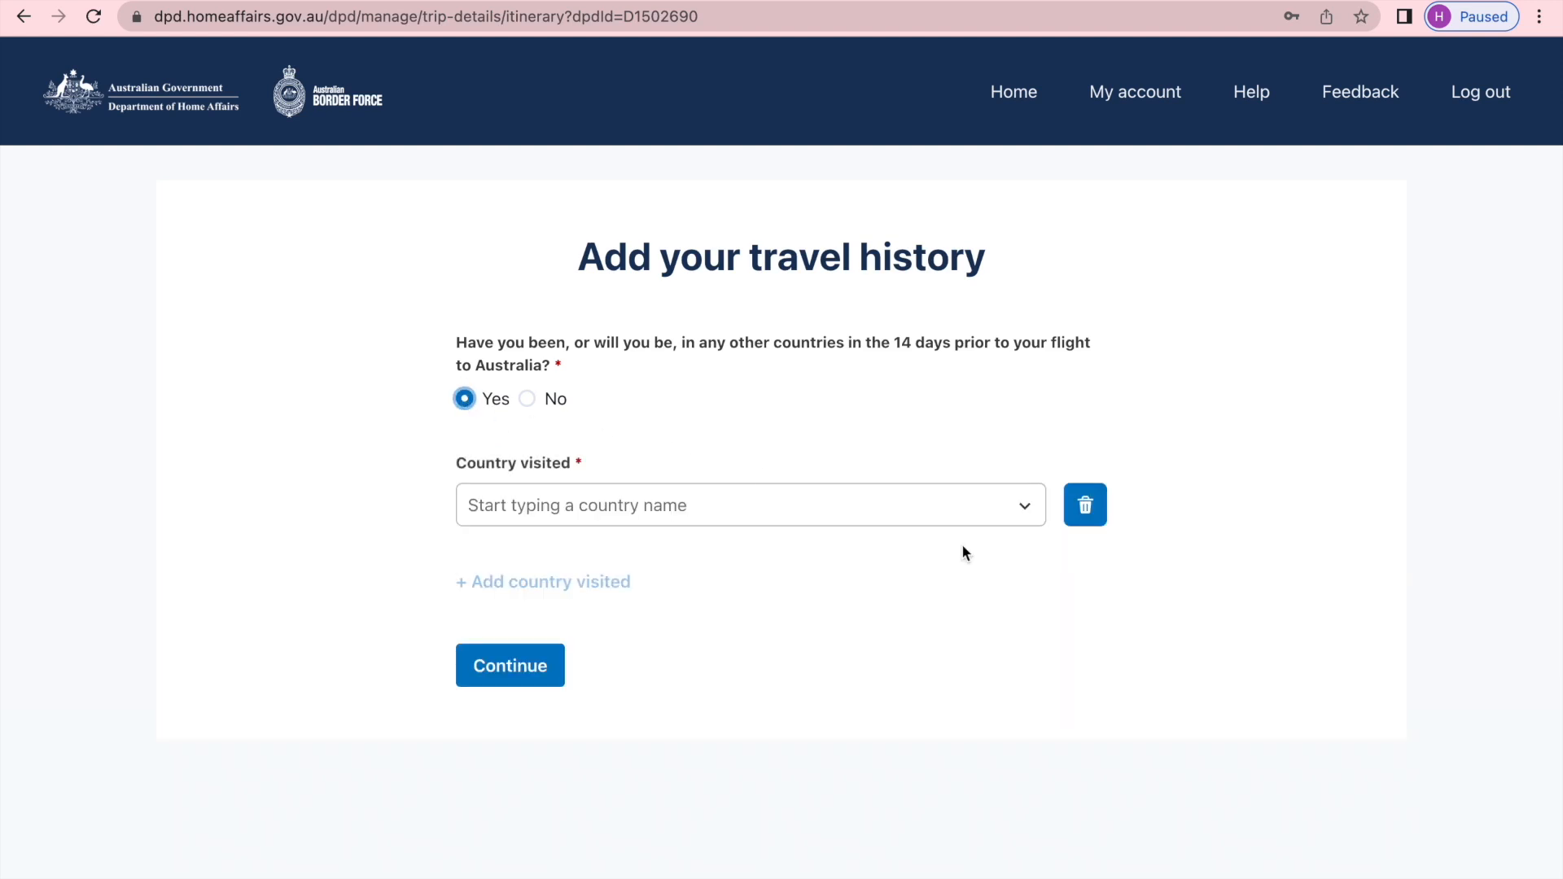
pyautogui.click(1022, 506)
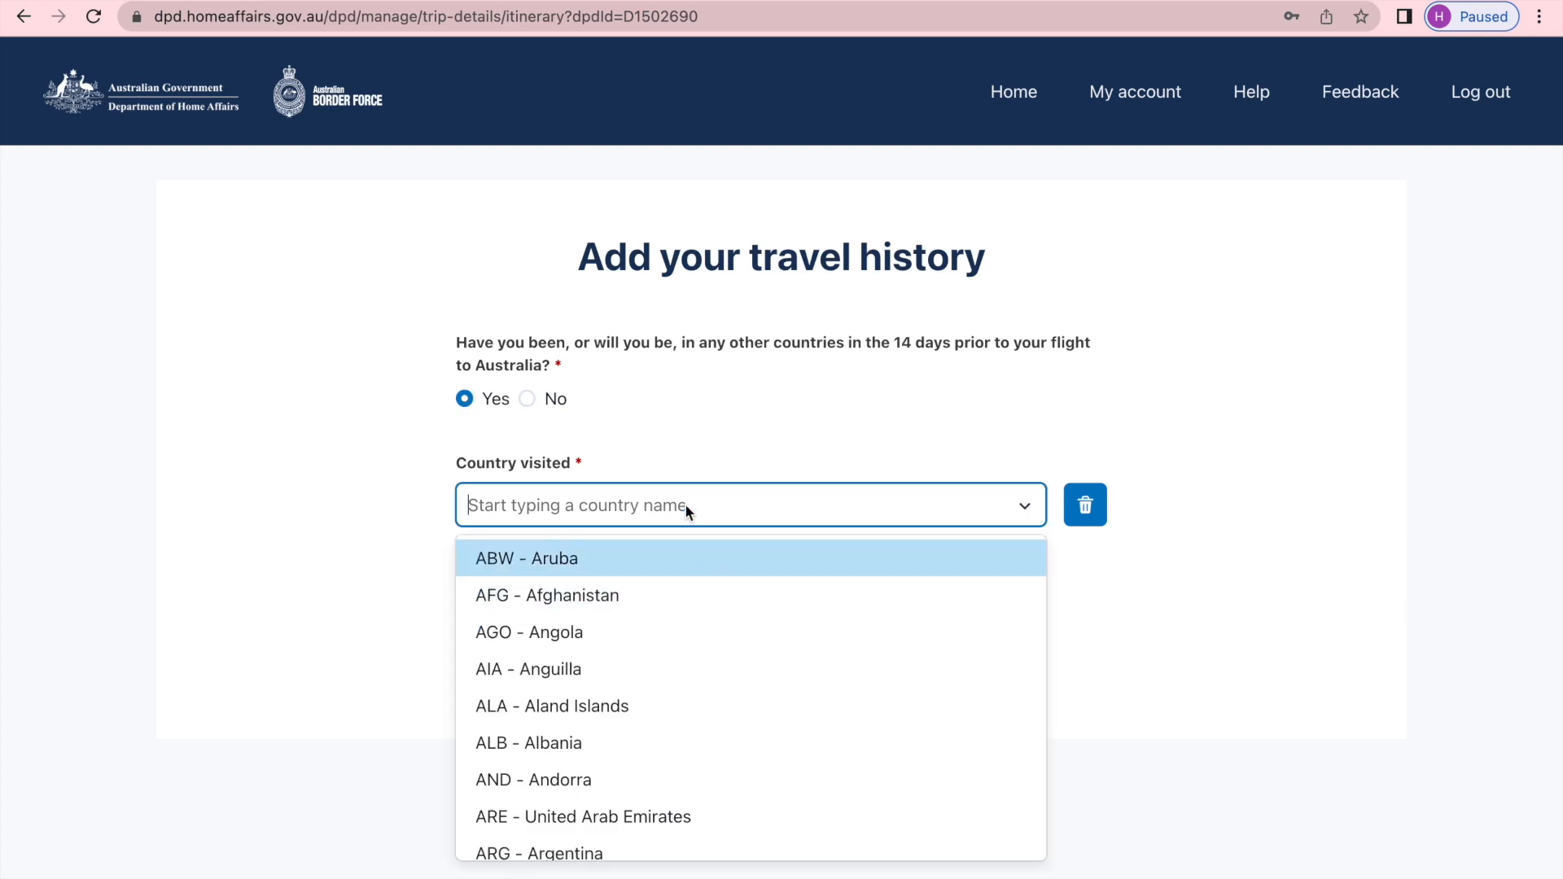
pyautogui.write('nz')
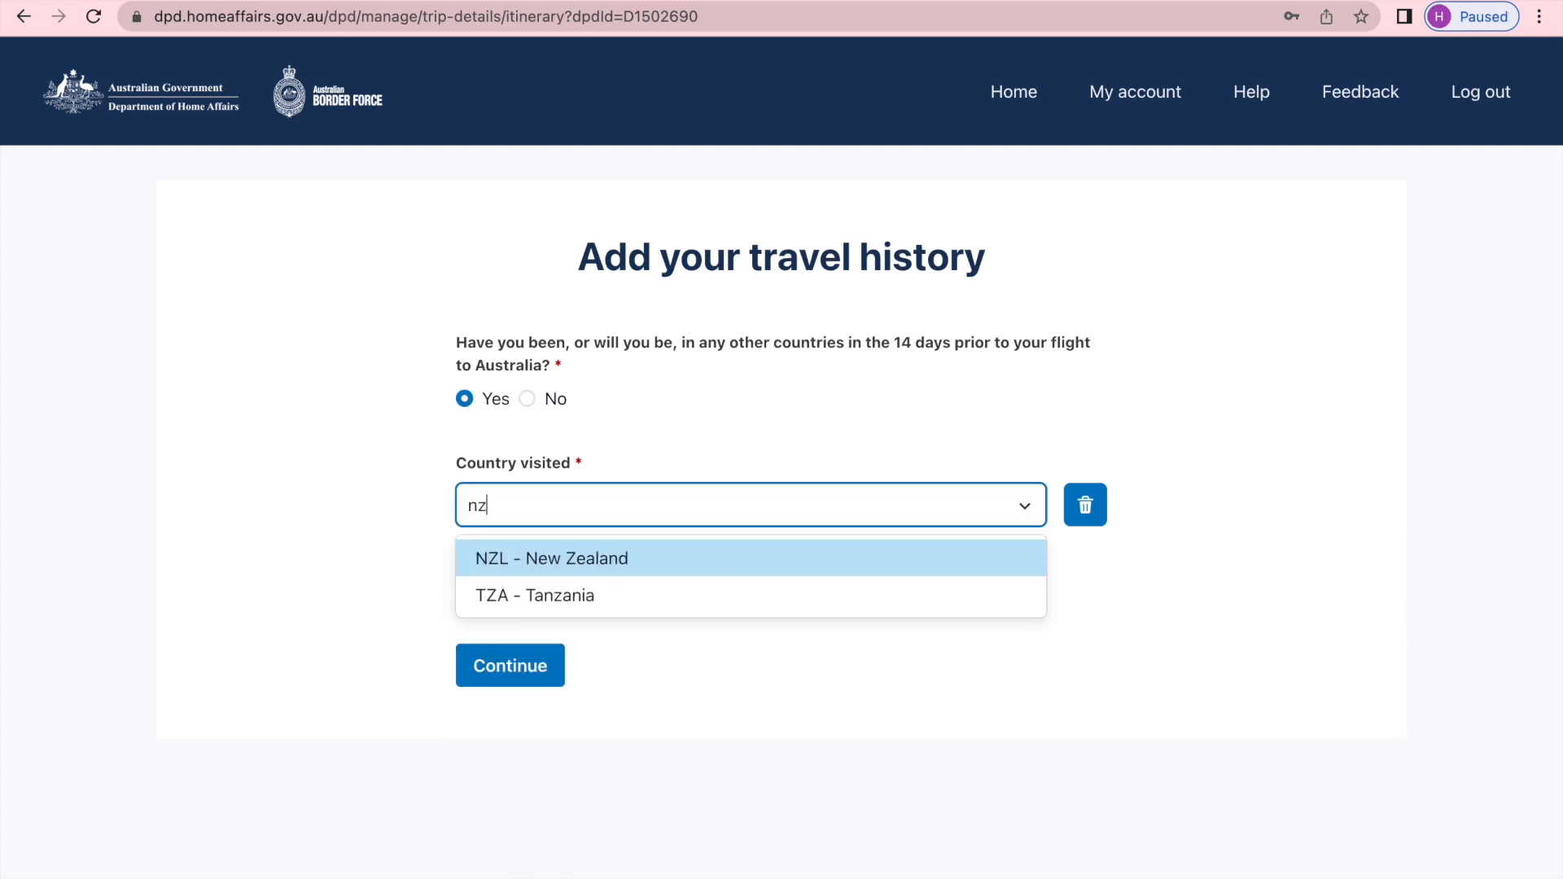
pyautogui.click(651, 554)
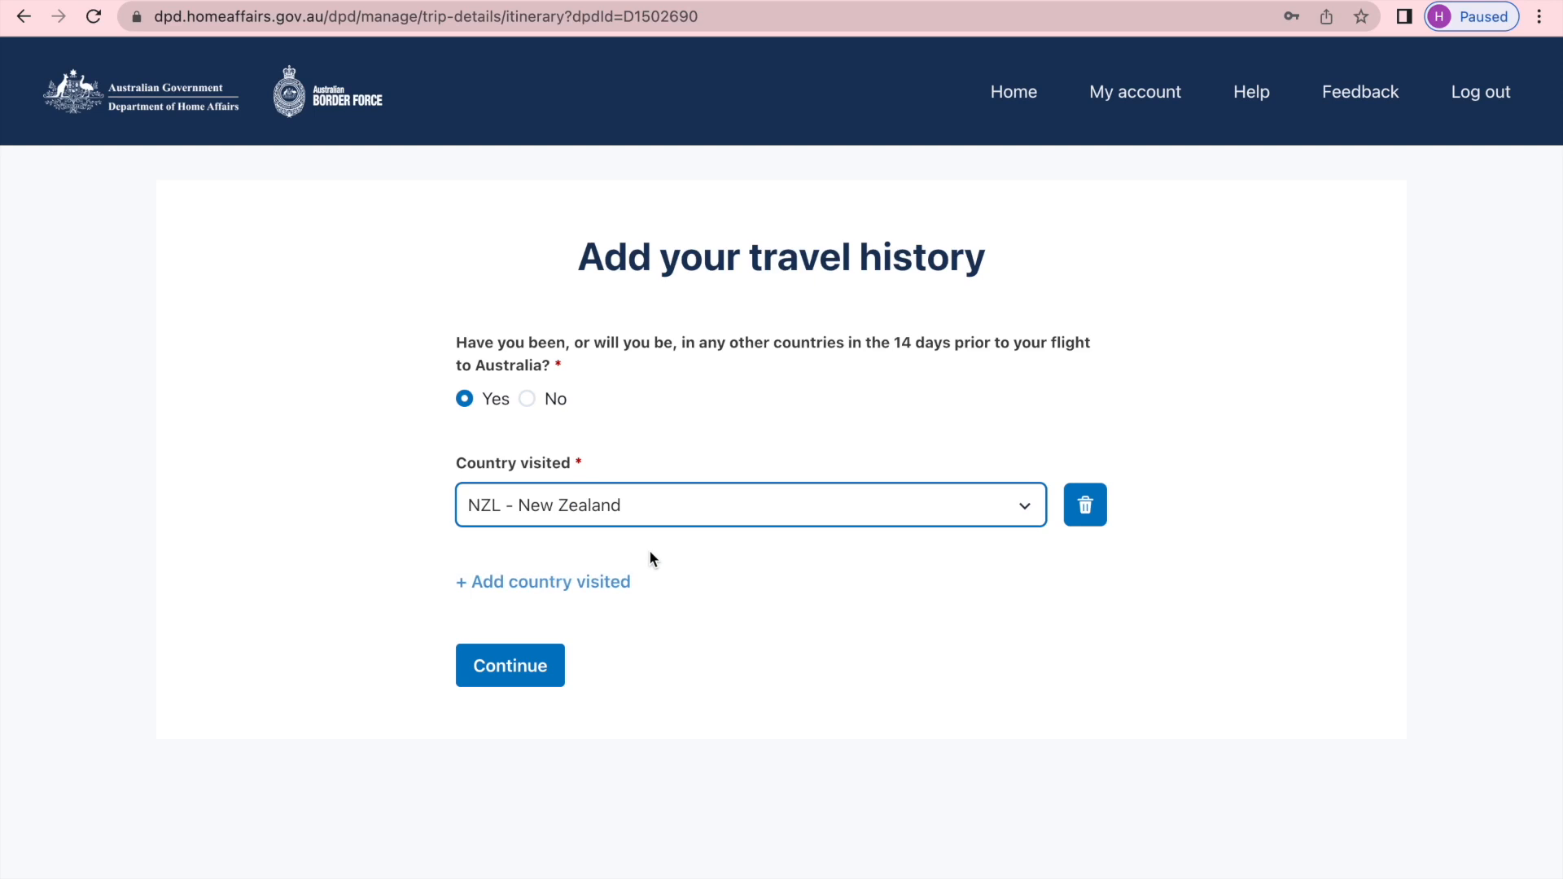
pyautogui.click(586, 588)
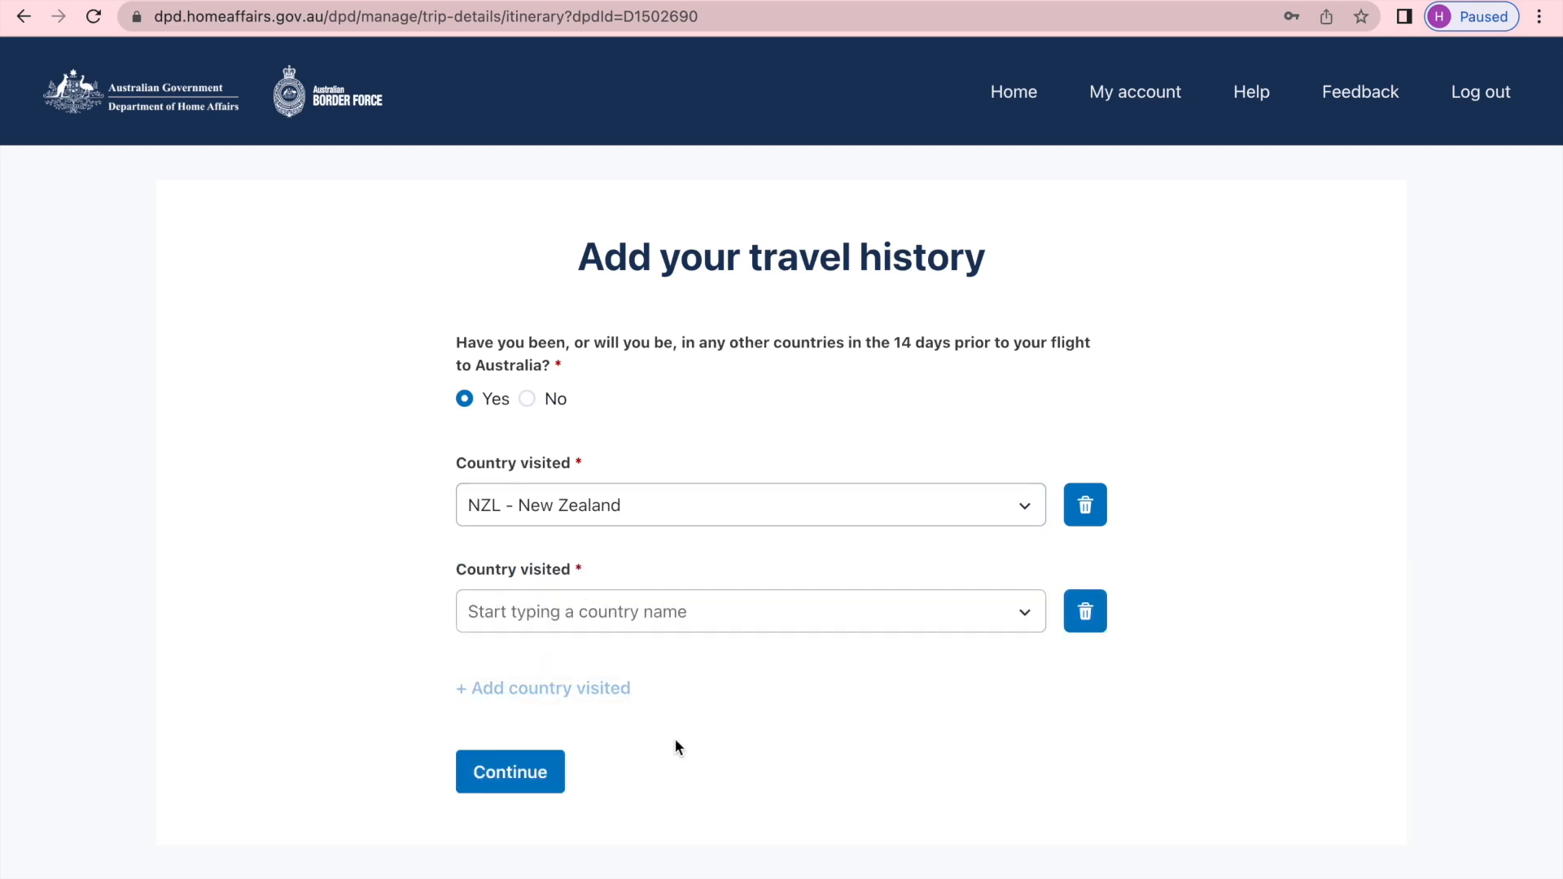
pyautogui.click(1088, 619)
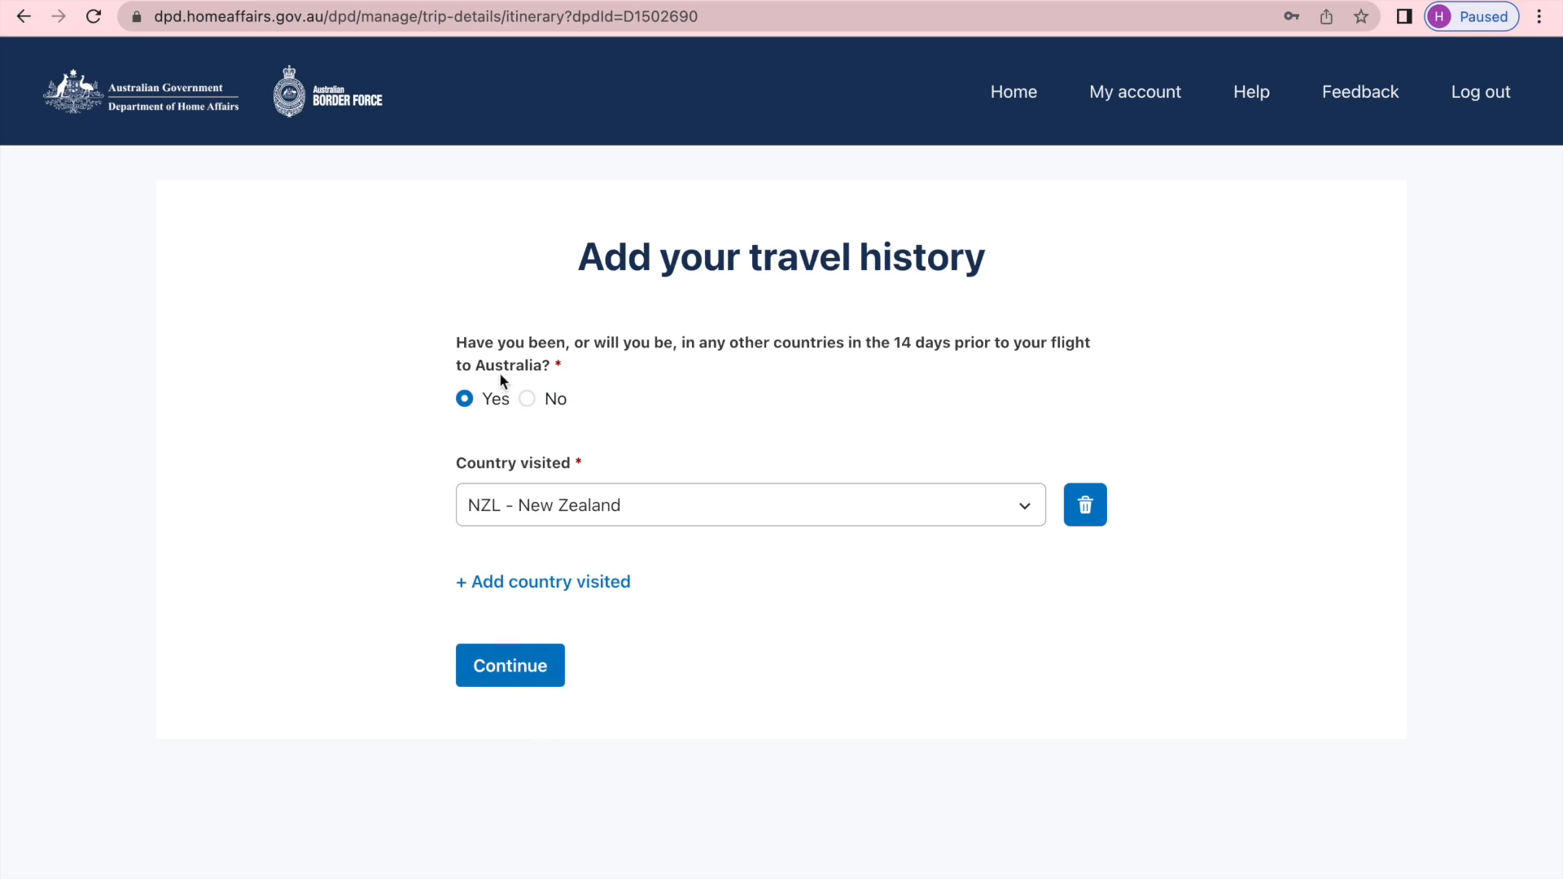
# Step: Answer No to being in any other countries in the 14 days before the flight to Australia
pyautogui.click(528, 398)
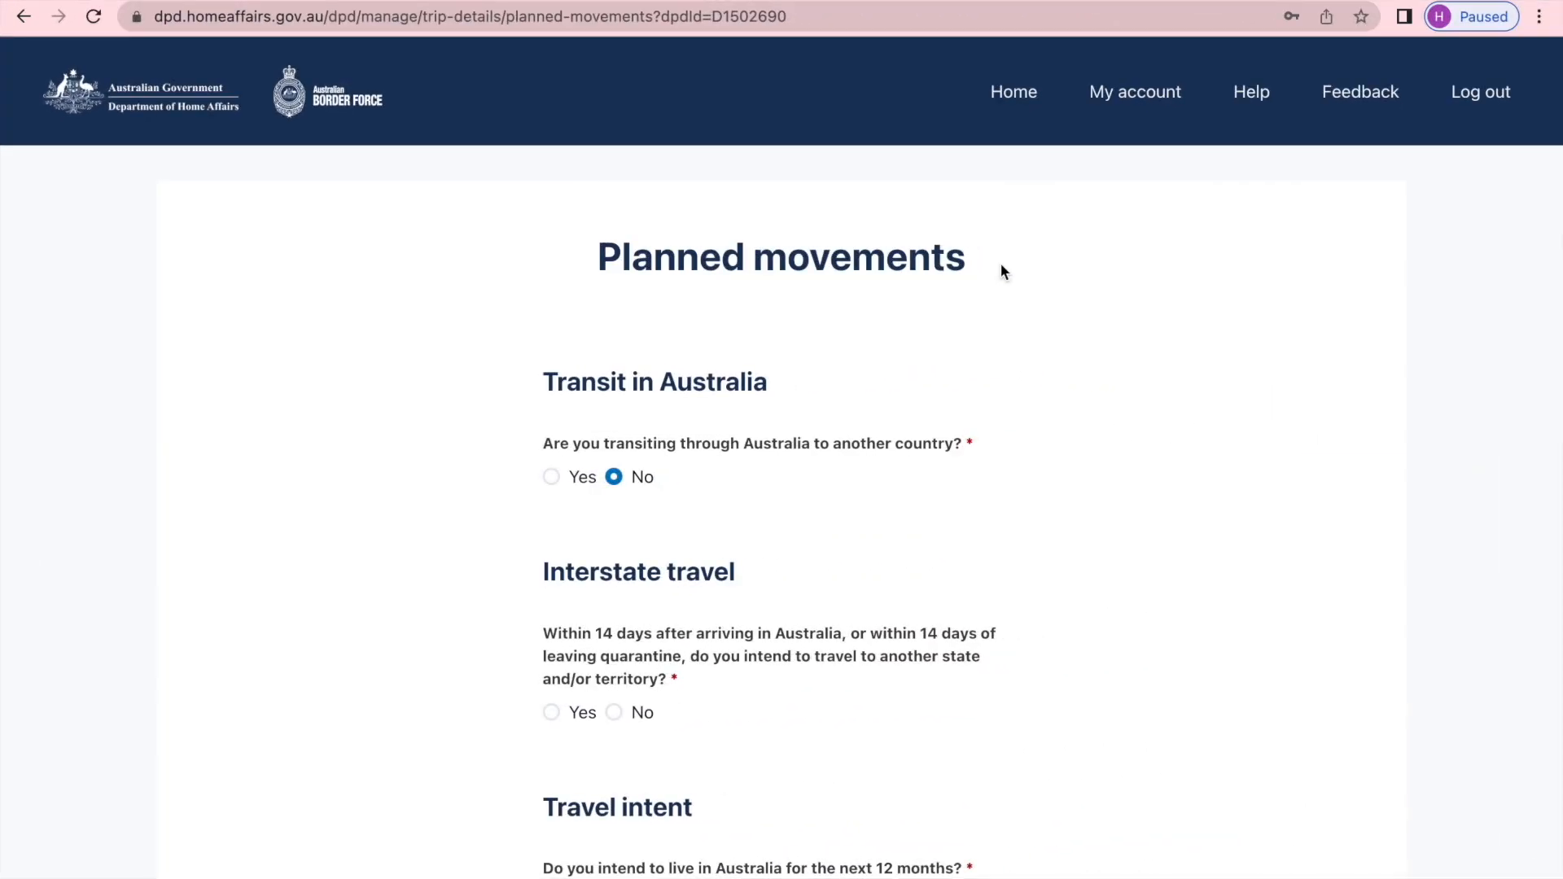
# Step: Answer Yes to transiting through Australia to another country and view the transit length options without choosing one
pyautogui.scroll(-3, 1106, 461)
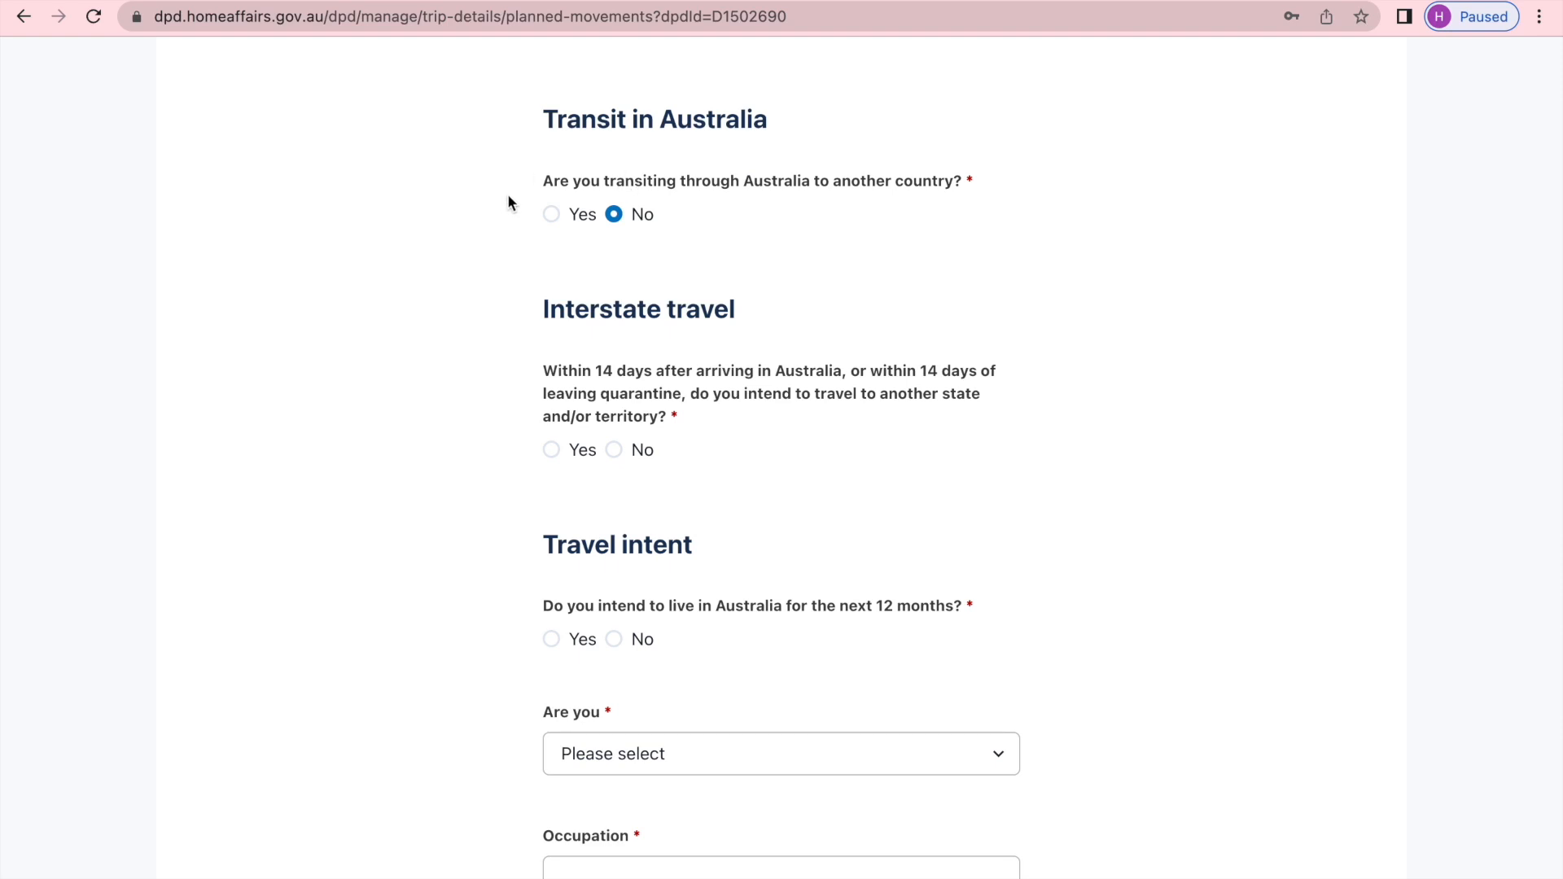
pyautogui.click(551, 215)
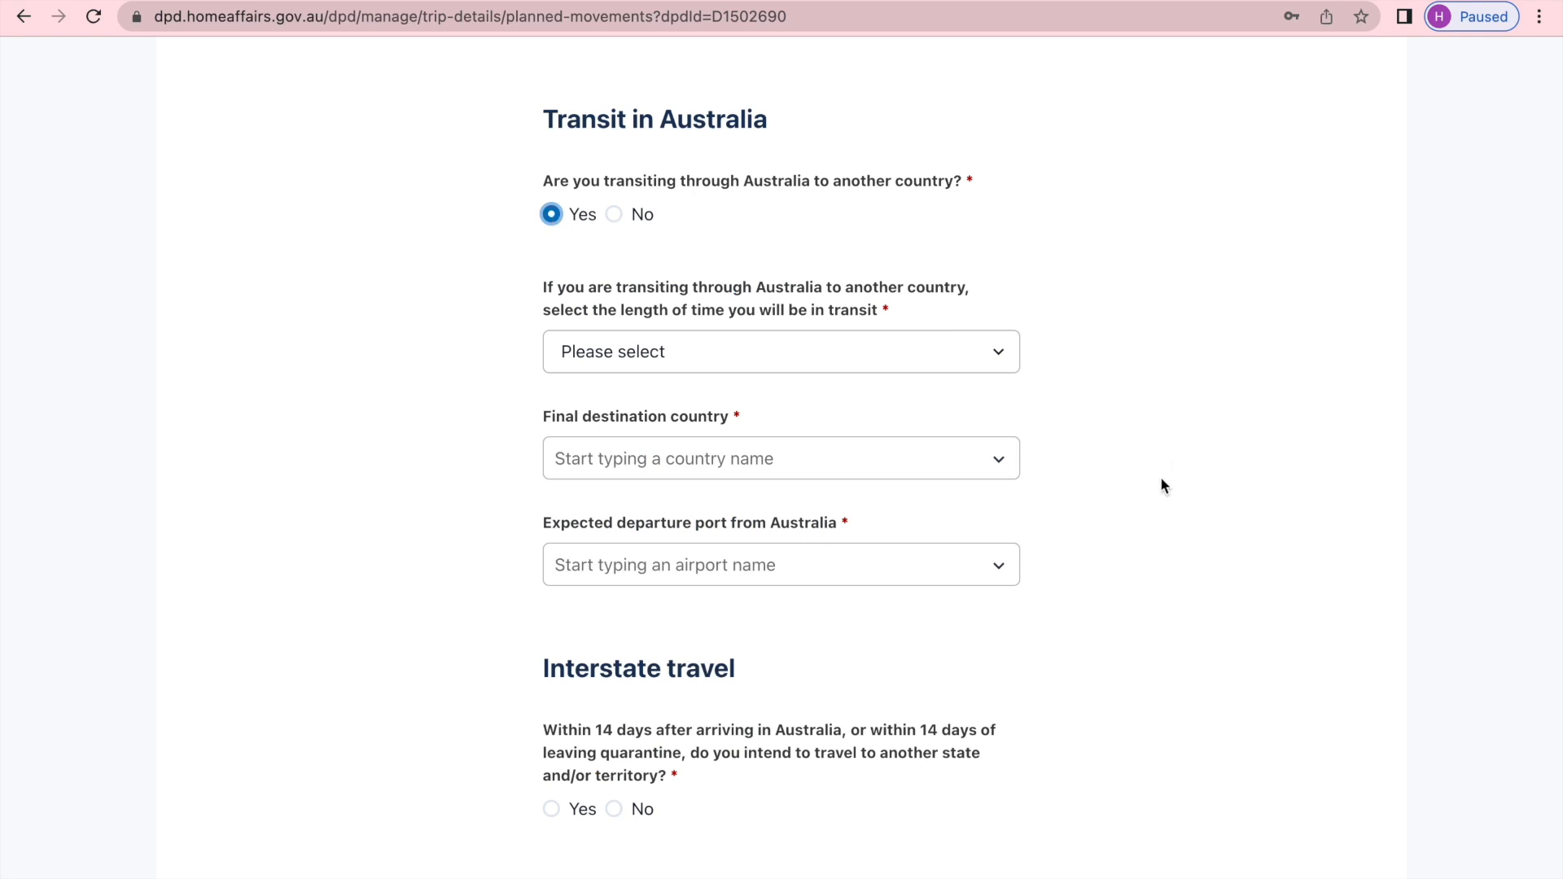
pyautogui.scroll(-3, 1162, 484)
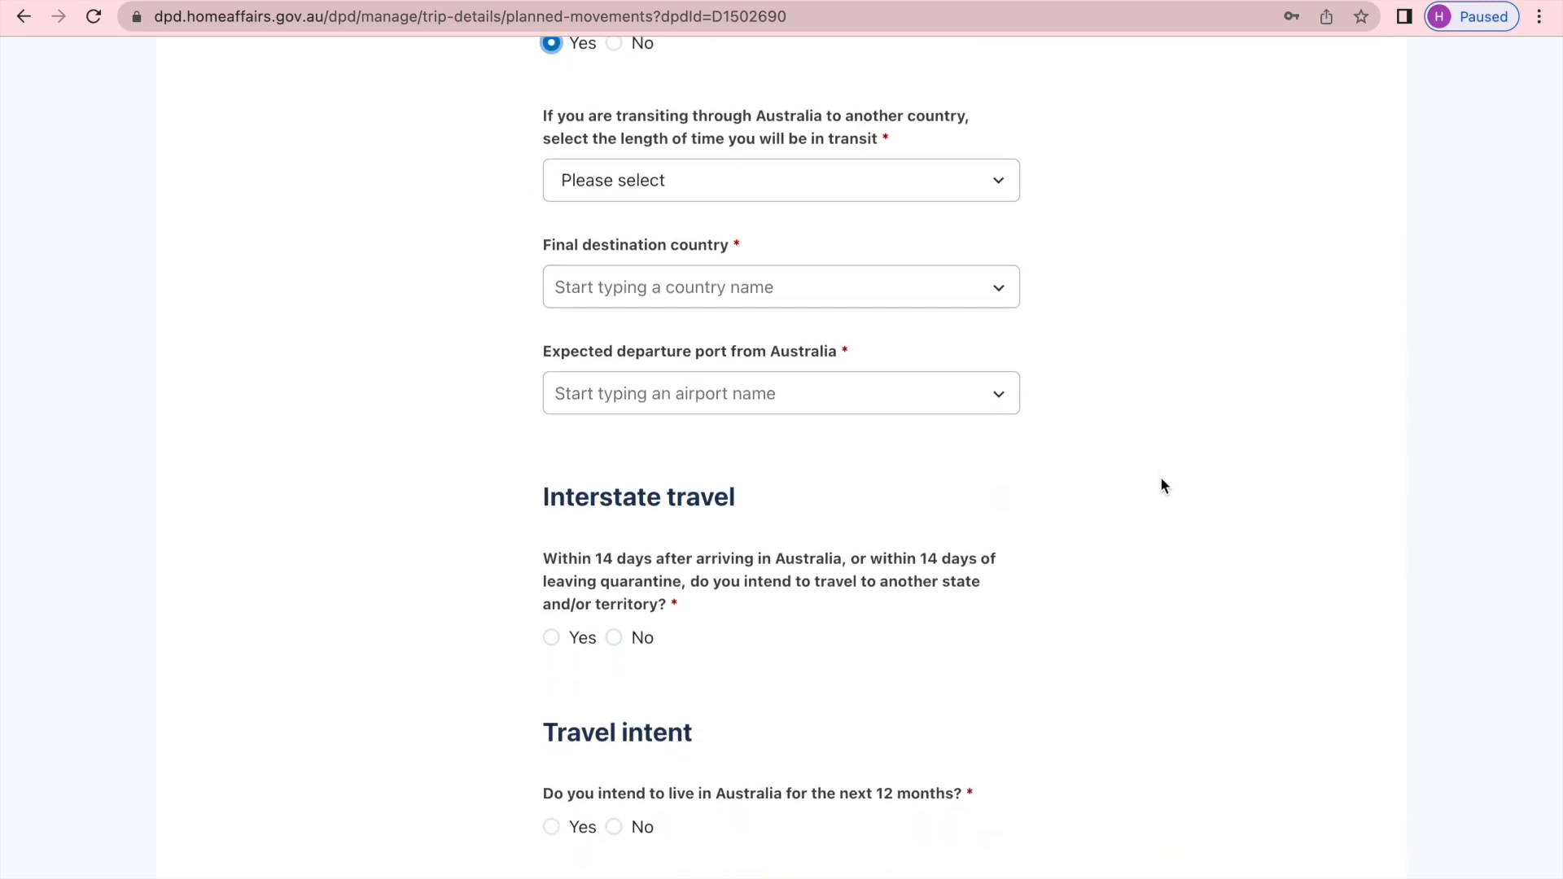
pyautogui.scroll(-1, 1161, 482)
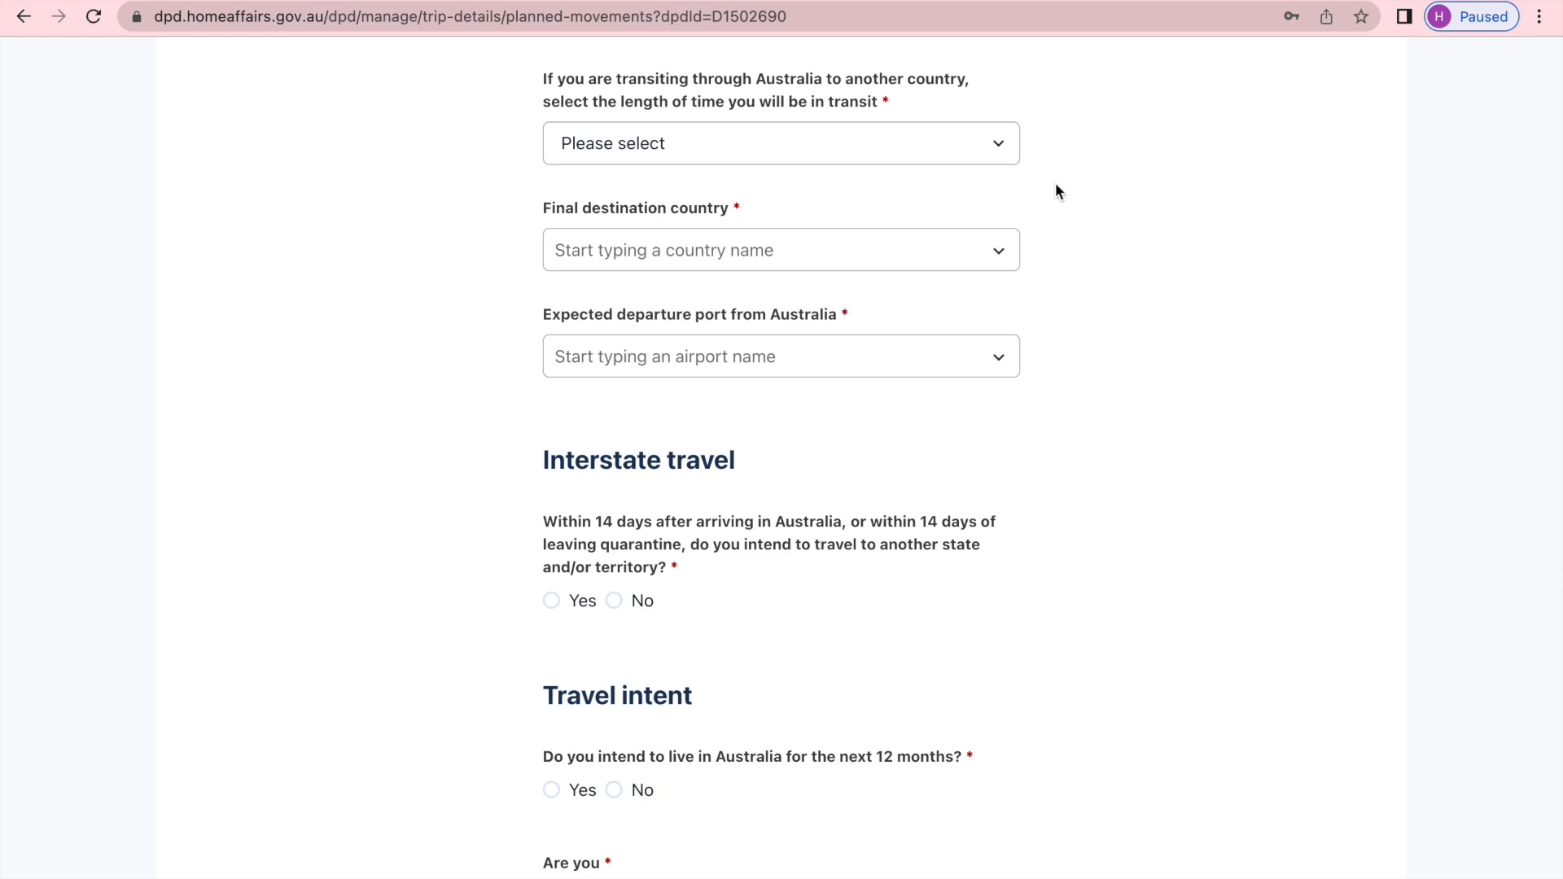
pyautogui.click(1001, 147)
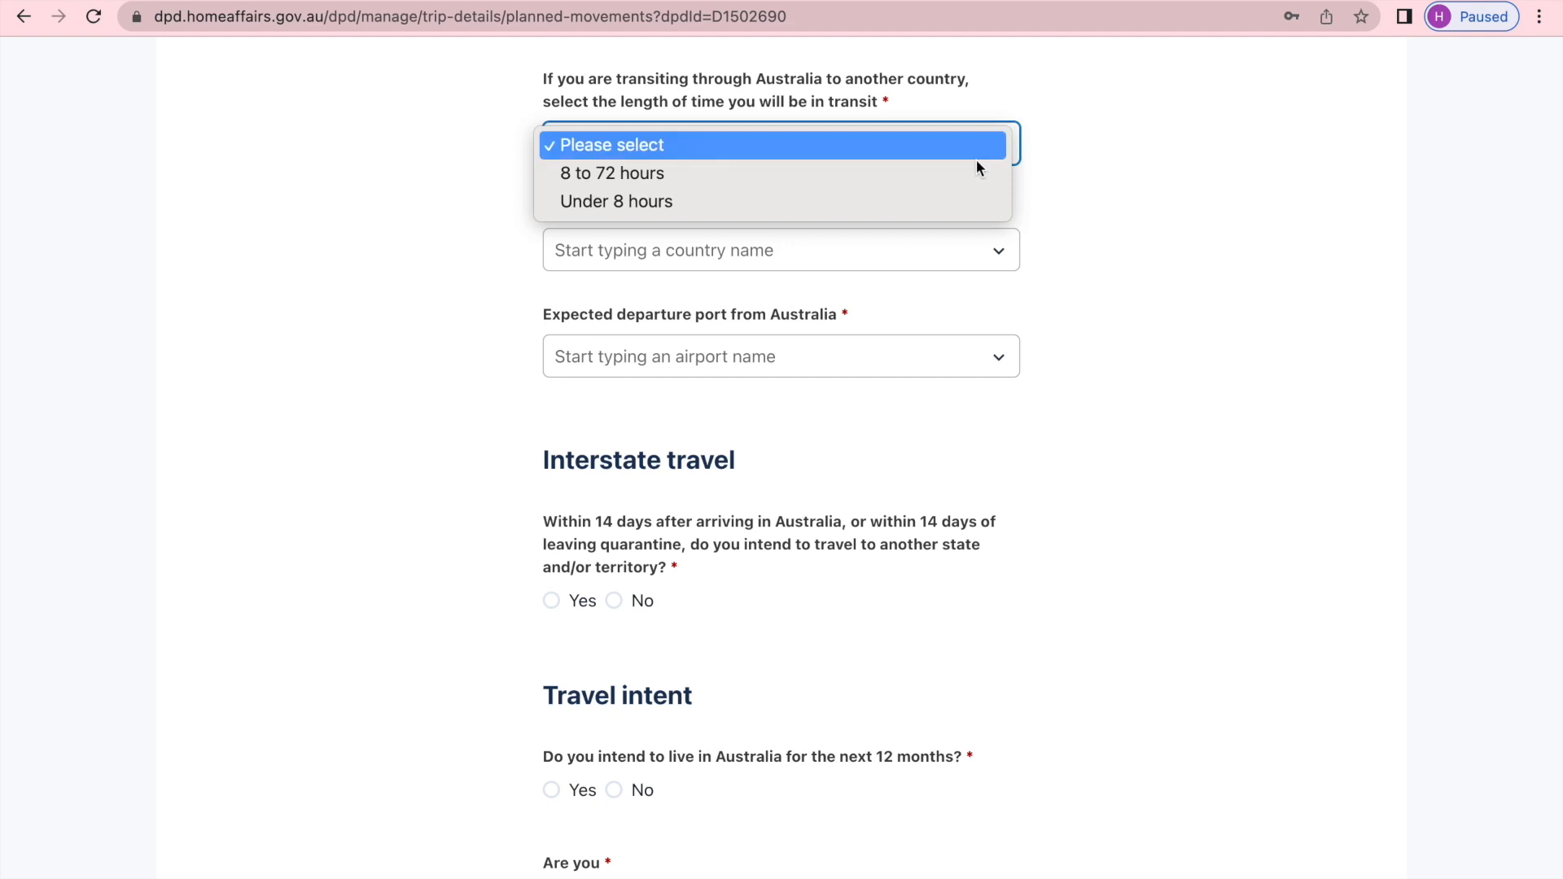
pyautogui.click(1184, 236)
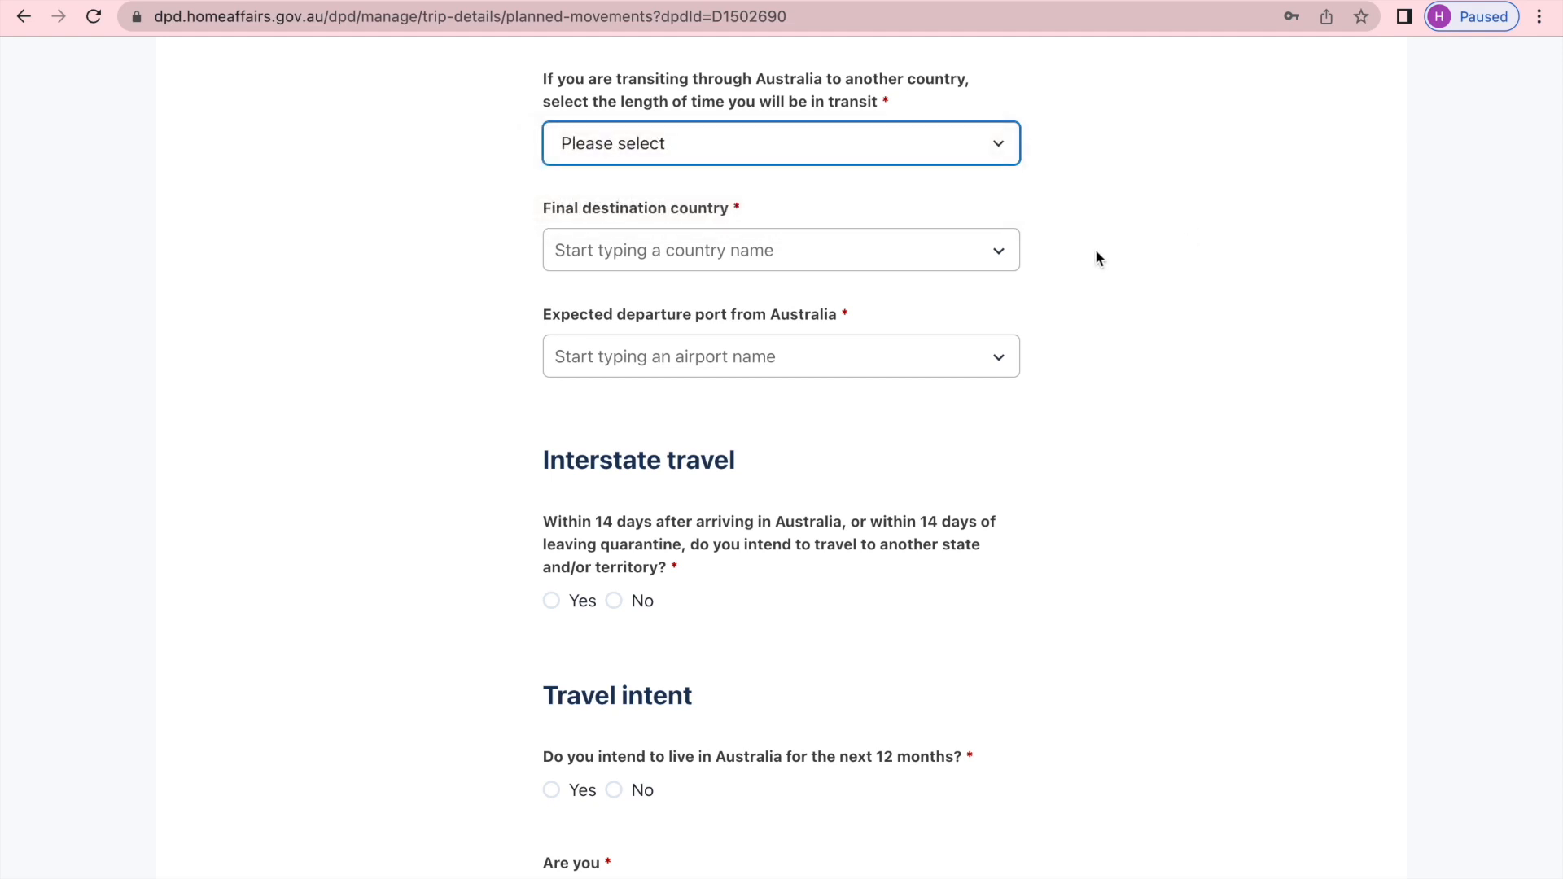
# Step: View the final destination country and expected departure port options without choosing any
pyautogui.click(1000, 262)
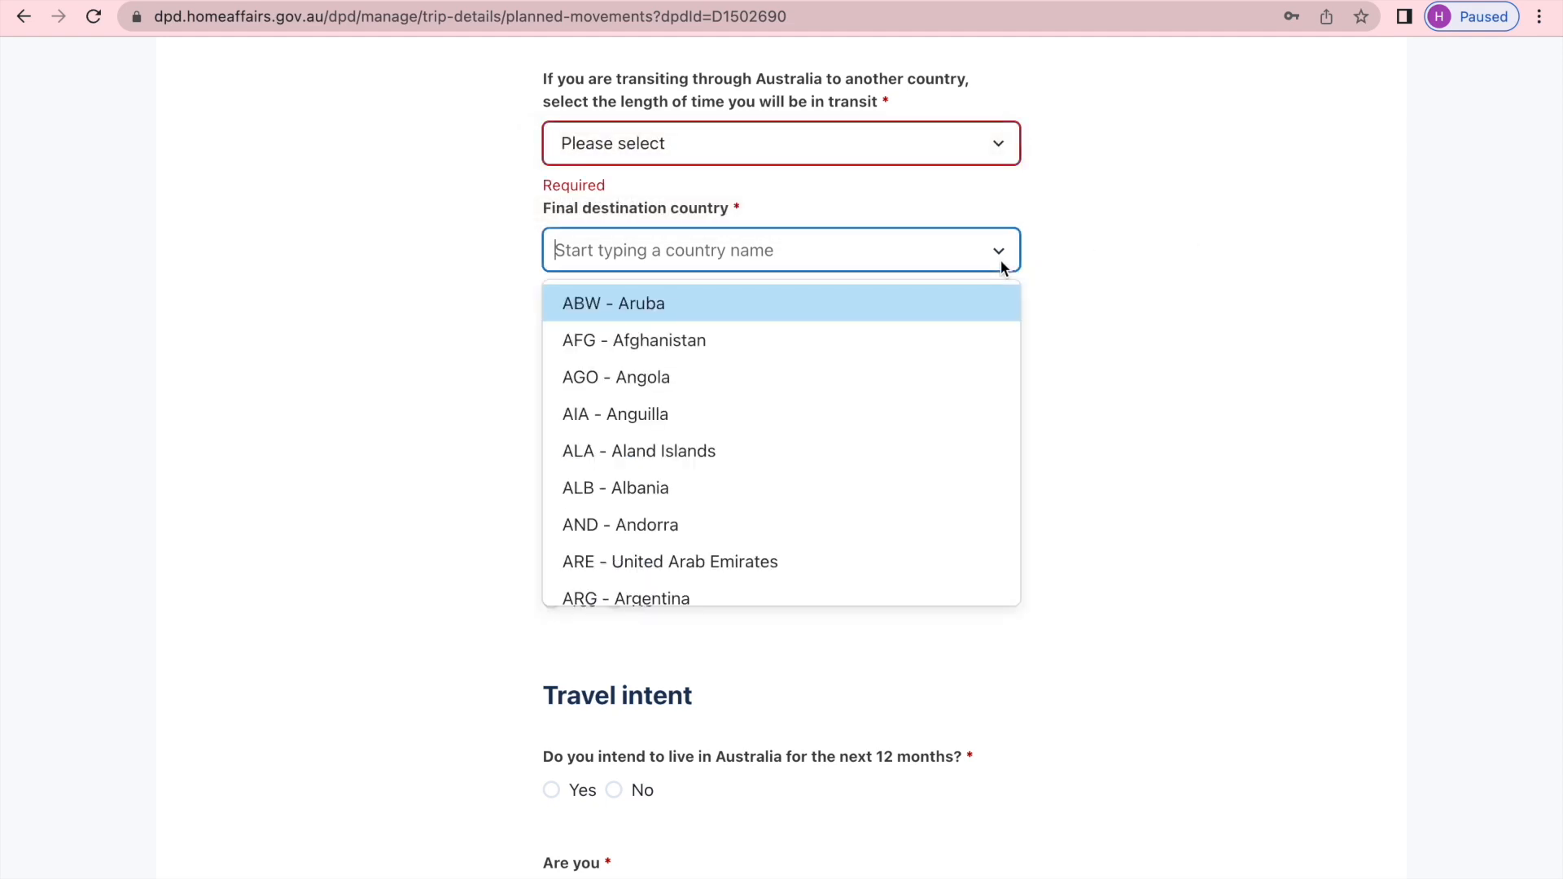
pyautogui.click(1131, 299)
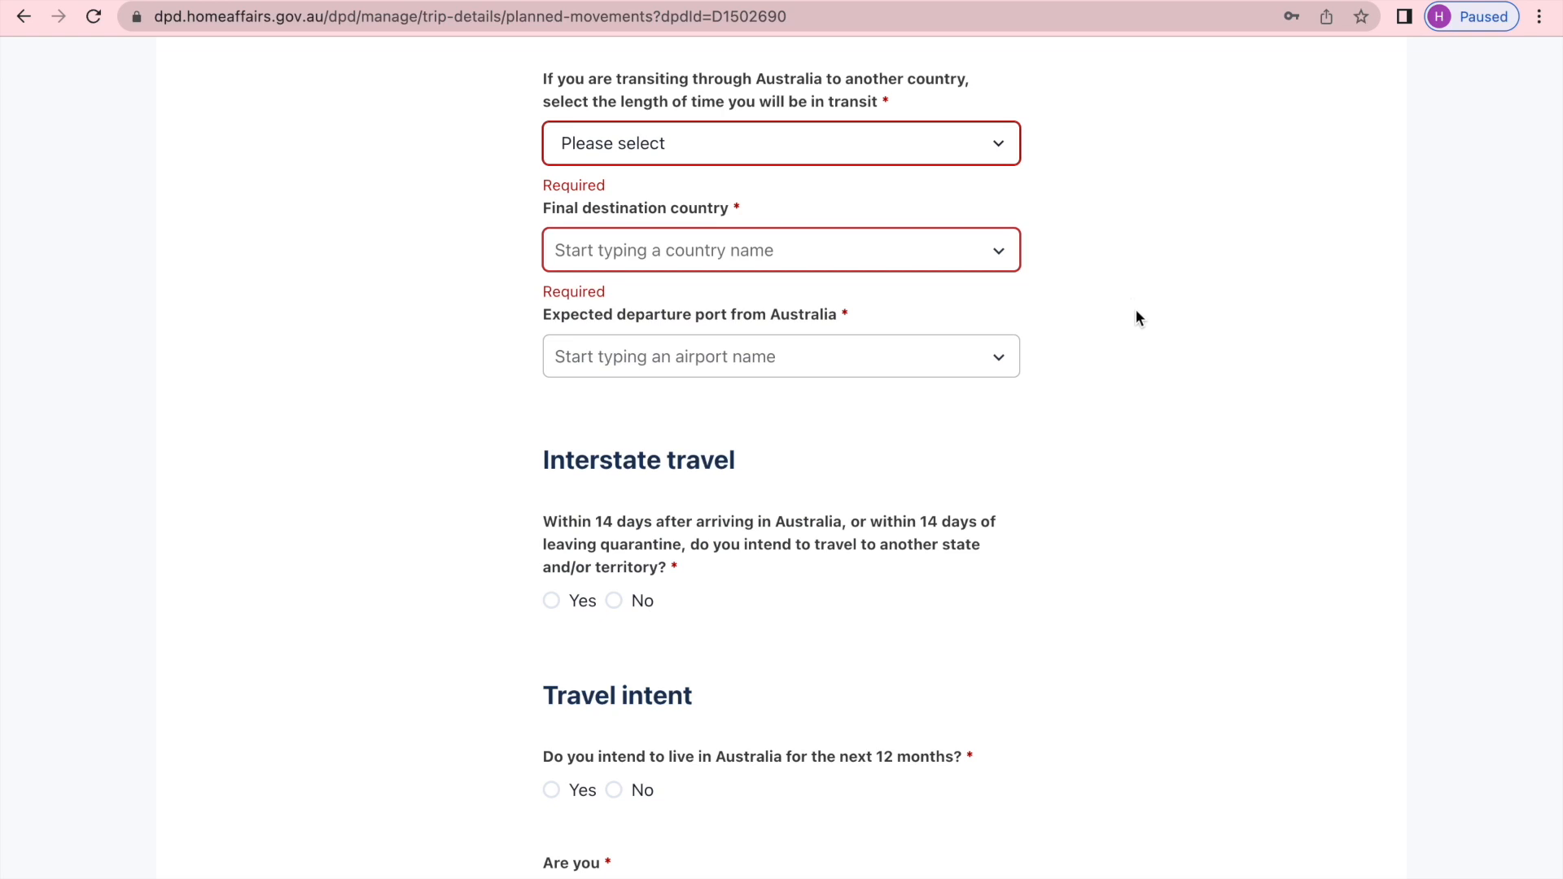
pyautogui.click(1002, 354)
pyautogui.click(1202, 341)
# Step: Change the answer to No for transiting through Australia to another country
pyautogui.scroll(1, 1201, 348)
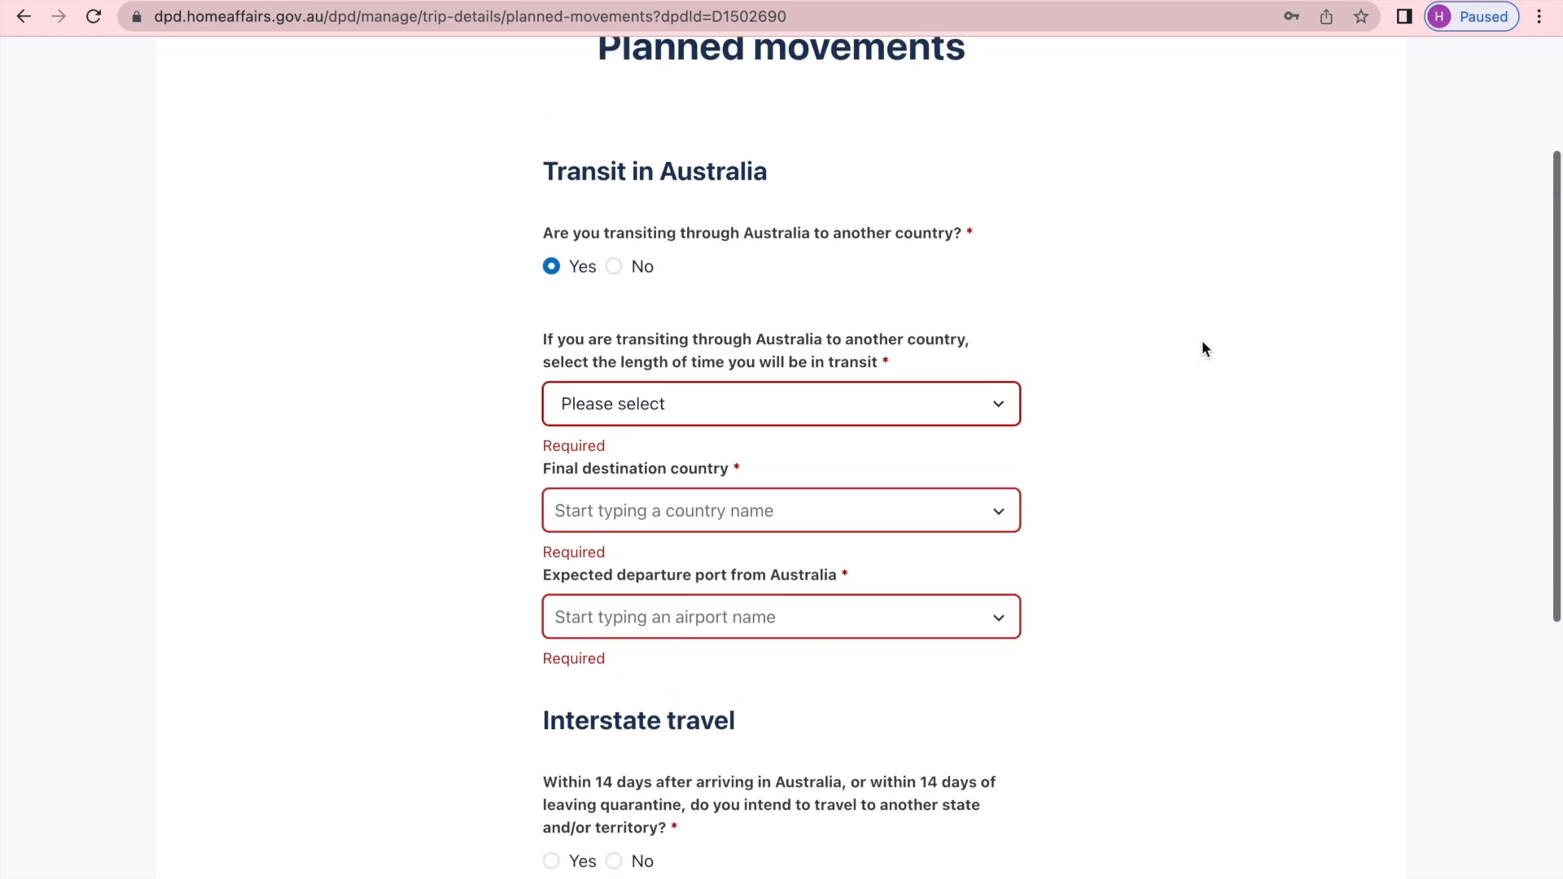
pyautogui.scroll(1, 1201, 342)
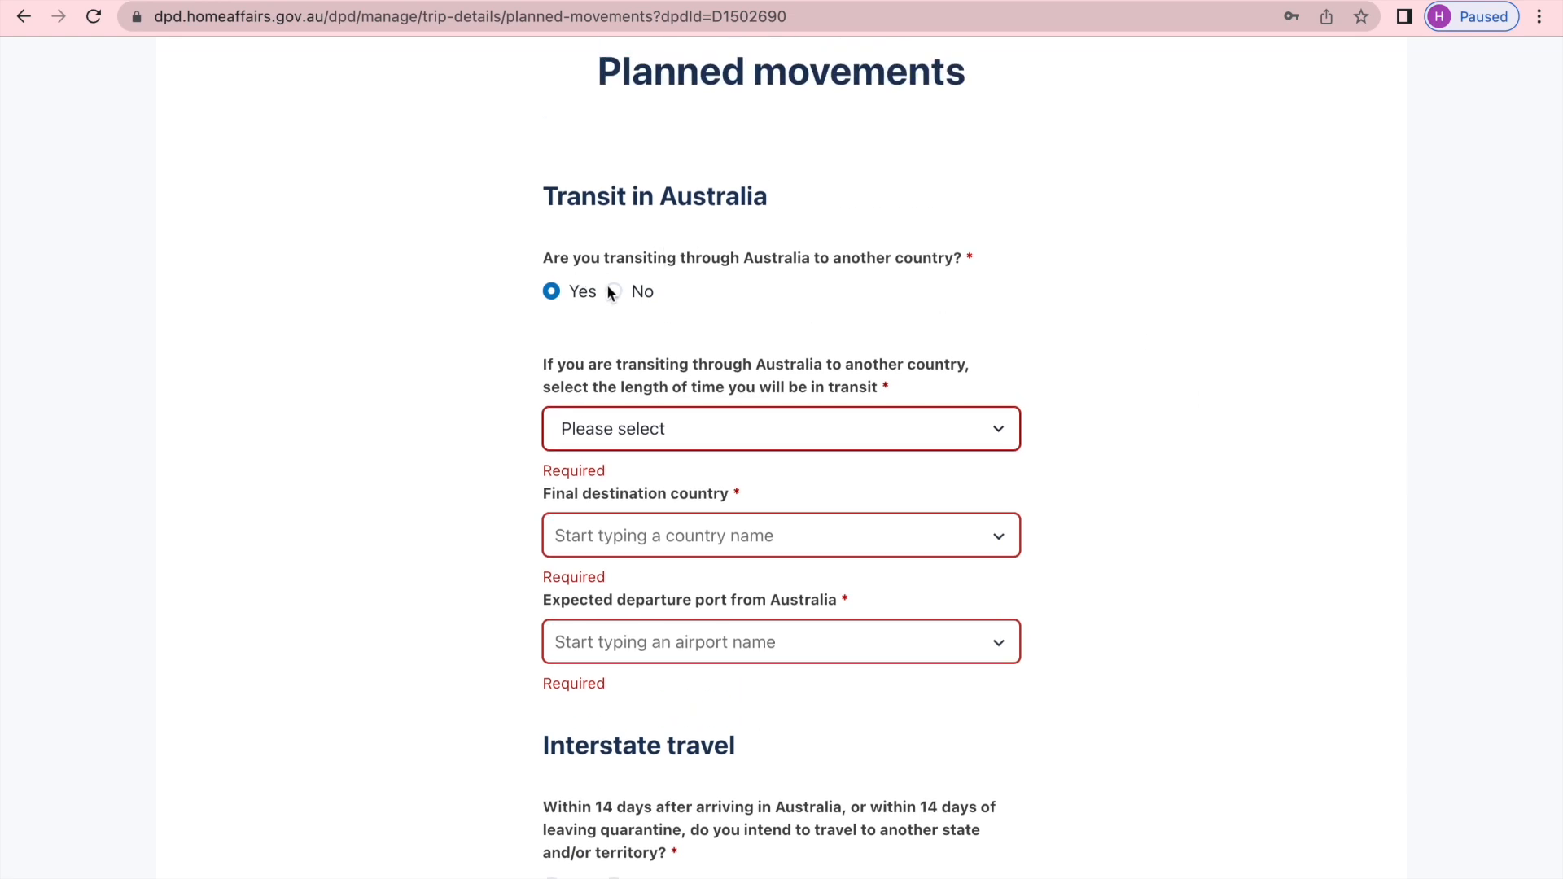
pyautogui.click(613, 292)
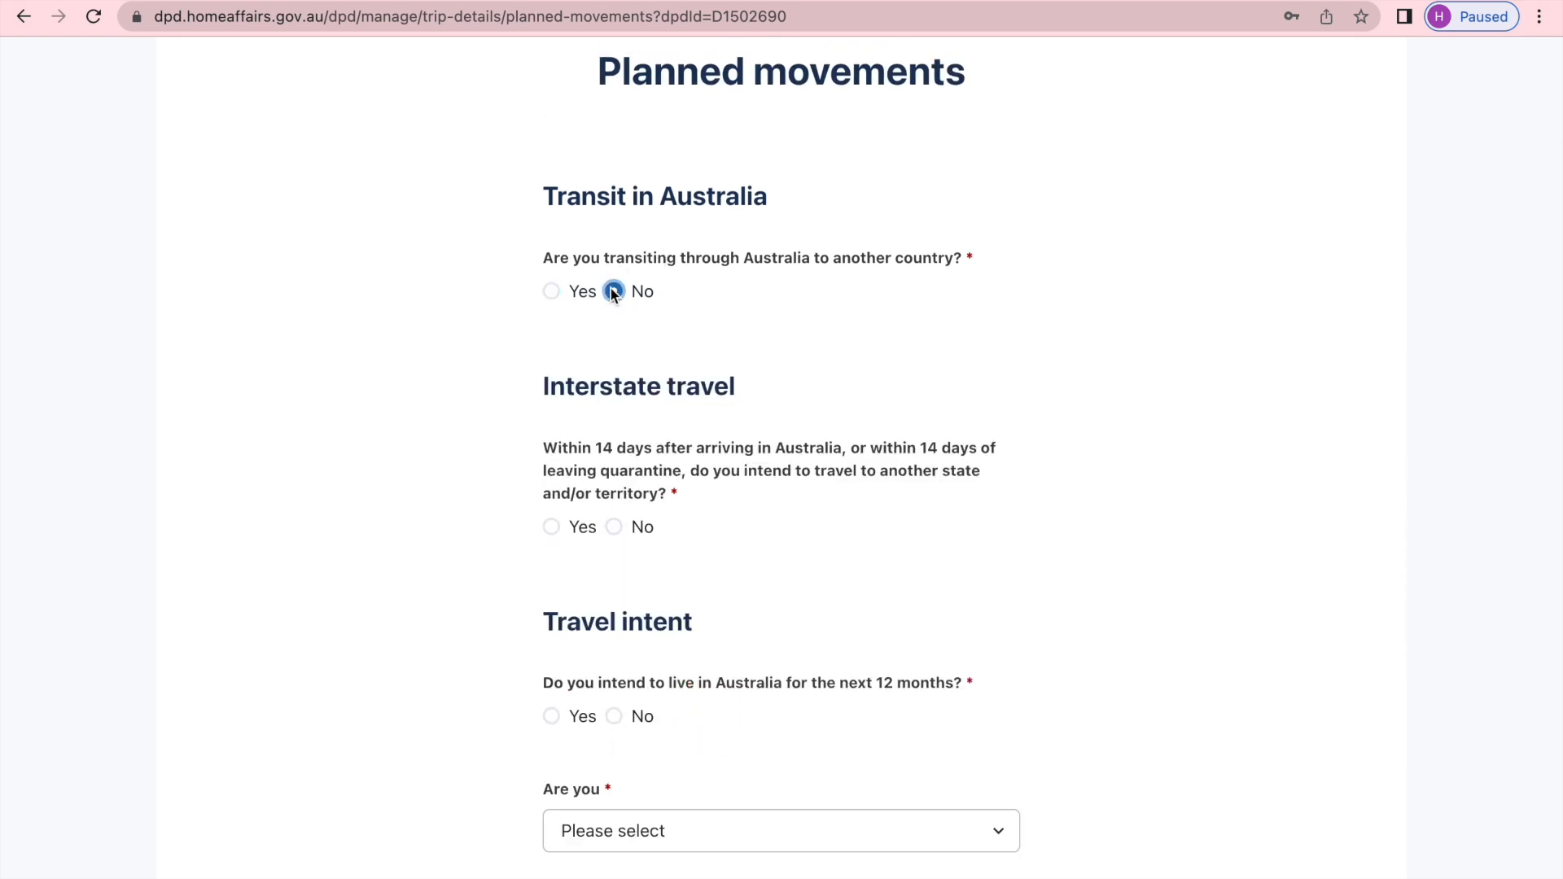
# Step: Review the states and territories offered for interstate travel, and answer No to travelling interstate within 14 days of arrival
pyautogui.scroll(-3, 1136, 482)
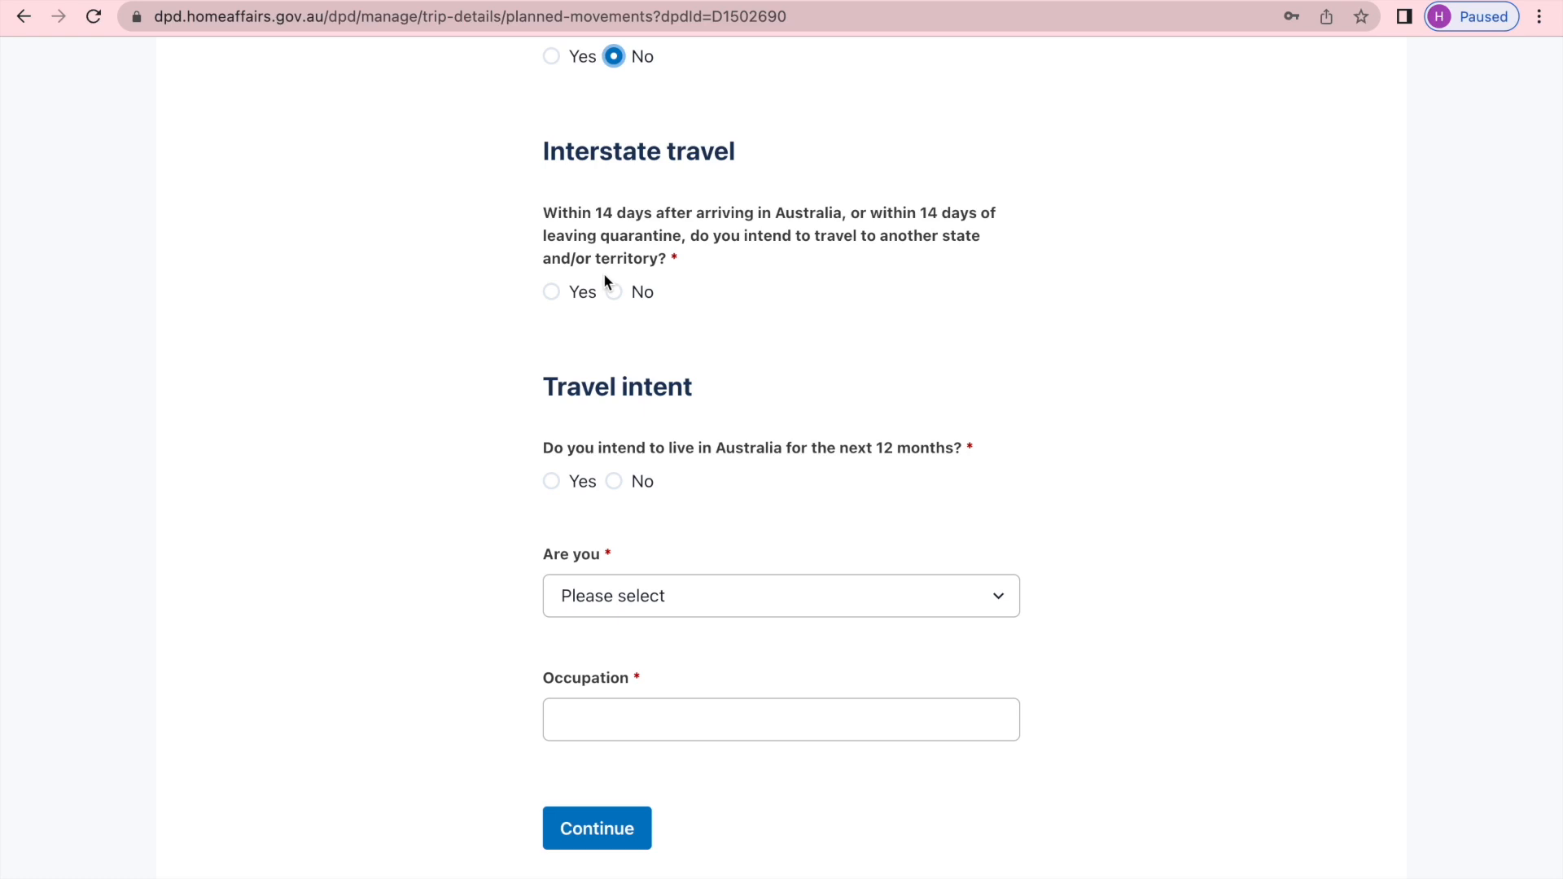
pyautogui.click(554, 291)
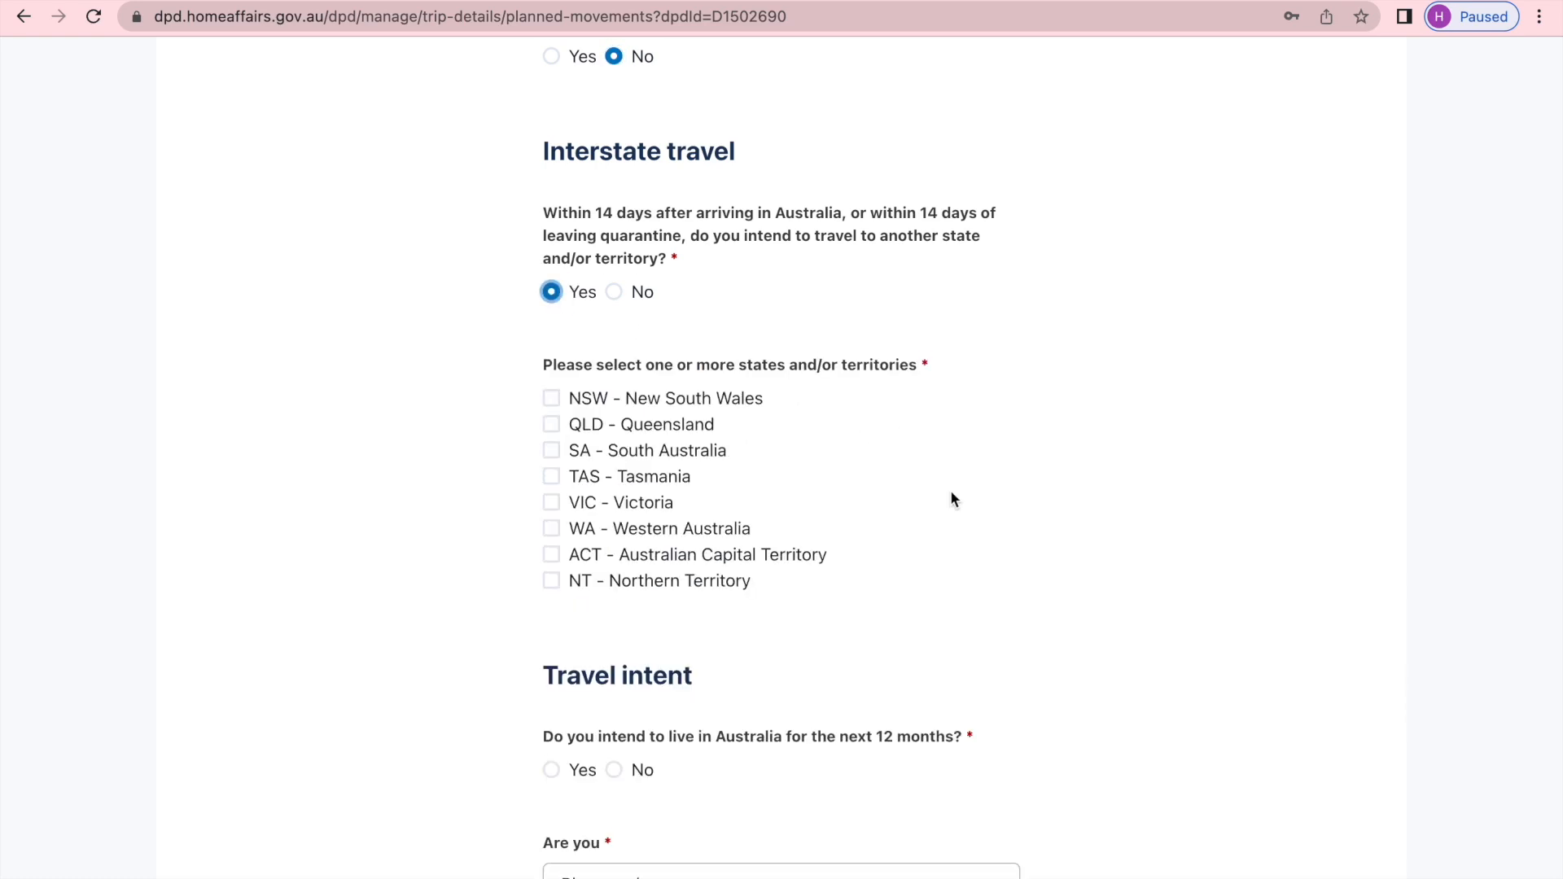
pyautogui.scroll(-5, 952, 497)
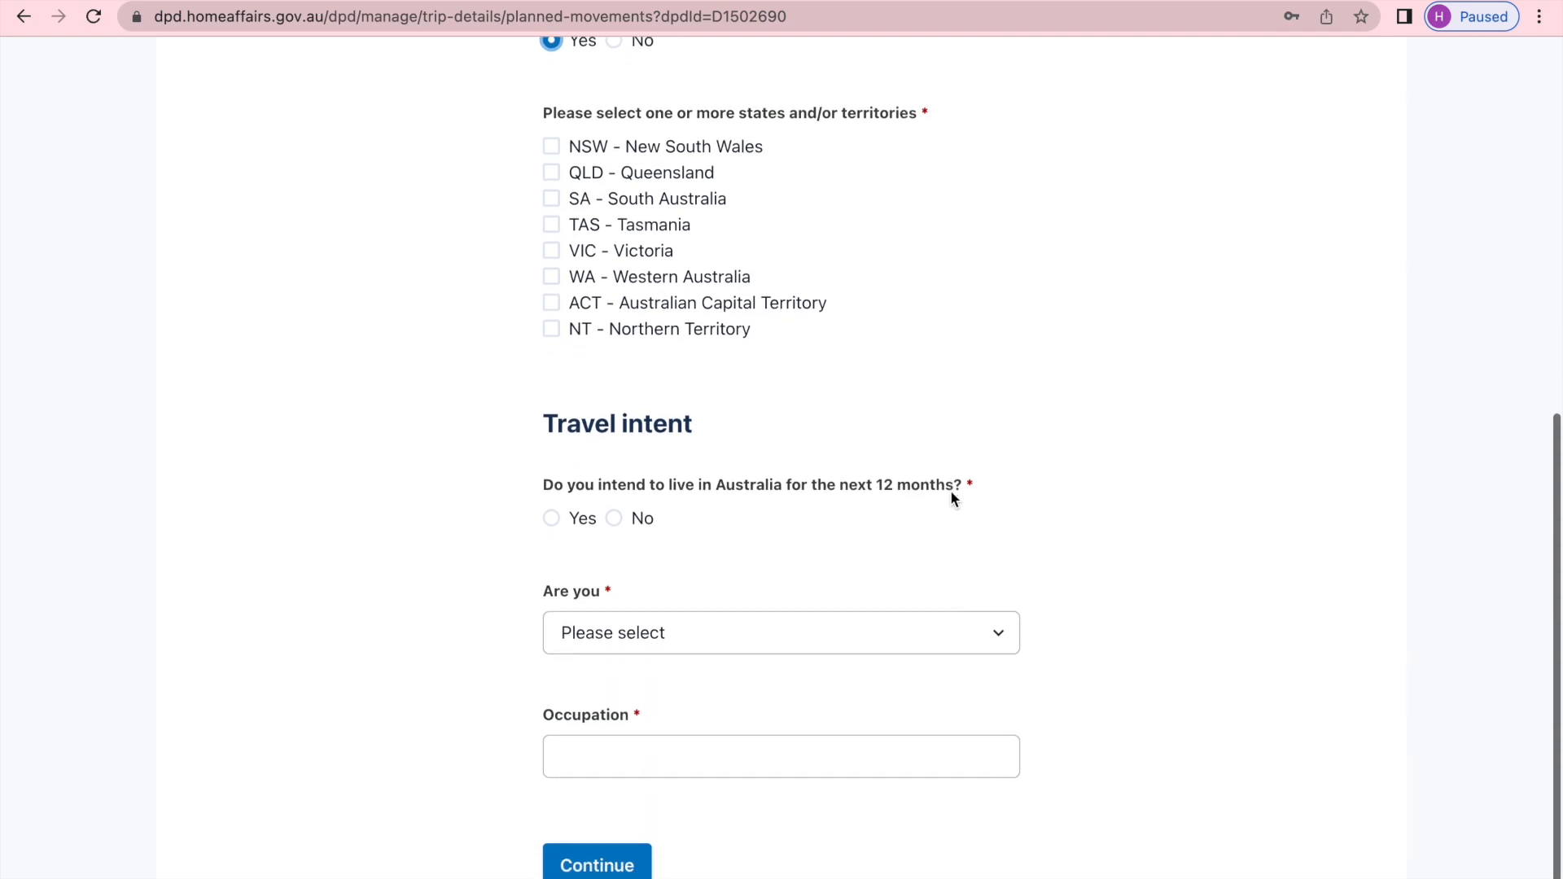
pyautogui.scroll(-1, 950, 490)
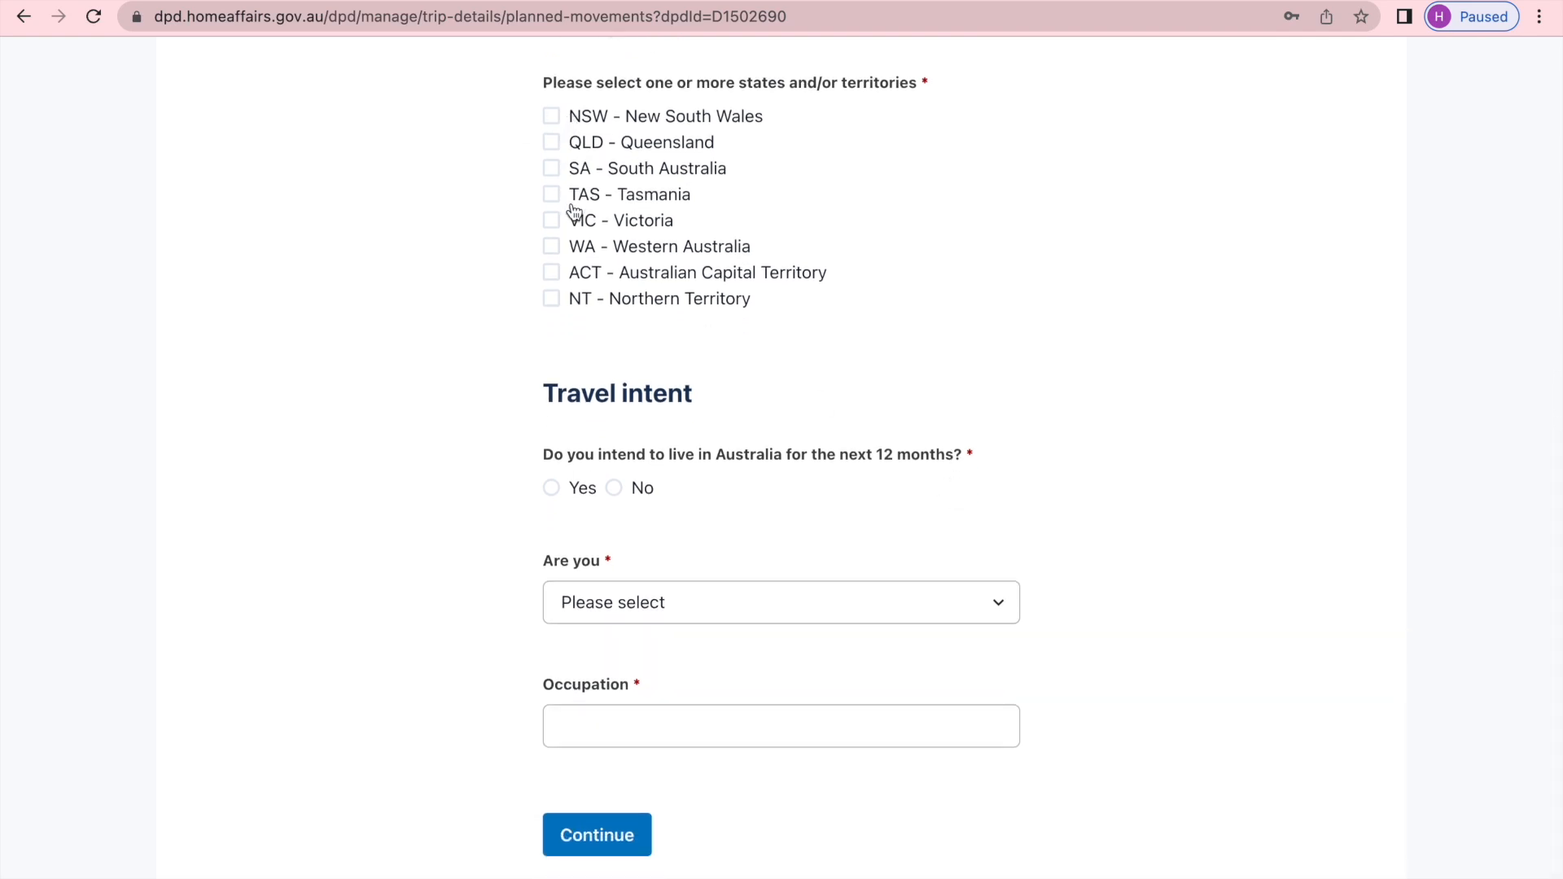
pyautogui.scroll(5, 875, 359)
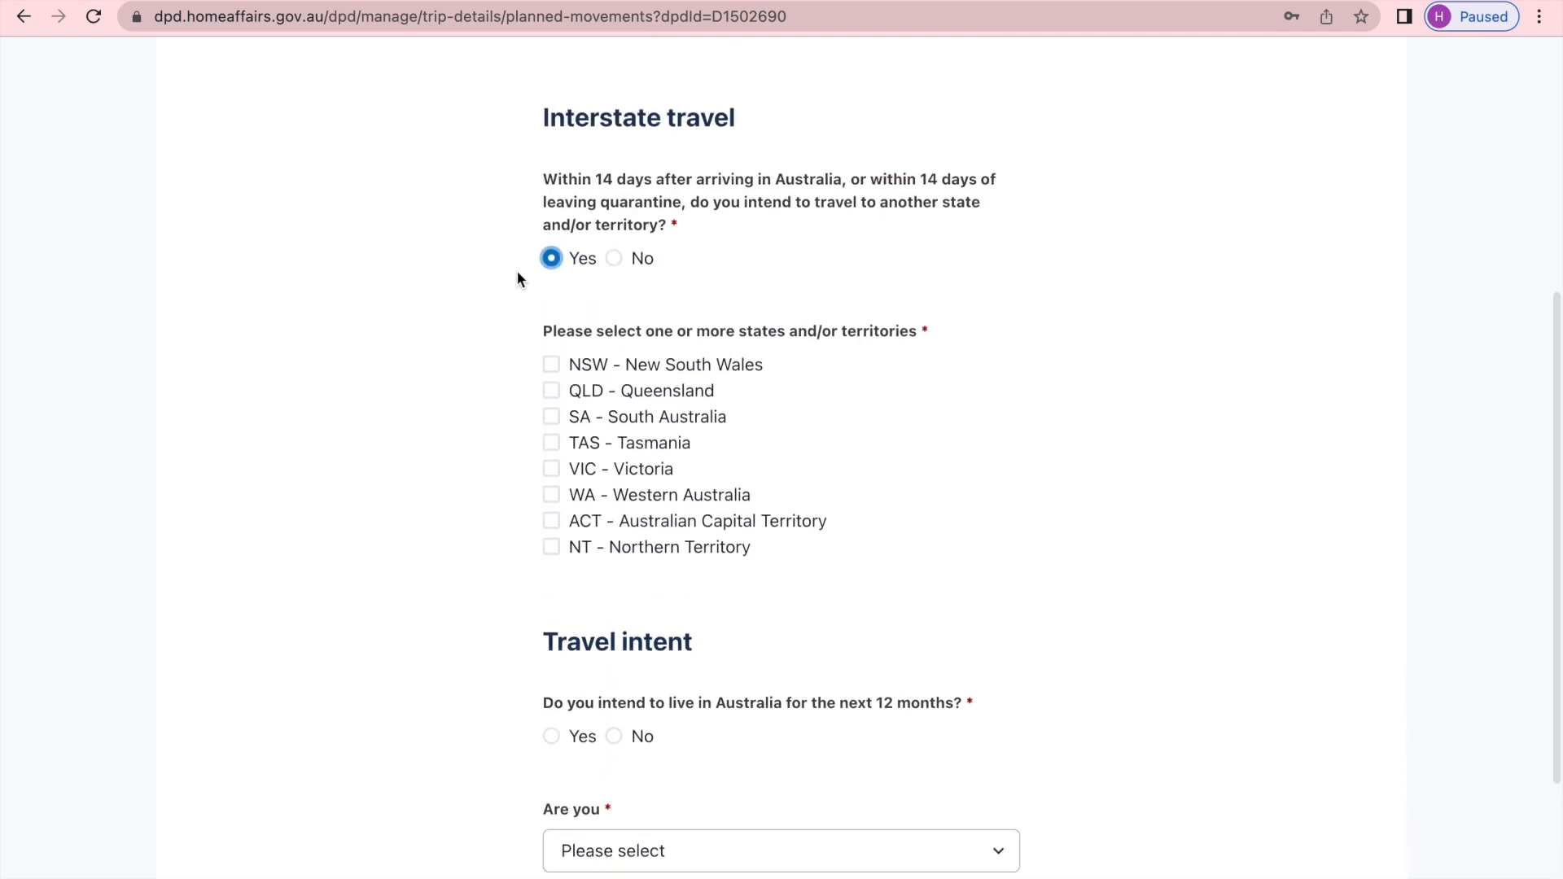
pyautogui.click(614, 258)
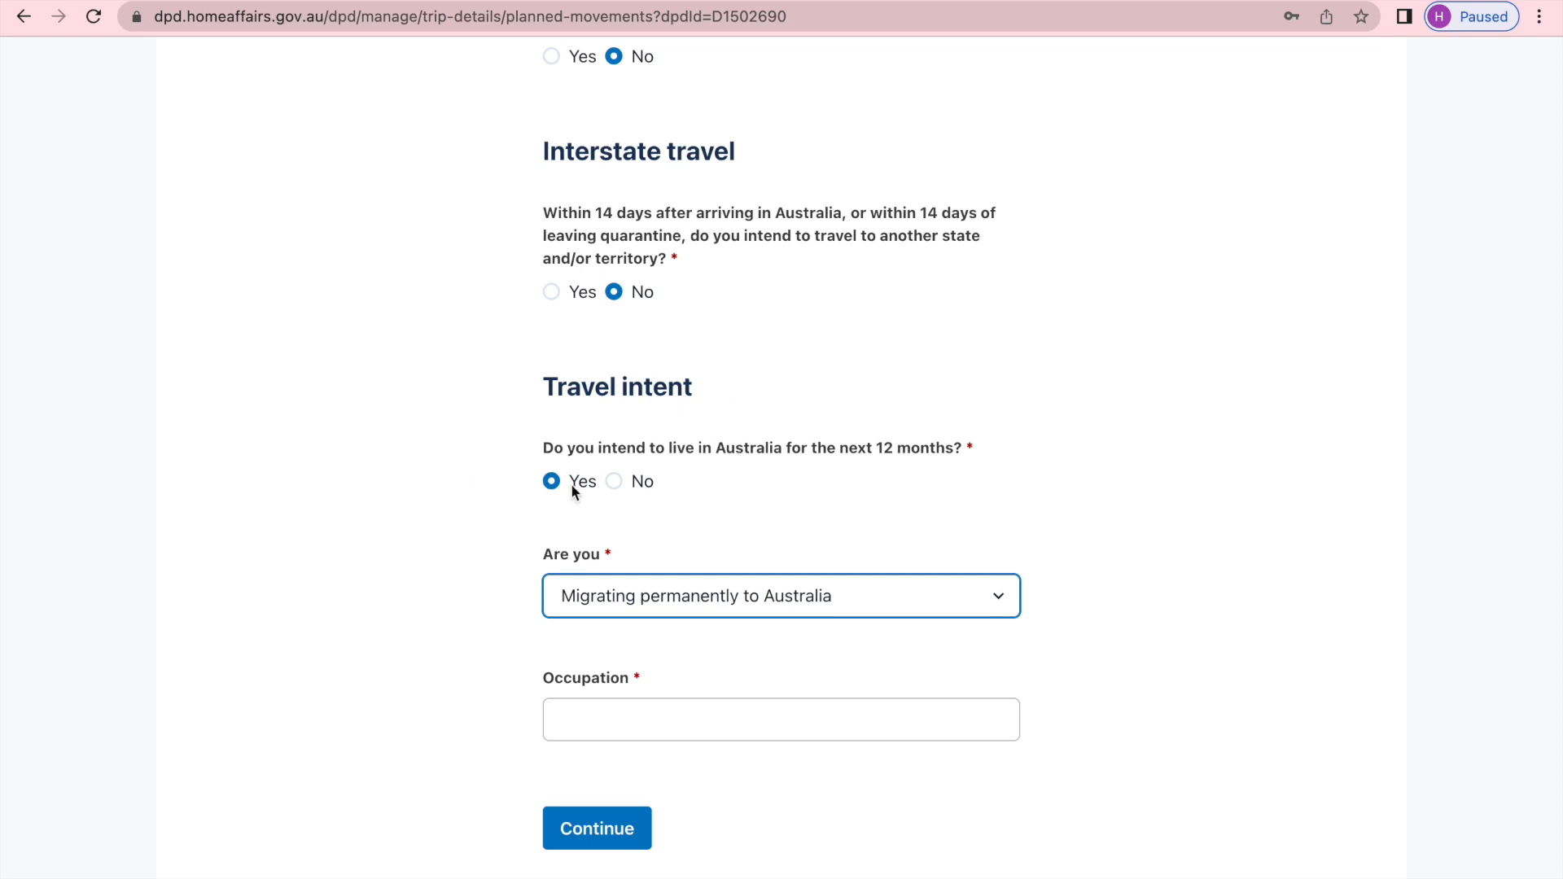
# Step: Choose Migrating permanently to Australia as the traveller type and leave the occupation blank
pyautogui.click(1004, 612)
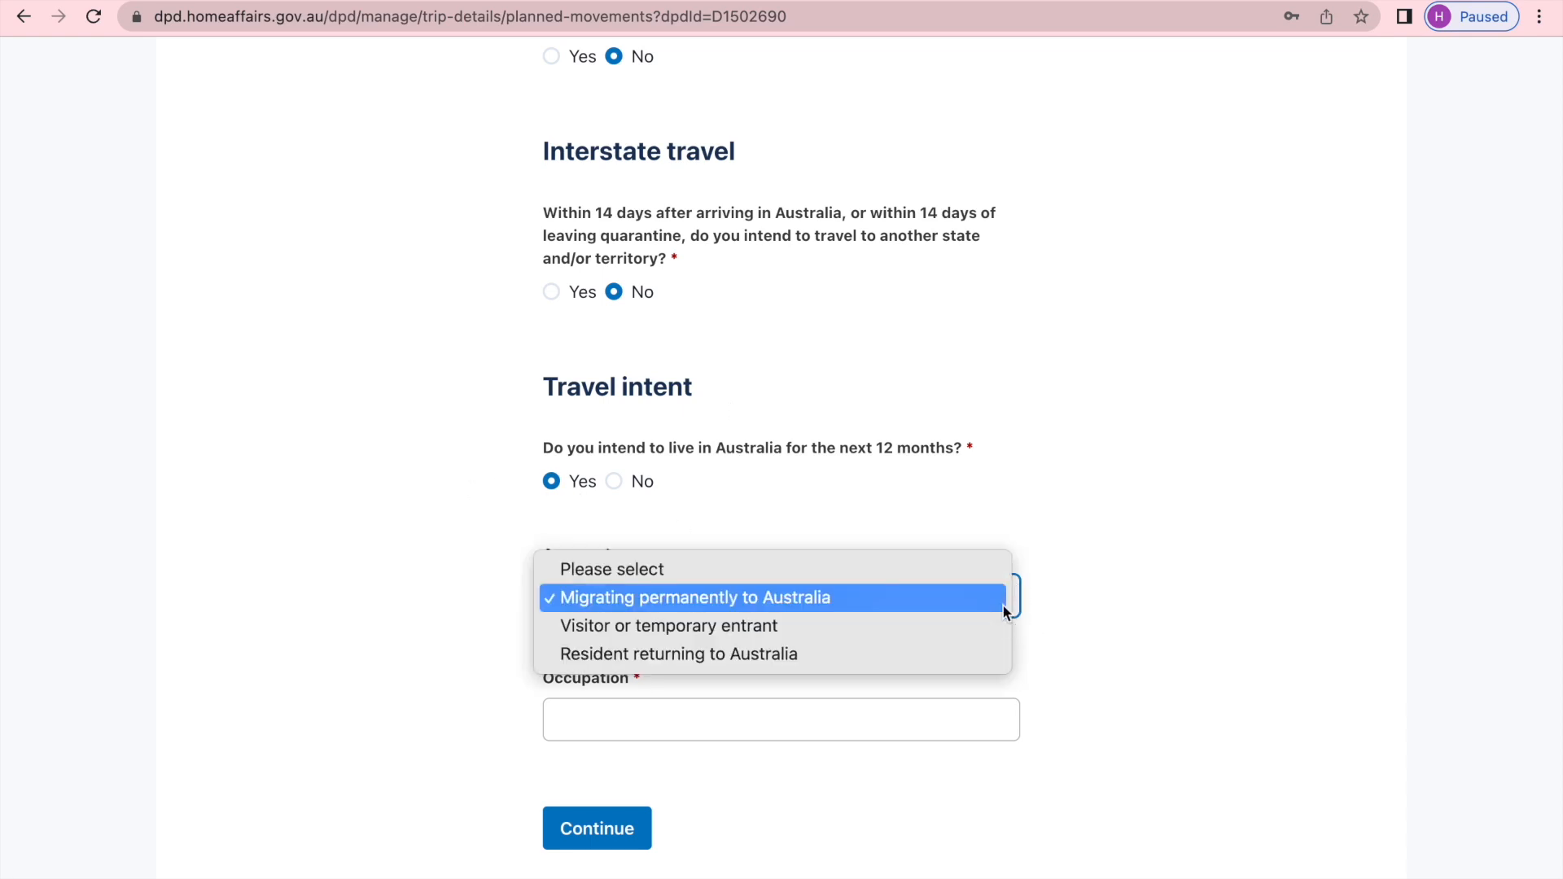
pyautogui.click(830, 600)
pyautogui.click(656, 718)
pyautogui.click(1102, 760)
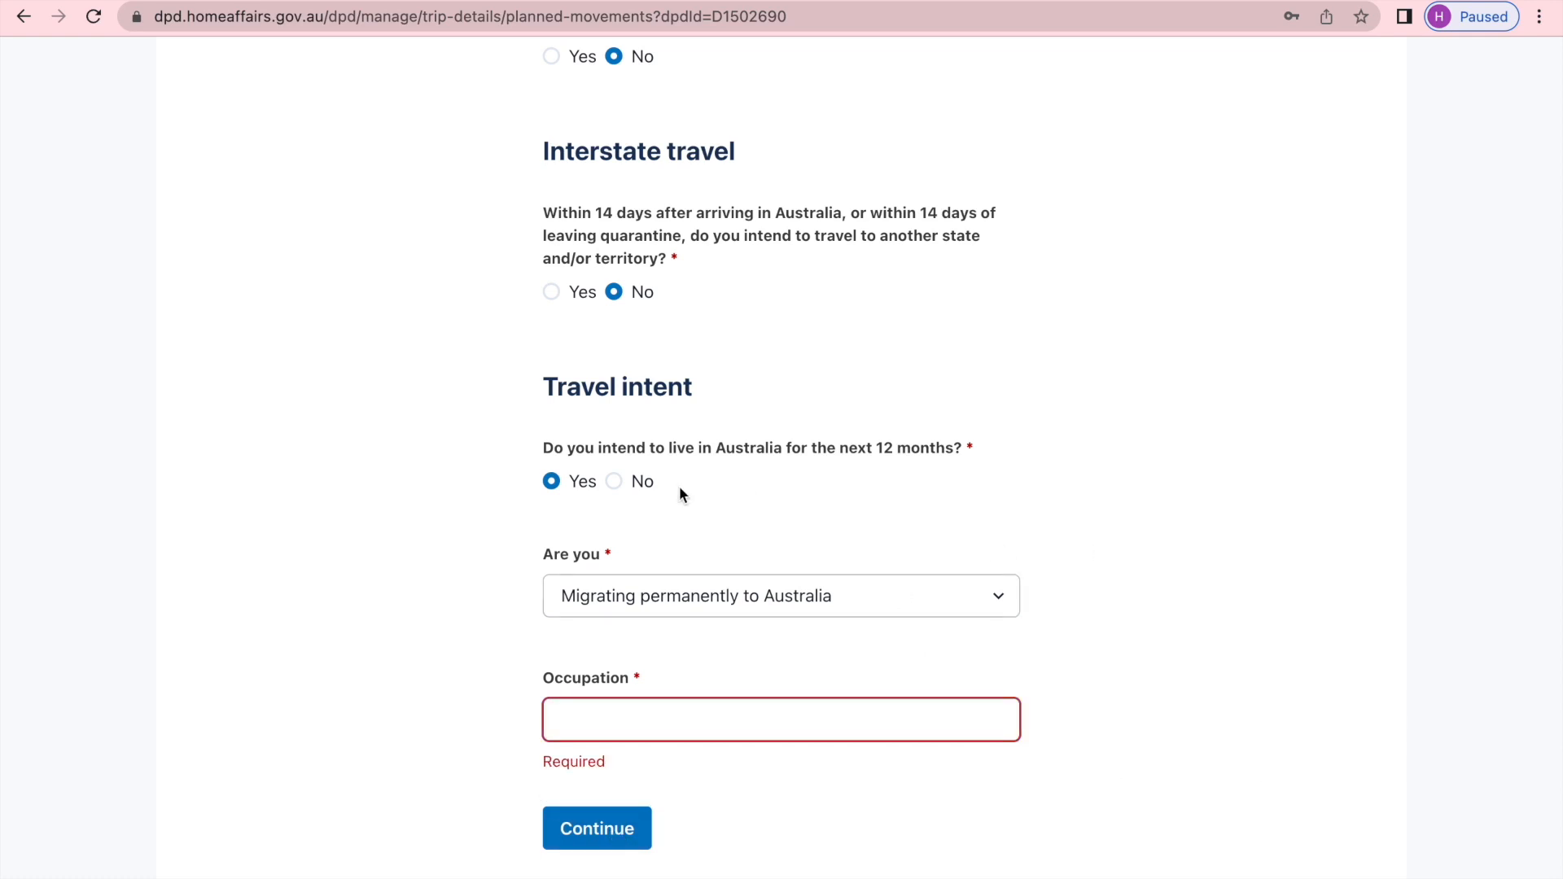
# Step: Change the traveller type to Visitor or temporary entrant and view the length-of-stay units without choosing one
pyautogui.click(996, 596)
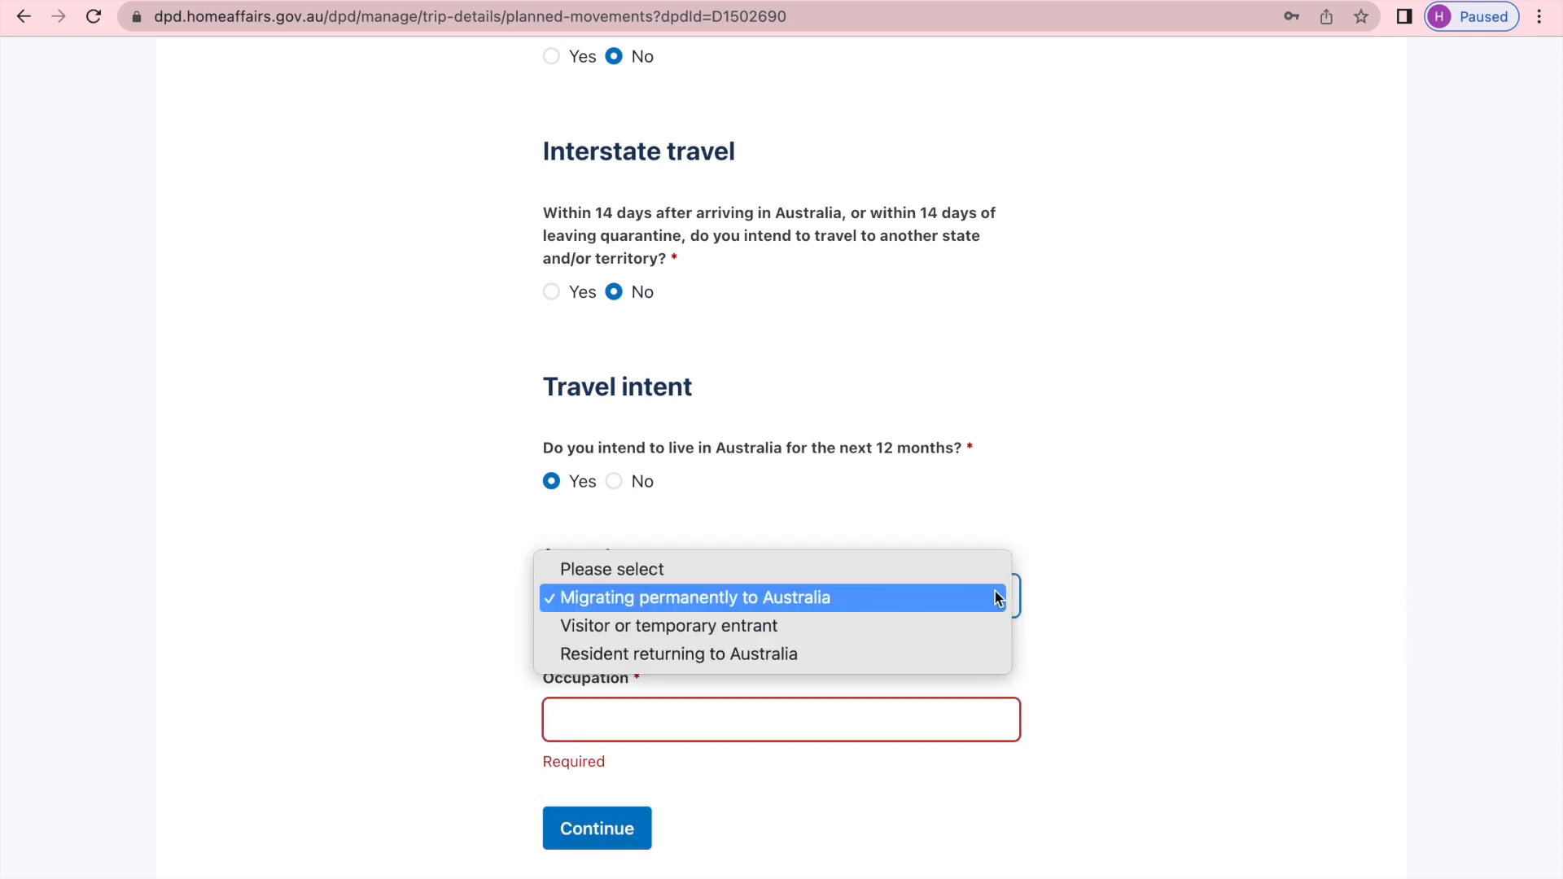
pyautogui.click(898, 623)
pyautogui.scroll(-5, 1137, 672)
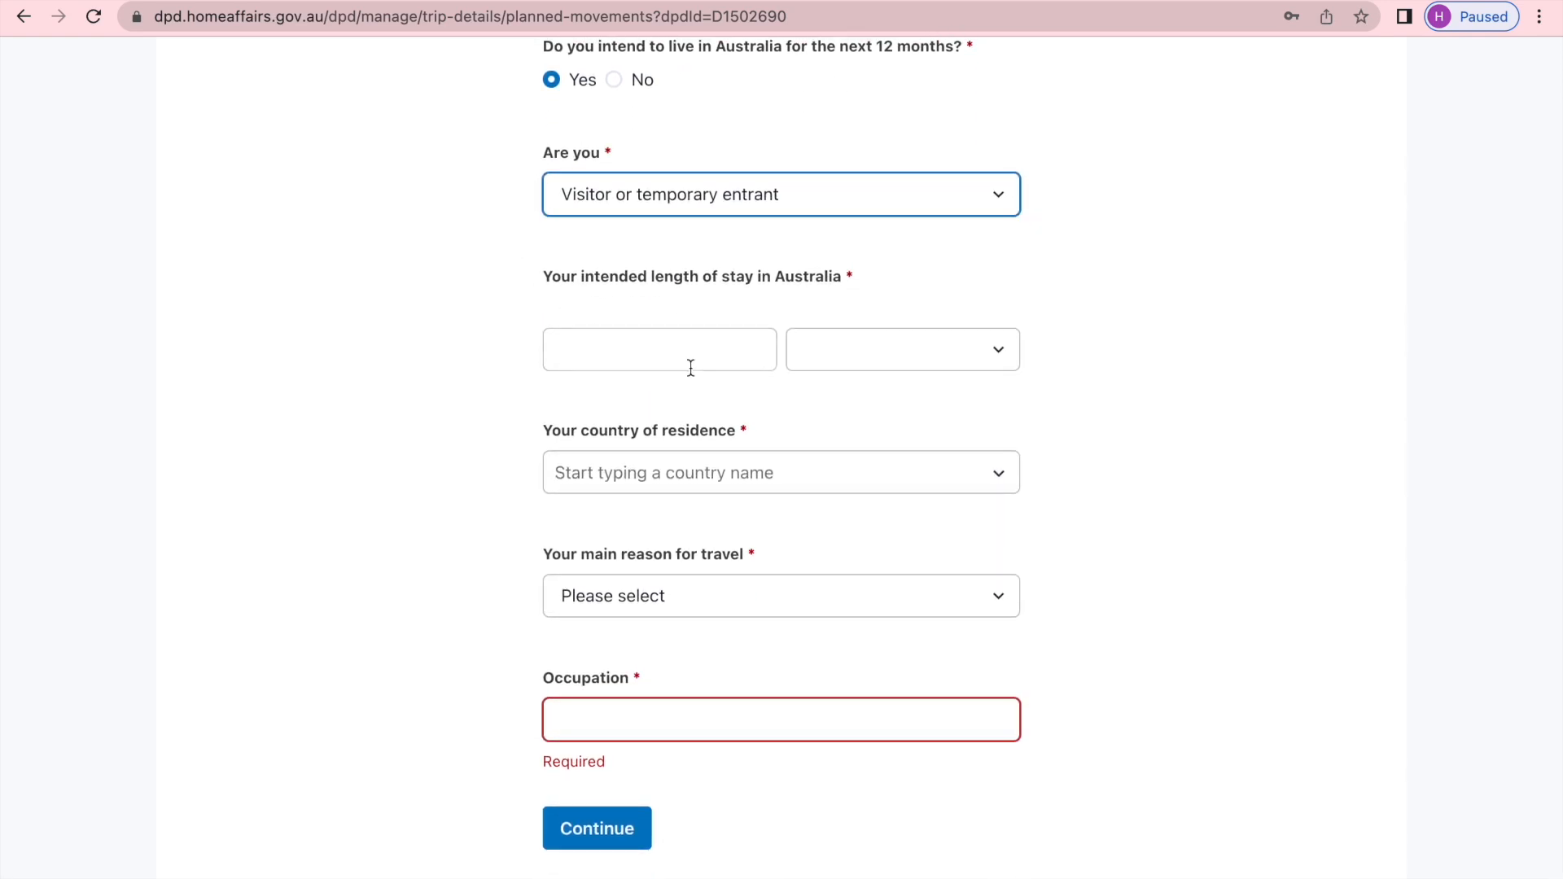
pyautogui.click(991, 354)
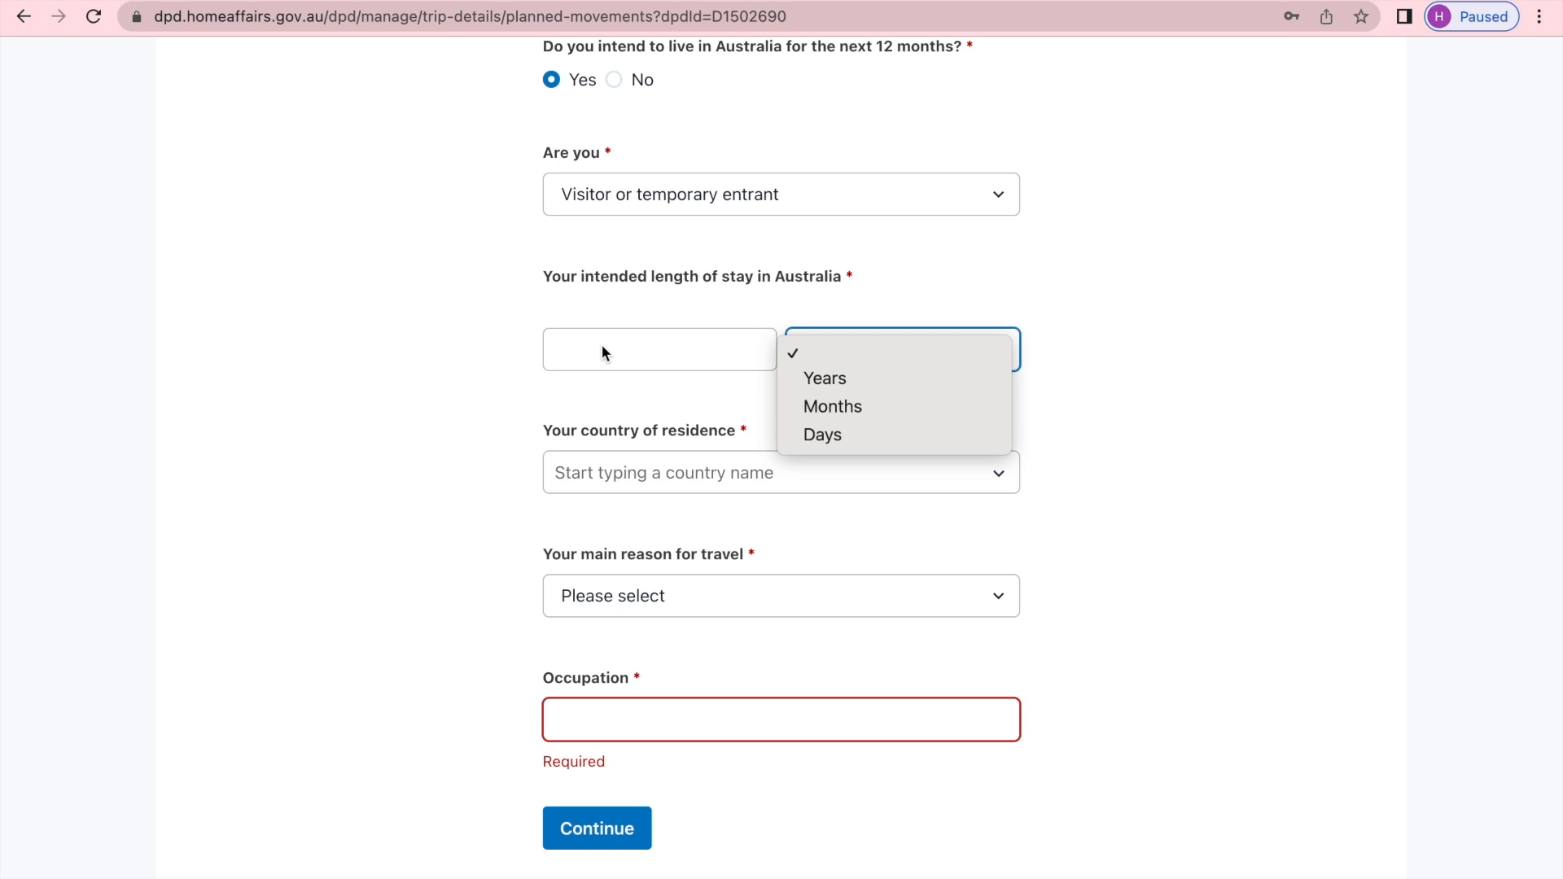
pyautogui.click(1147, 516)
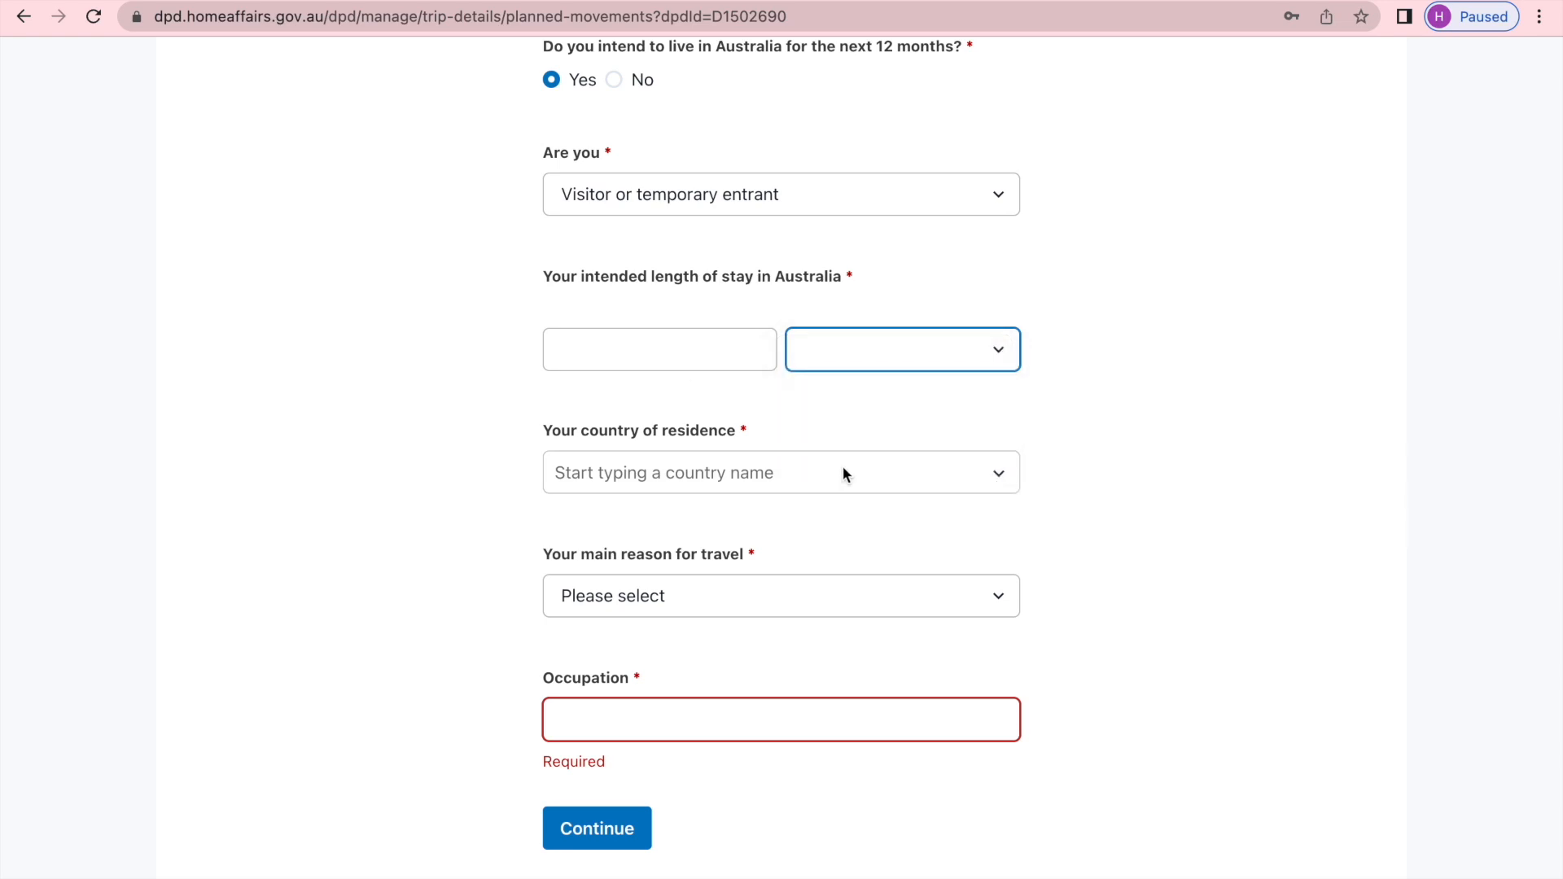
# Step: Set the main reason for travel to Other and the traveller type to Resident returning to Australia
pyautogui.click(993, 601)
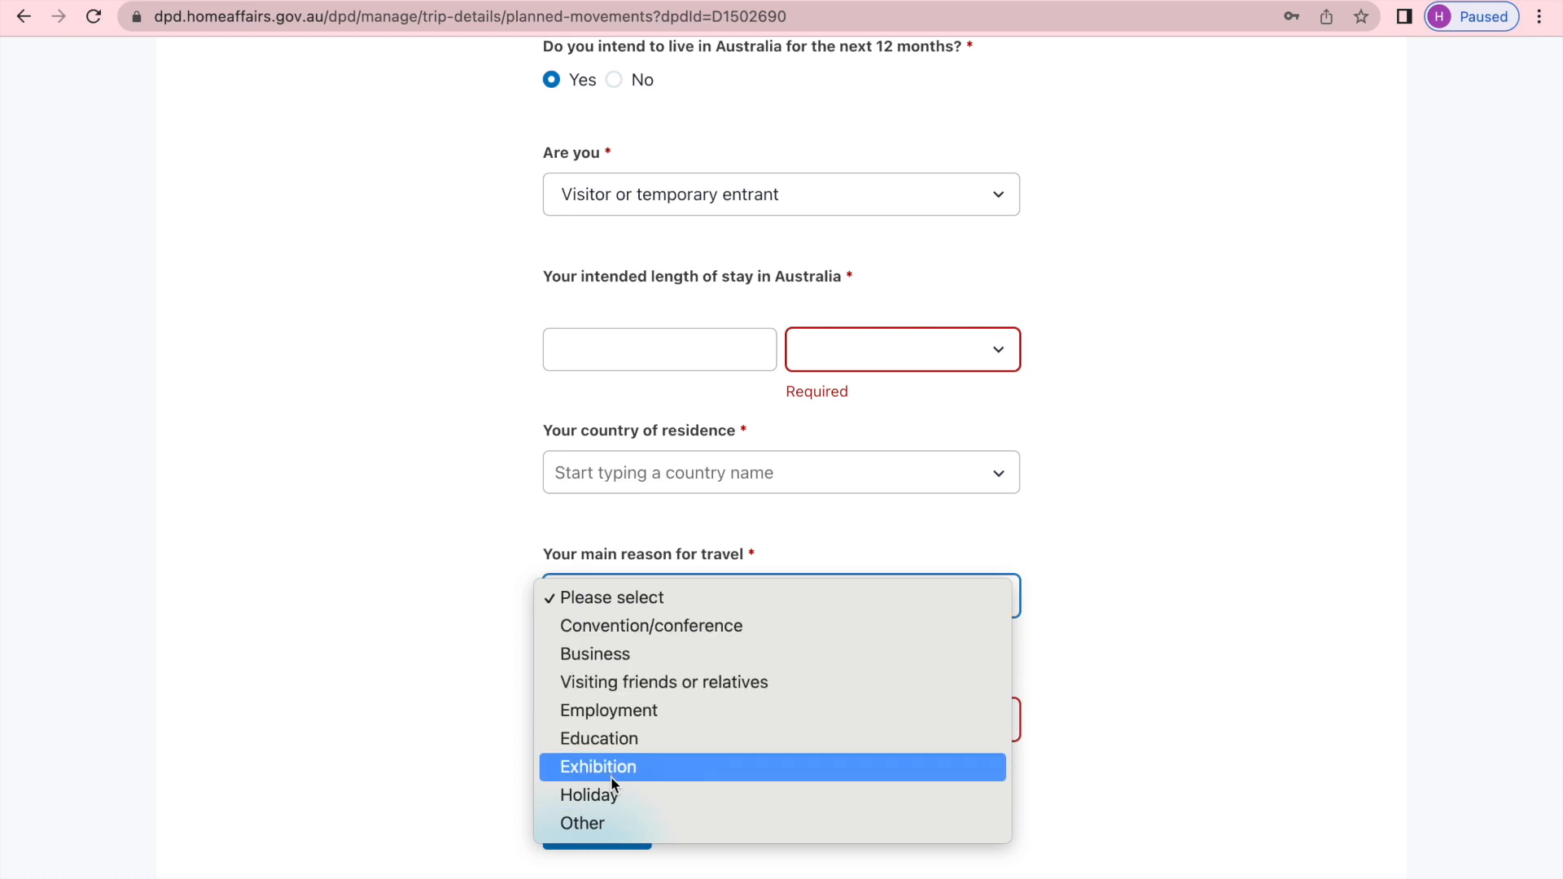
pyautogui.click(625, 830)
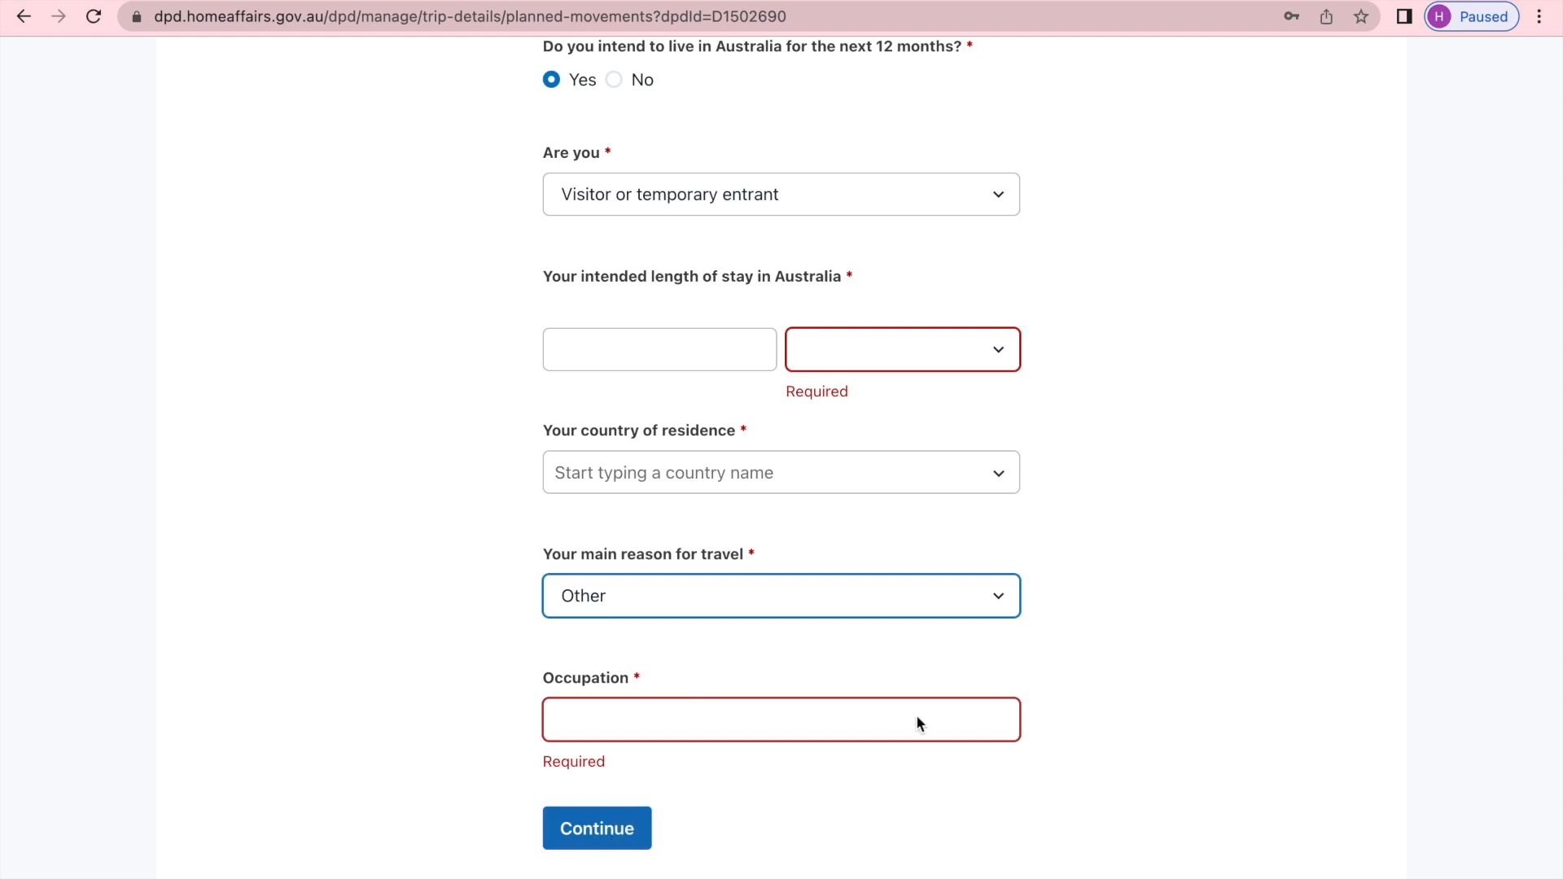
pyautogui.click(982, 210)
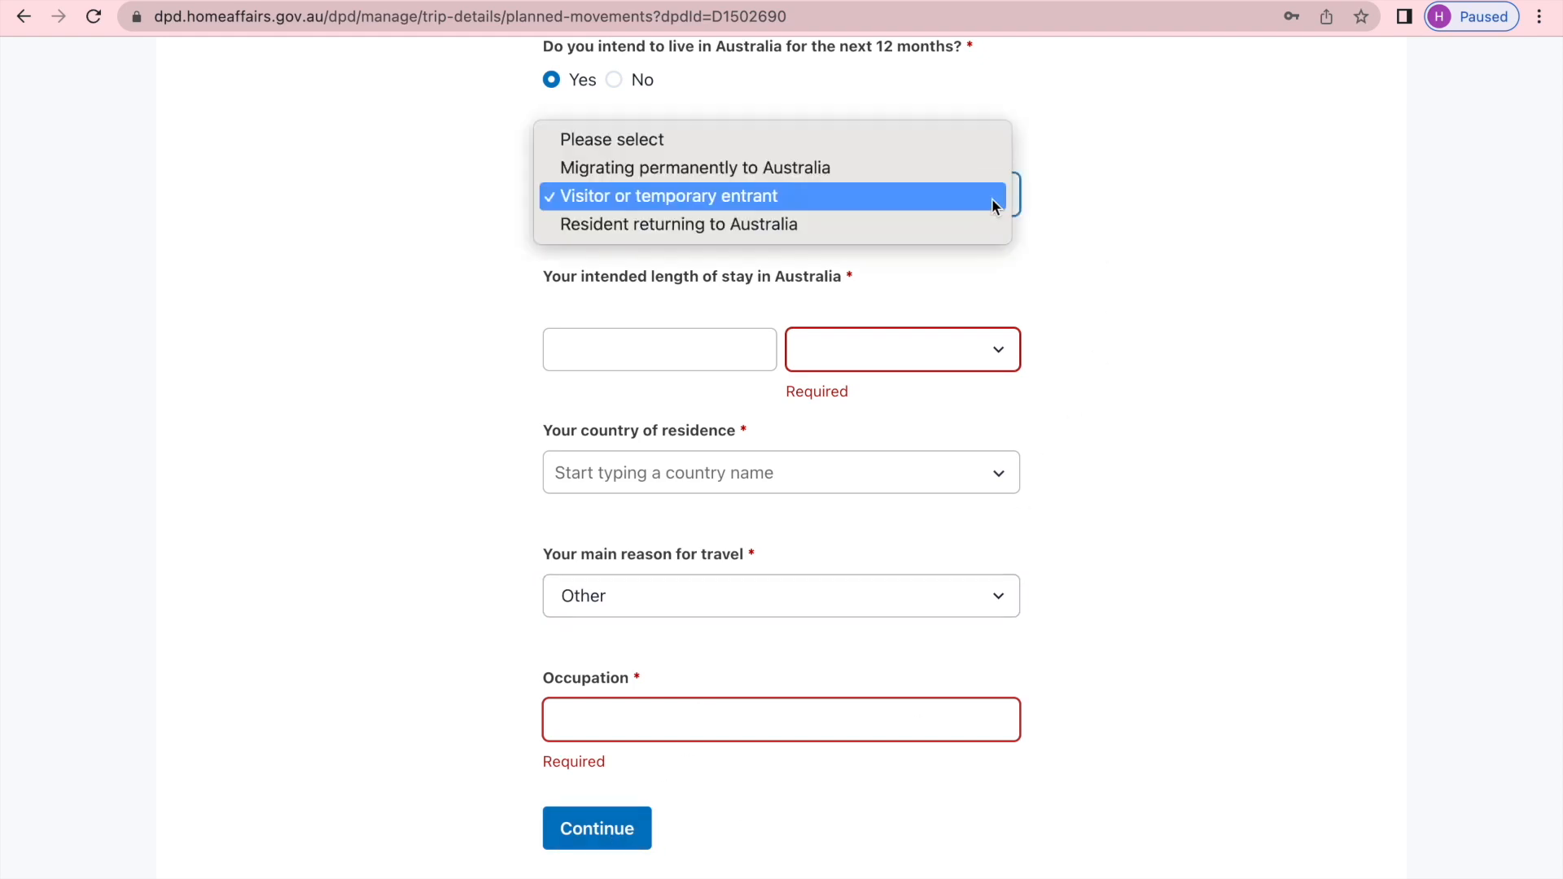
pyautogui.click(961, 225)
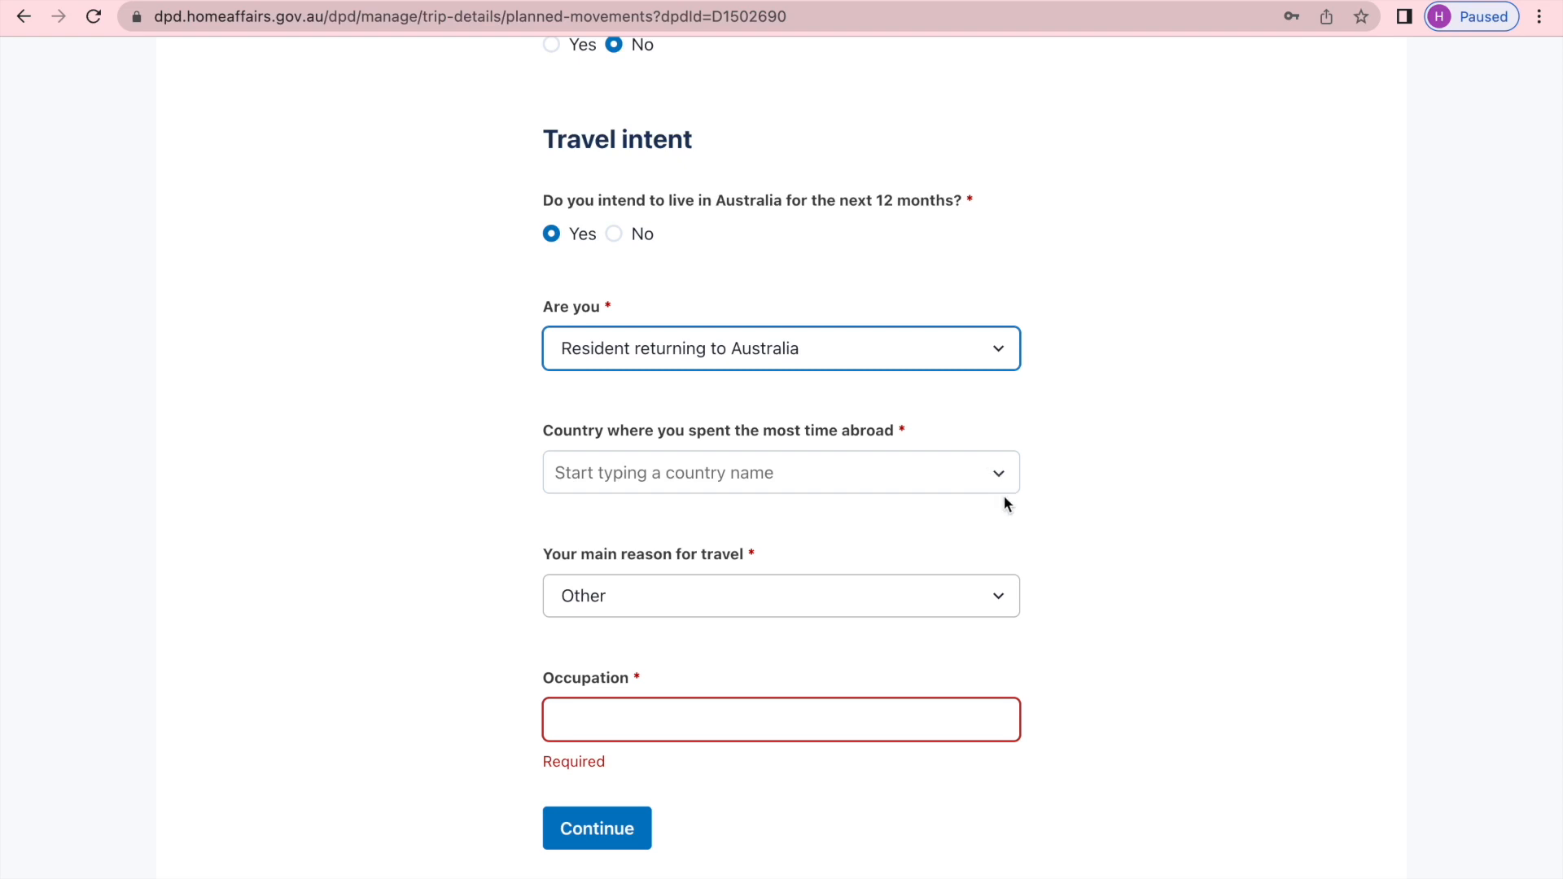
pyautogui.click(999, 600)
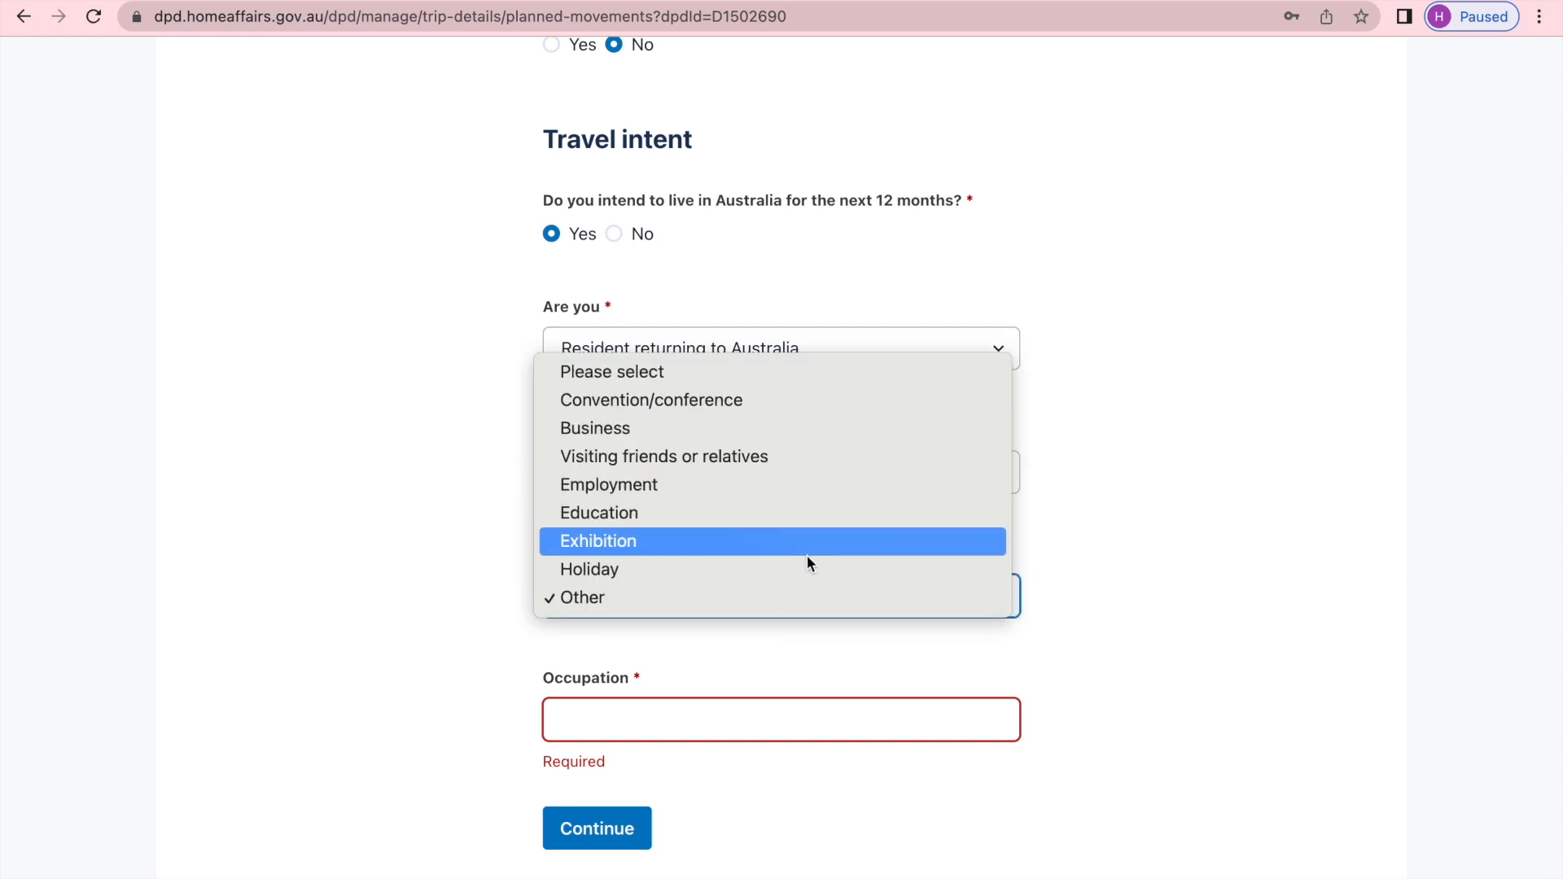
pyautogui.click(1082, 602)
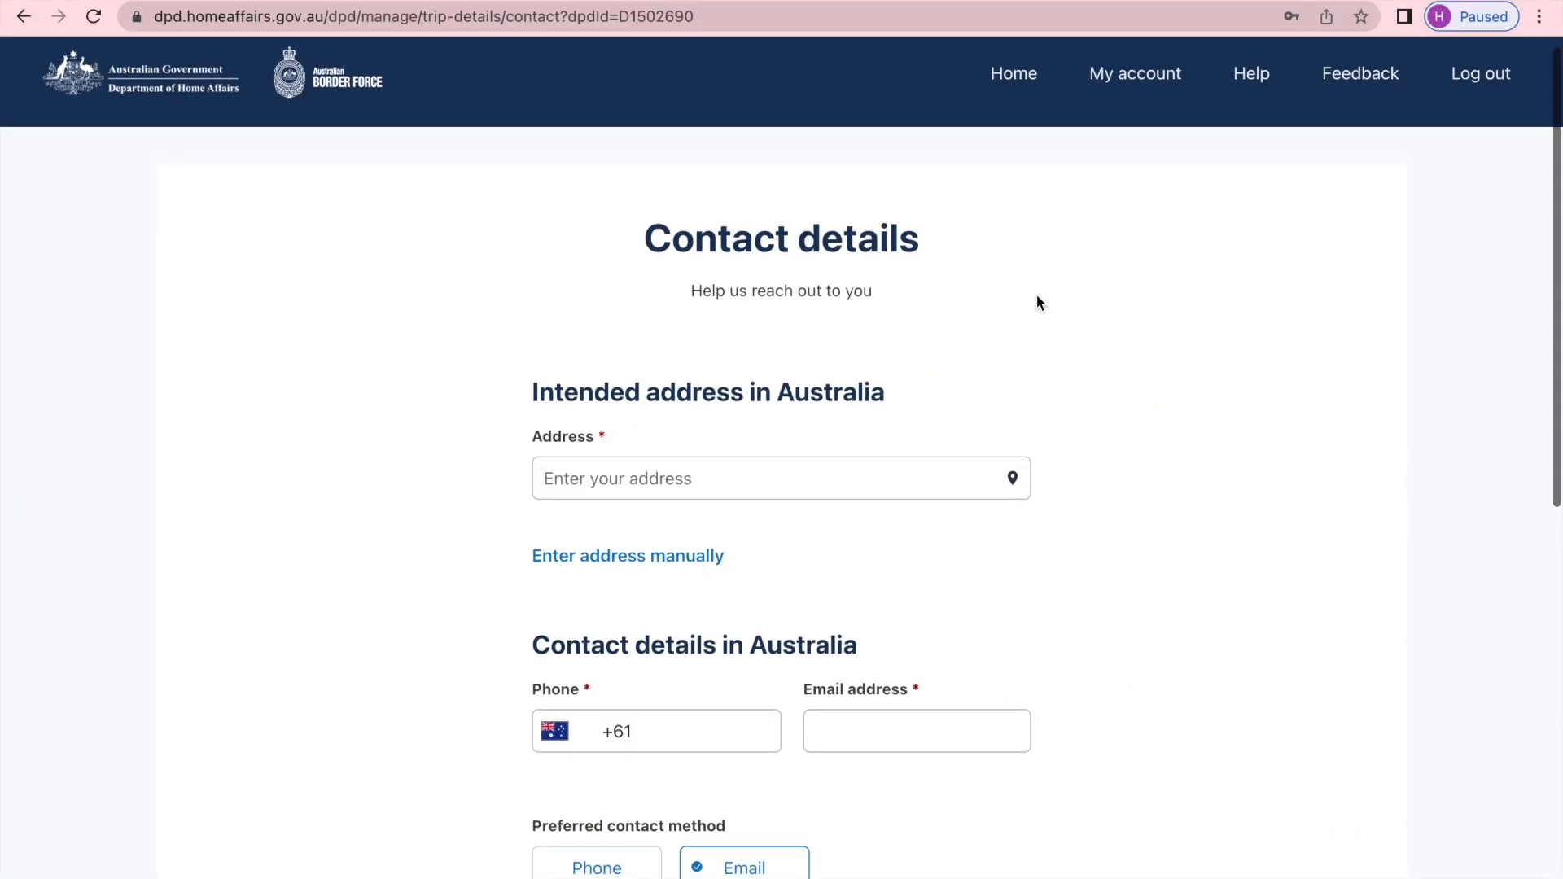
# Step: Review the Contact details page, covering the Australian address, phone, email, preferred contact method and emergency contact fields
pyautogui.scroll(-2, 1036, 301)
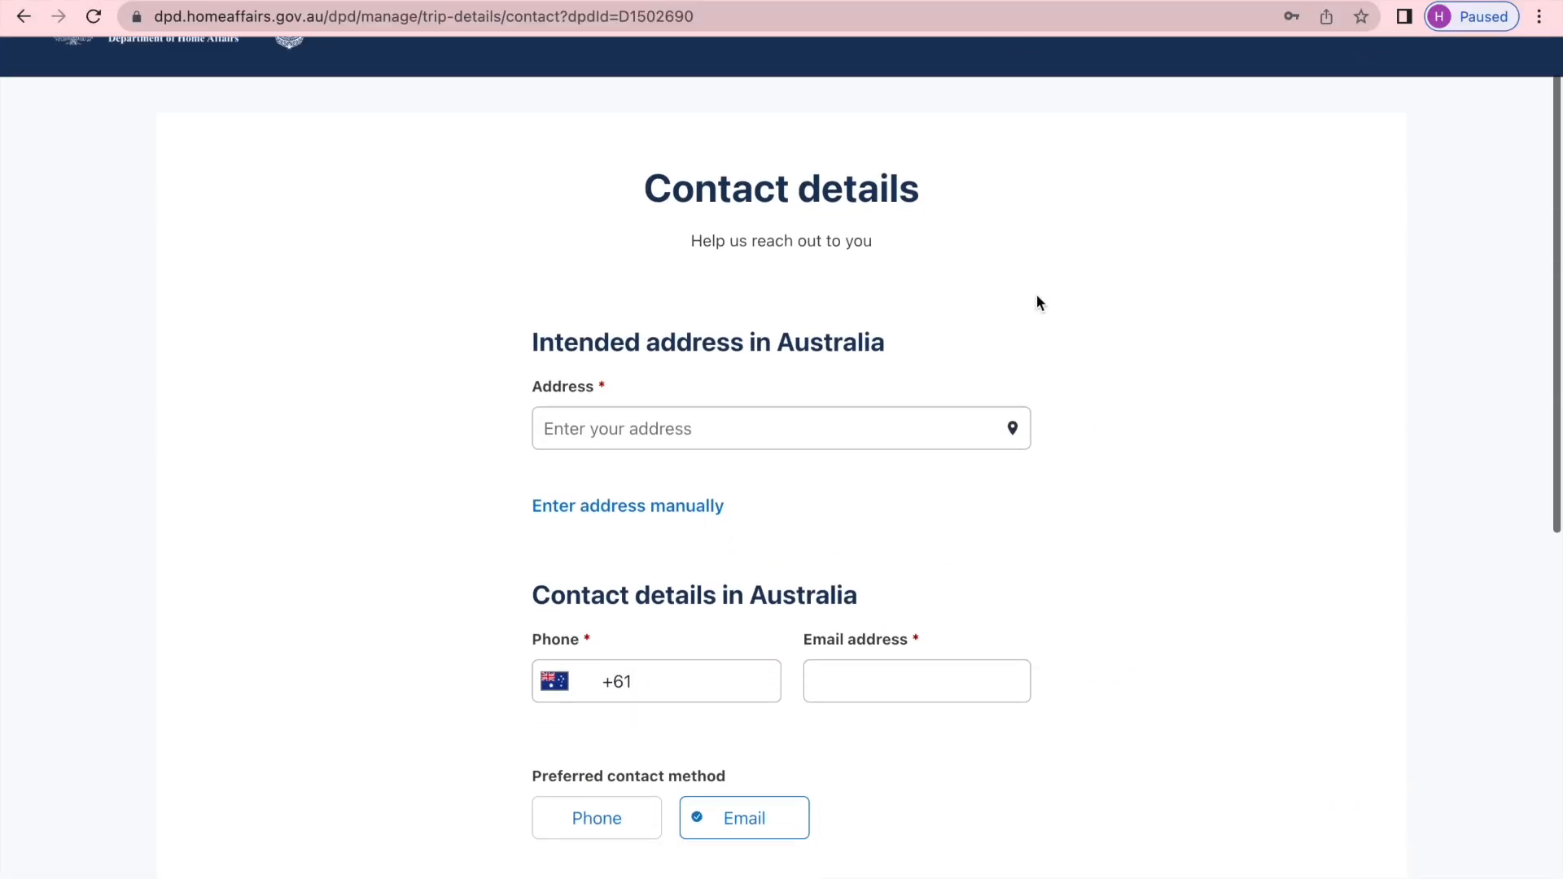
pyautogui.scroll(-2, 1036, 301)
pyautogui.scroll(1, 1037, 300)
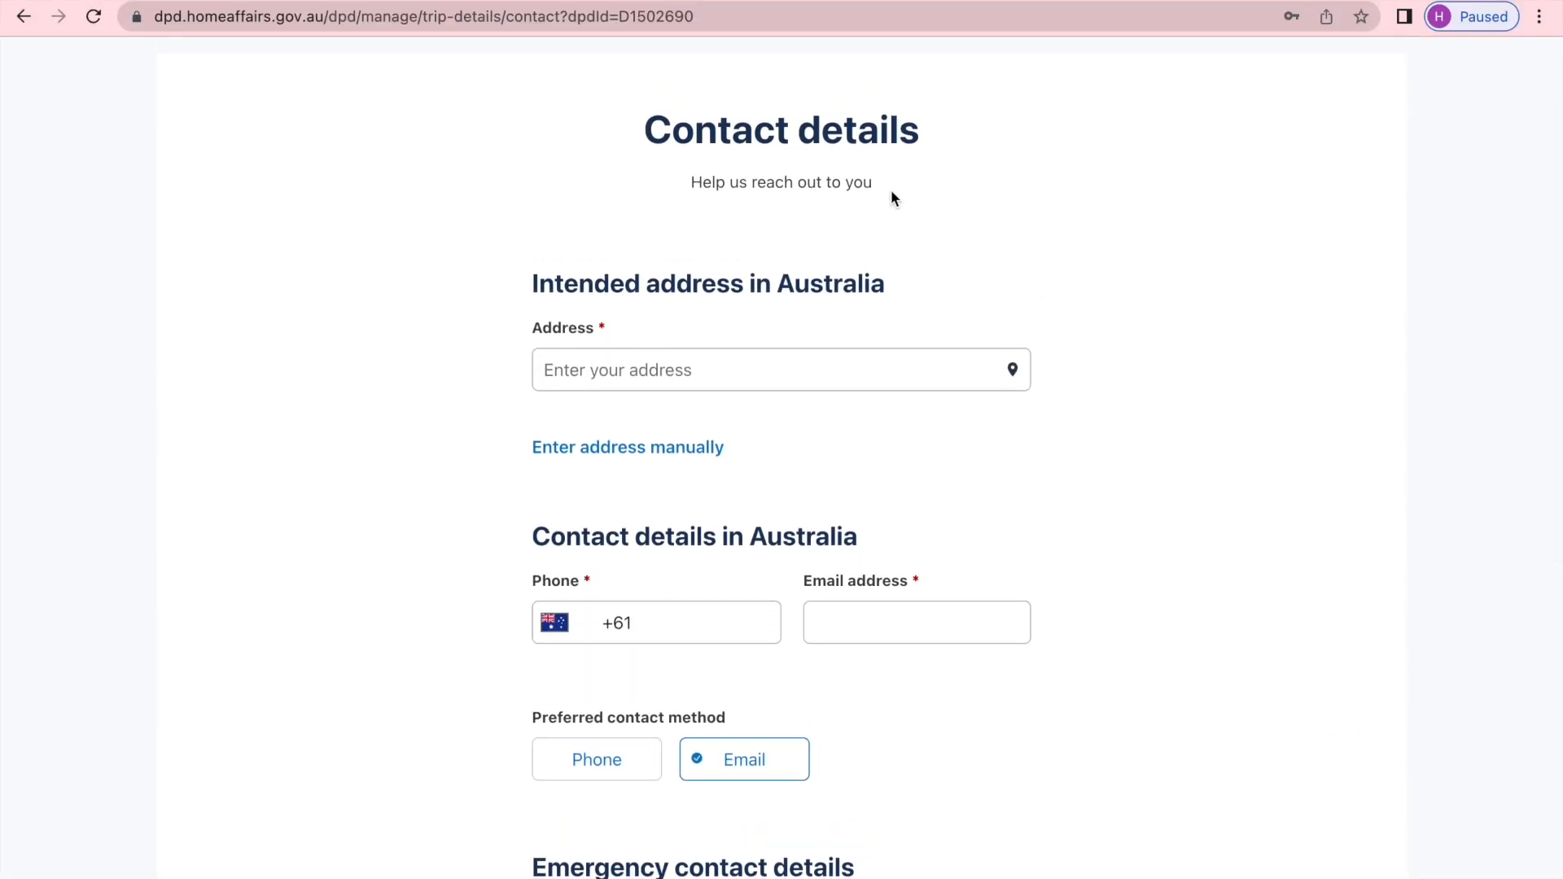
pyautogui.scroll(-4, 1153, 428)
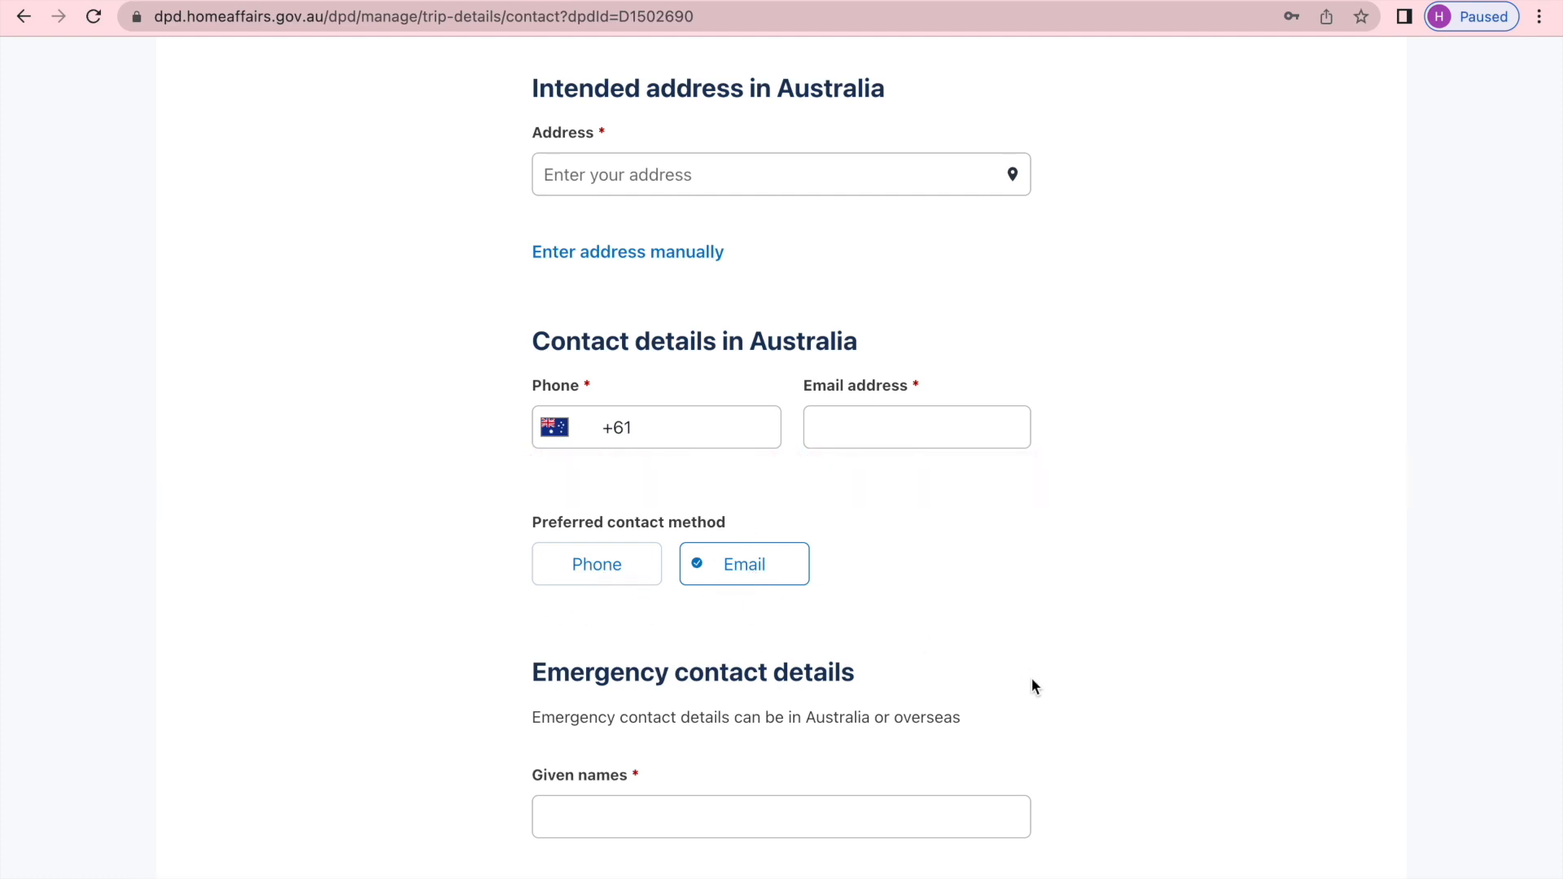
pyautogui.scroll(-6, 1032, 686)
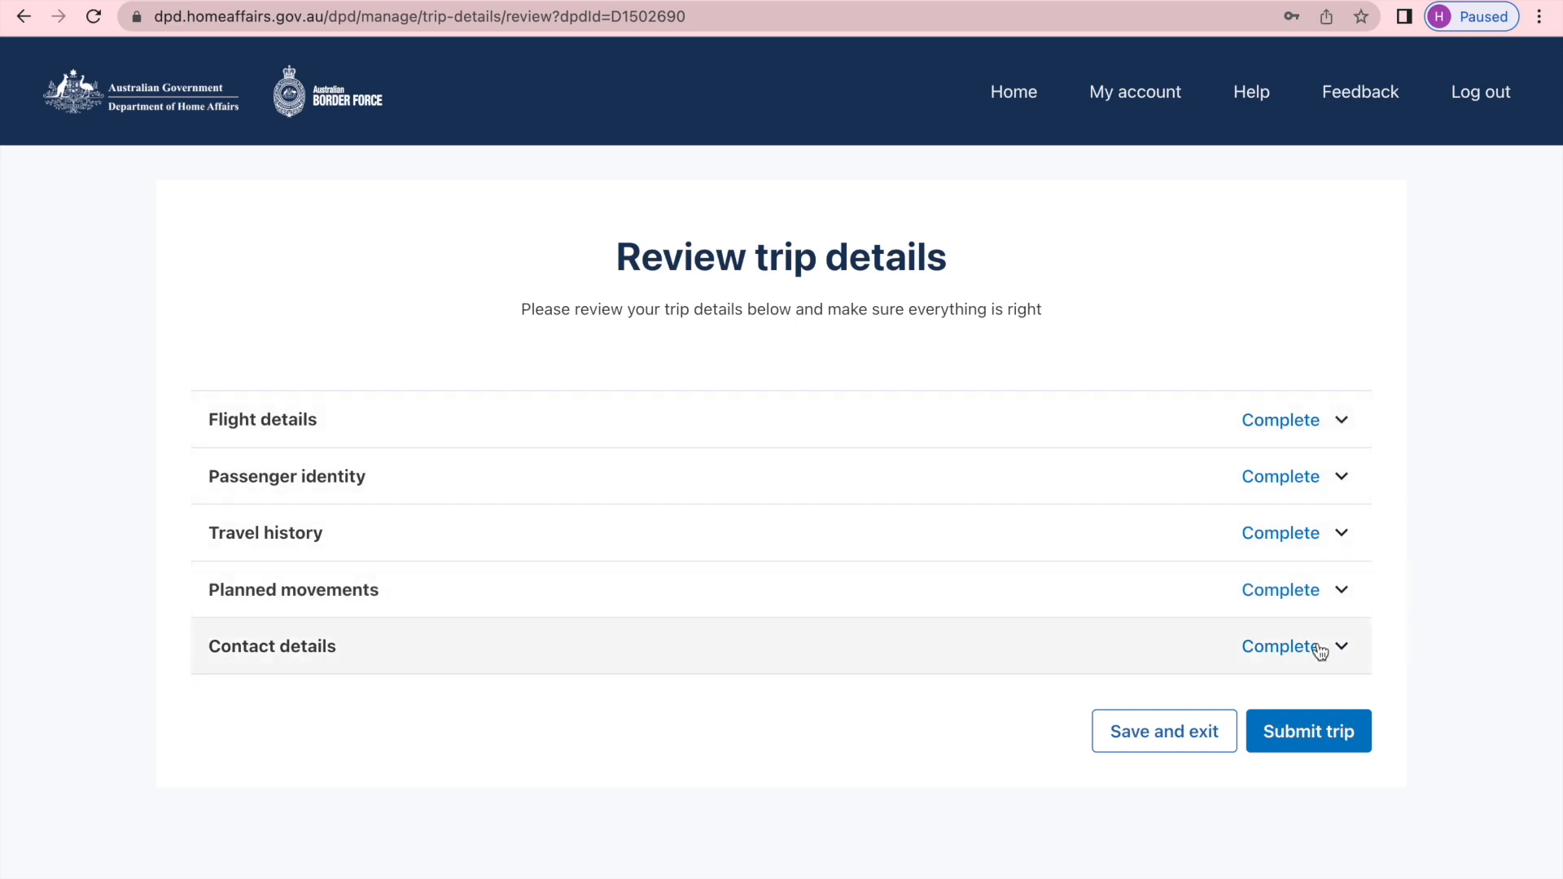
# Step: Submit the completed trip details and confirm the submission
pyautogui.click(1306, 746)
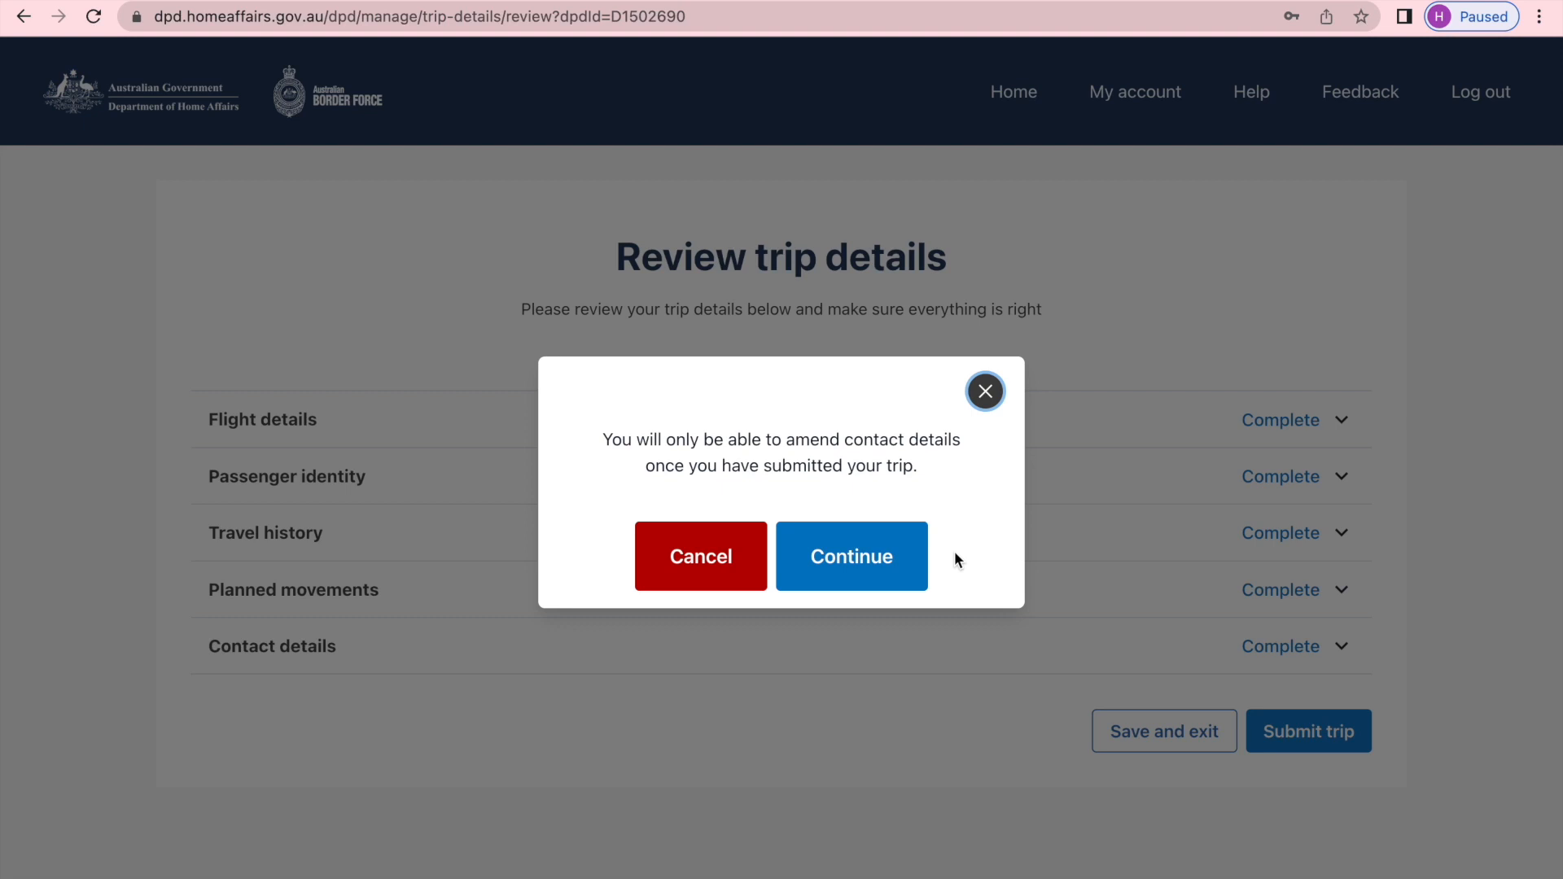
pyautogui.click(846, 556)
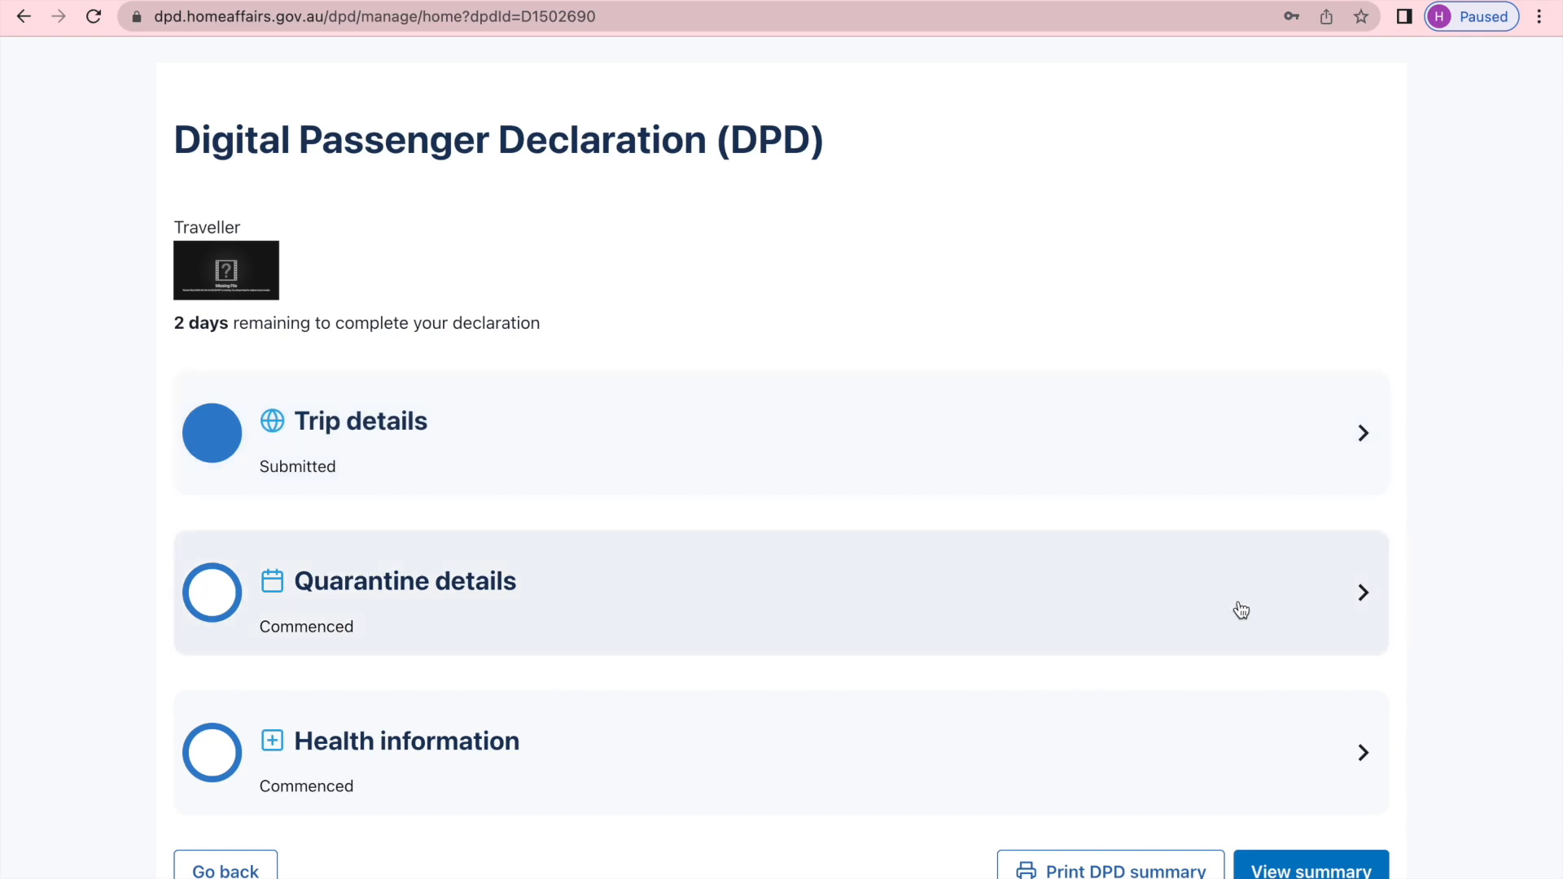
# Step: Open the Quarantine details section and select Government-managed quarantine (state/territory hotel quarantine)
pyautogui.click(1194, 595)
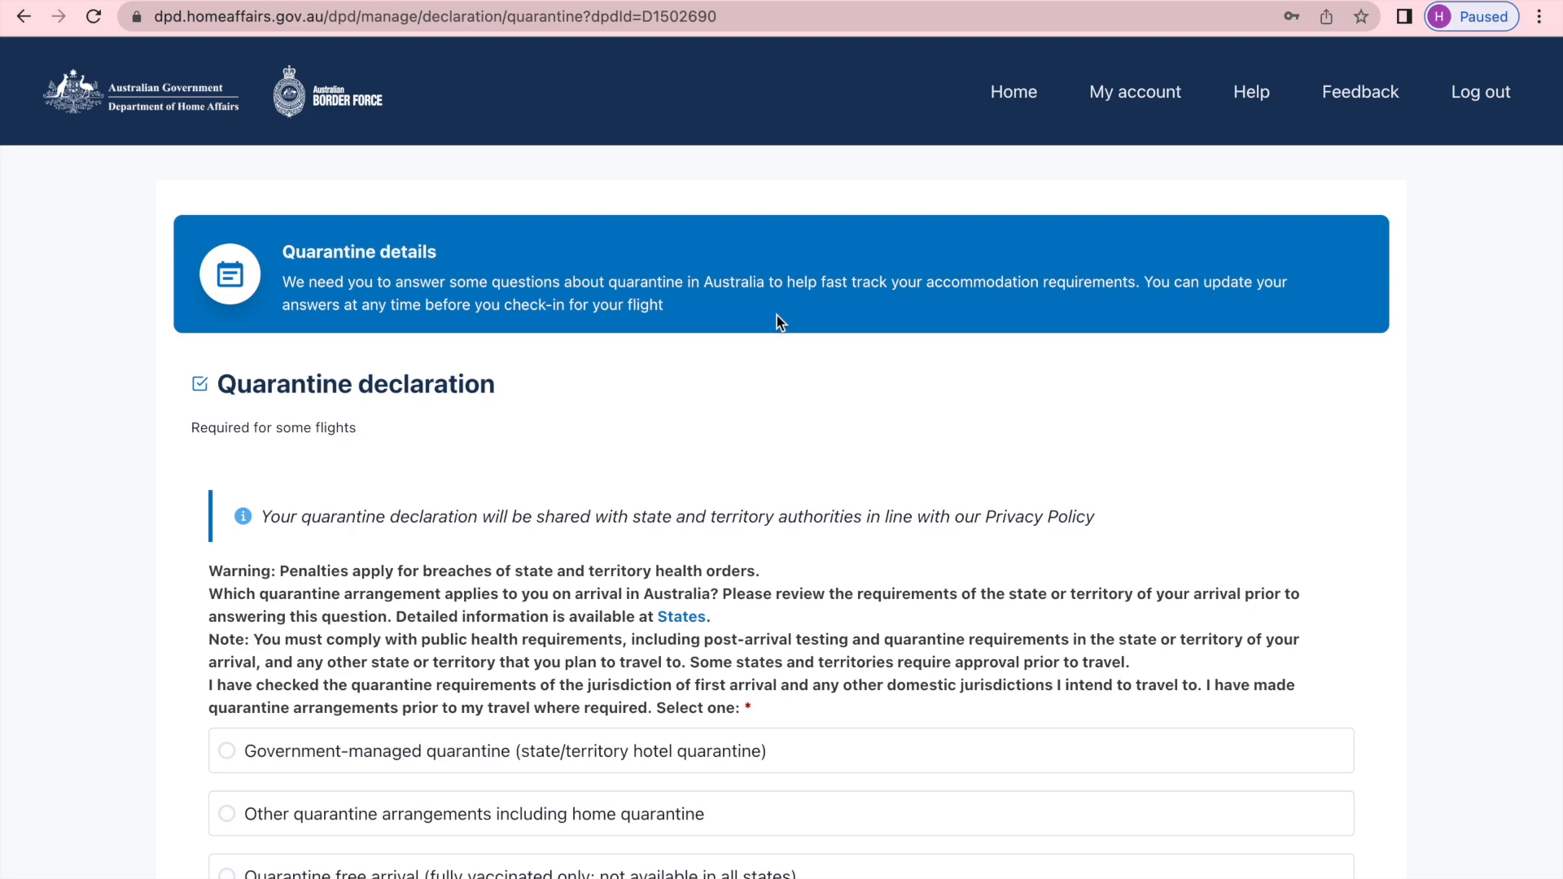
pyautogui.scroll(-2, 801, 412)
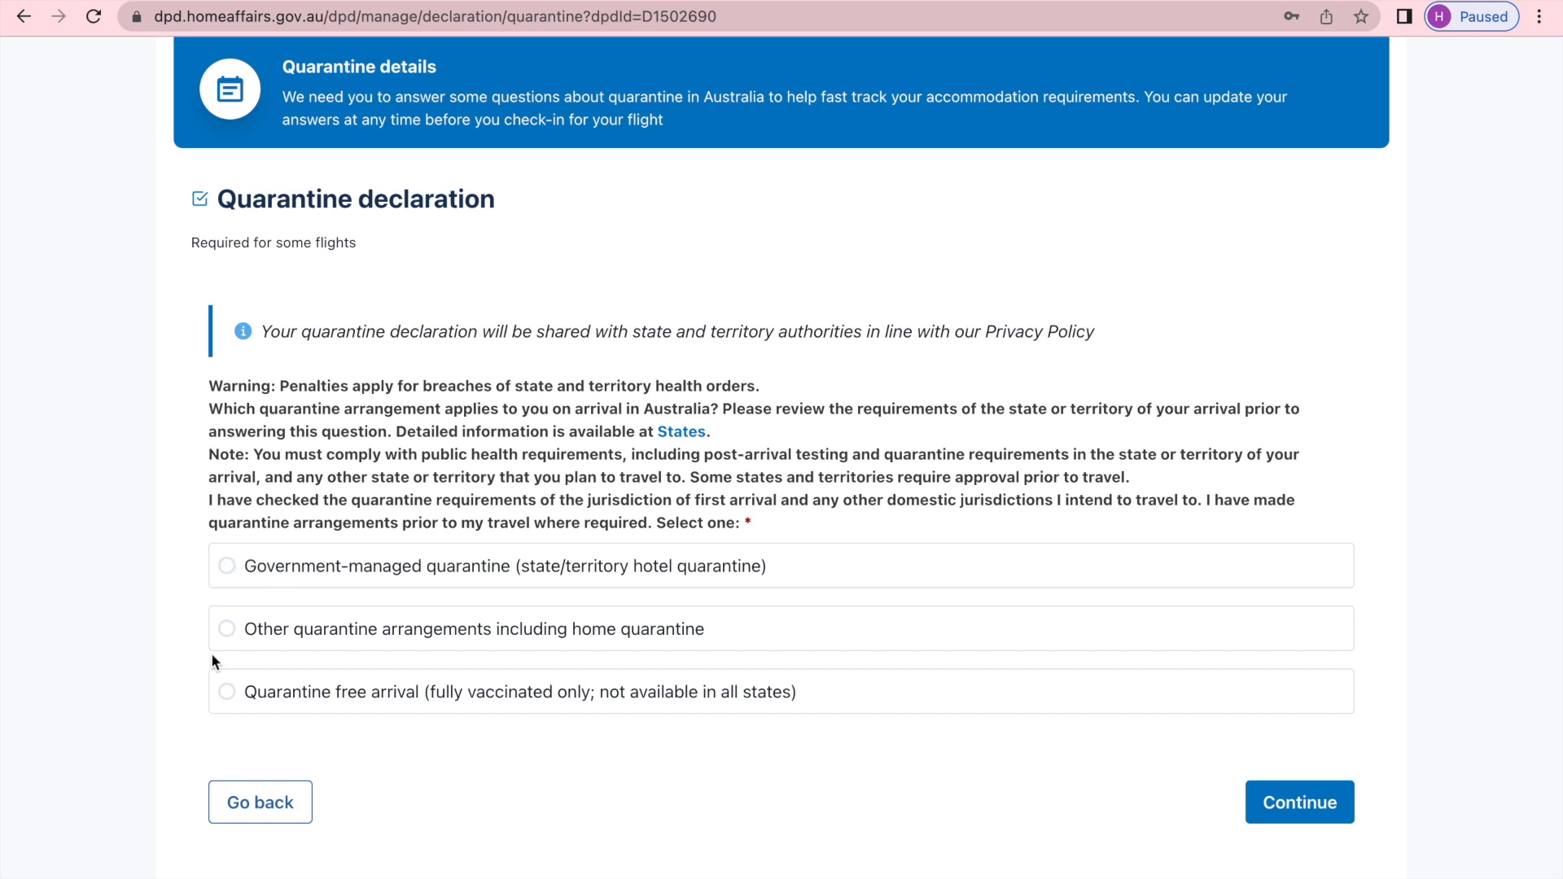
pyautogui.click(227, 567)
pyautogui.scroll(-2, 896, 769)
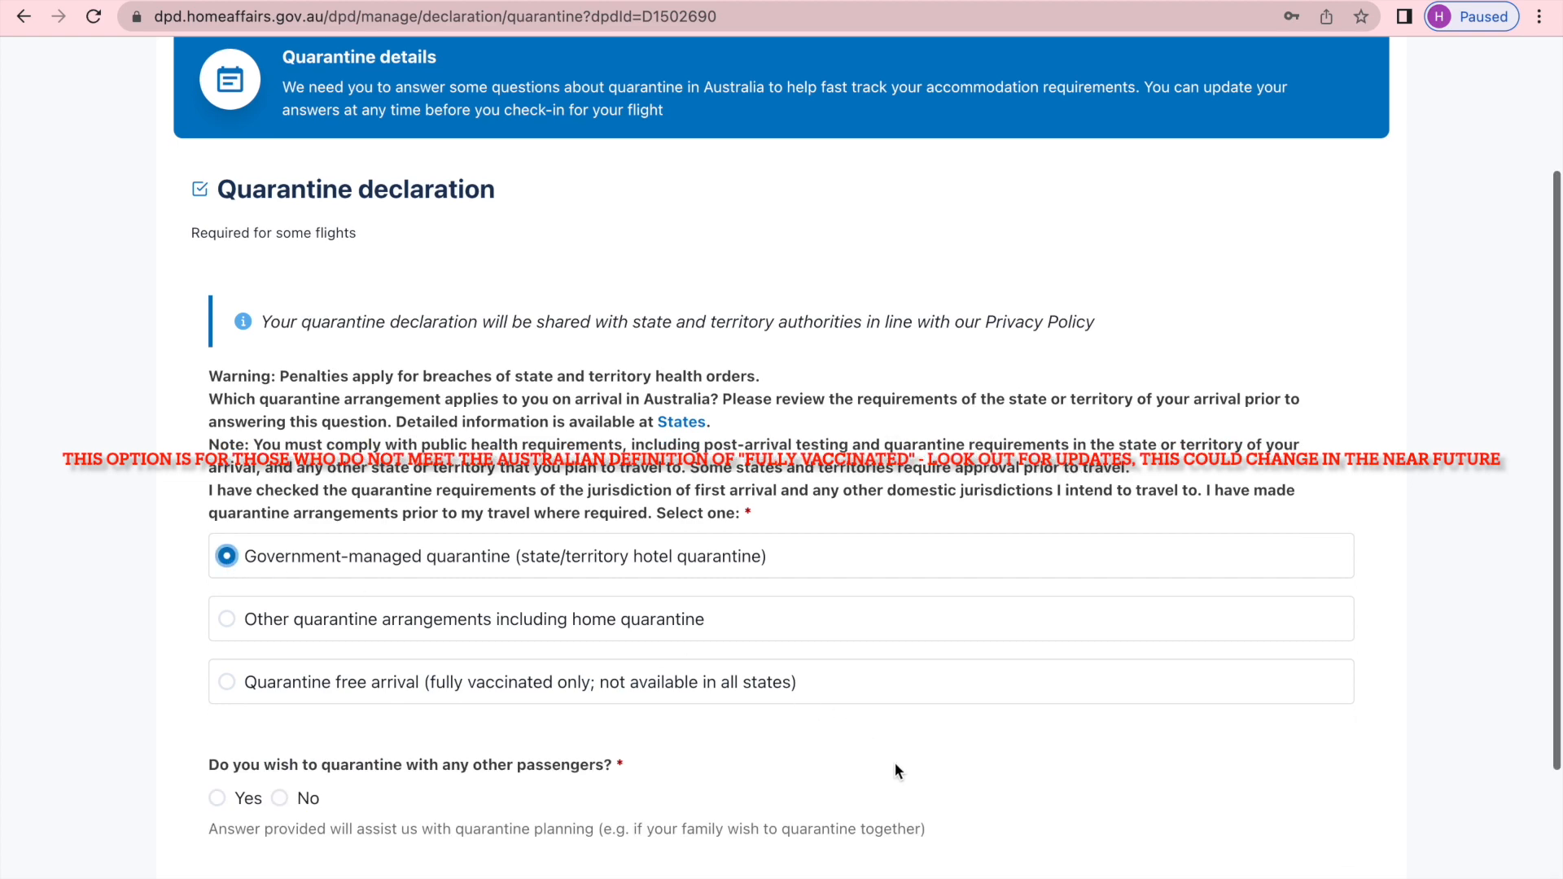
# Step: Answer Yes to quarantining with other passengers and to requiring medical or other assistance, and review the follow-up health questions
pyautogui.scroll(-4, 896, 770)
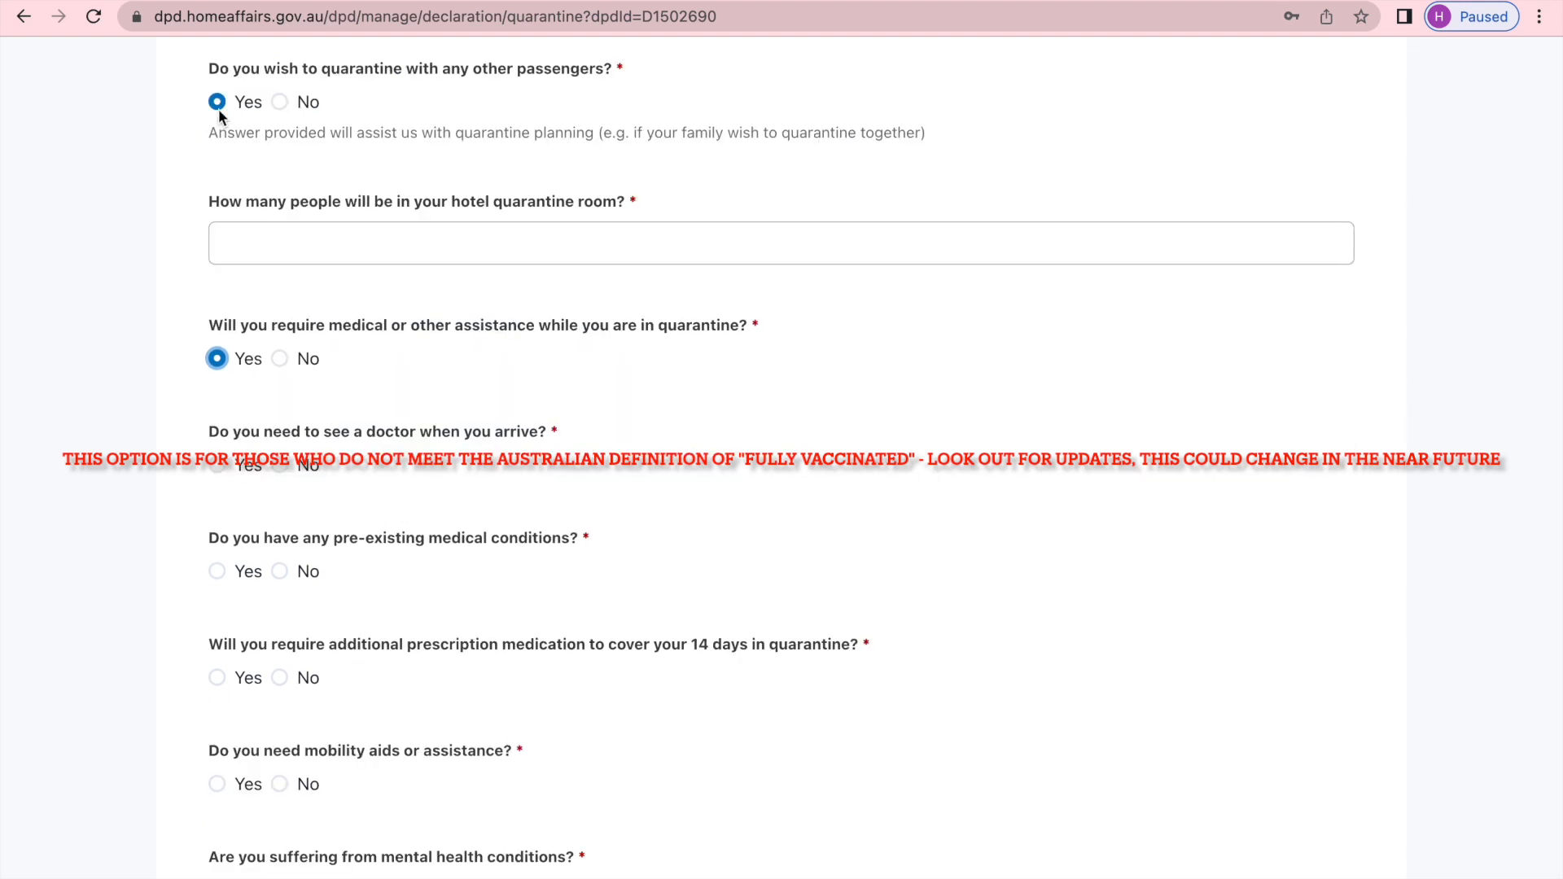
pyautogui.click(218, 104)
pyautogui.click(257, 239)
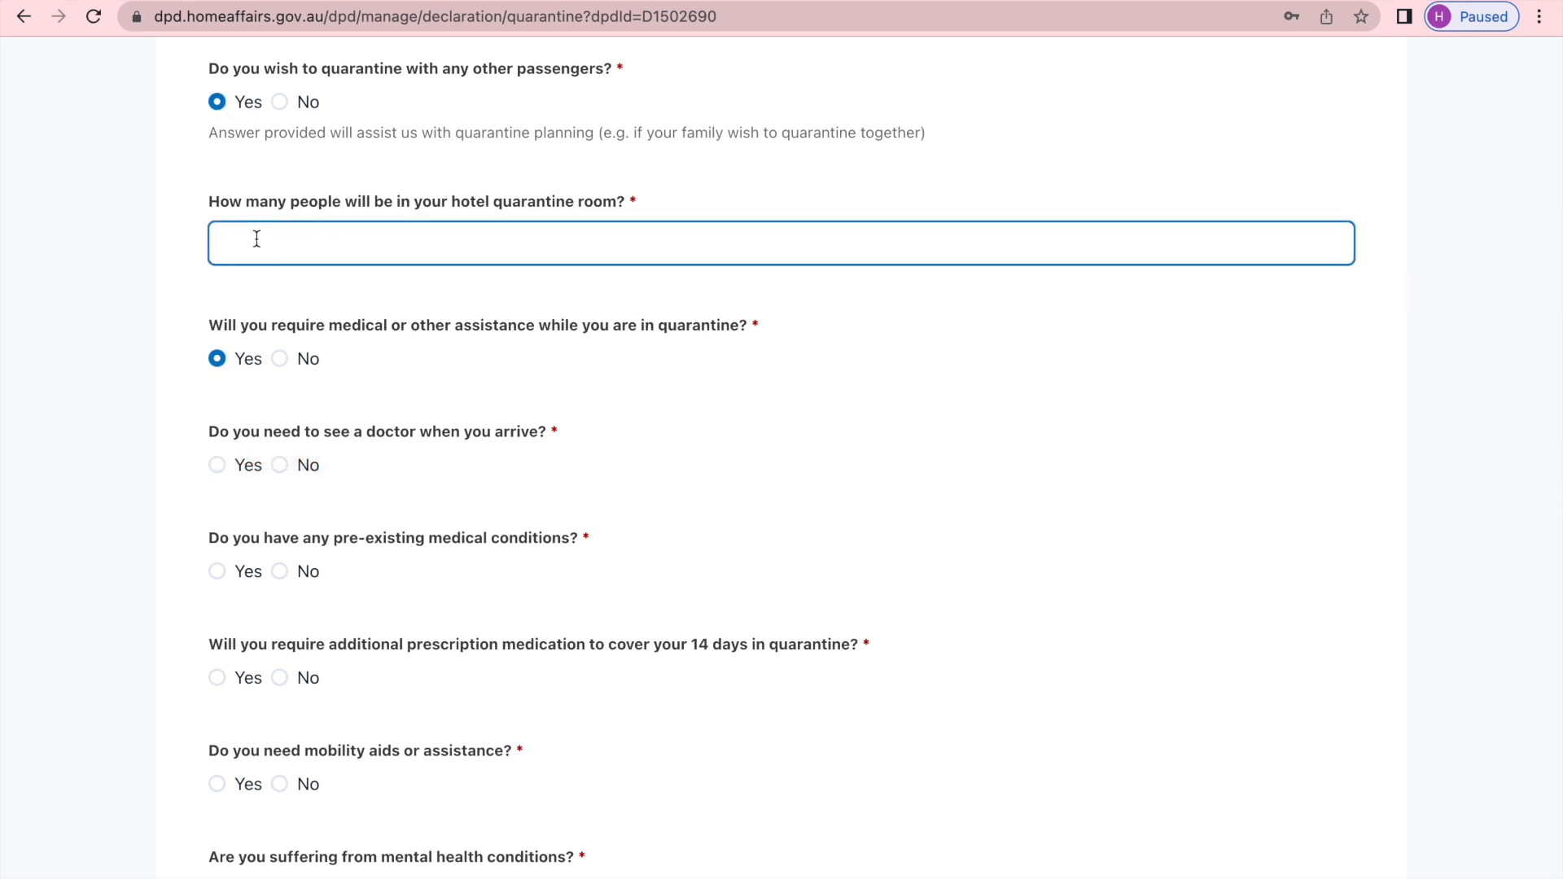
pyautogui.scroll(-3, 383, 391)
pyautogui.scroll(-2, 384, 389)
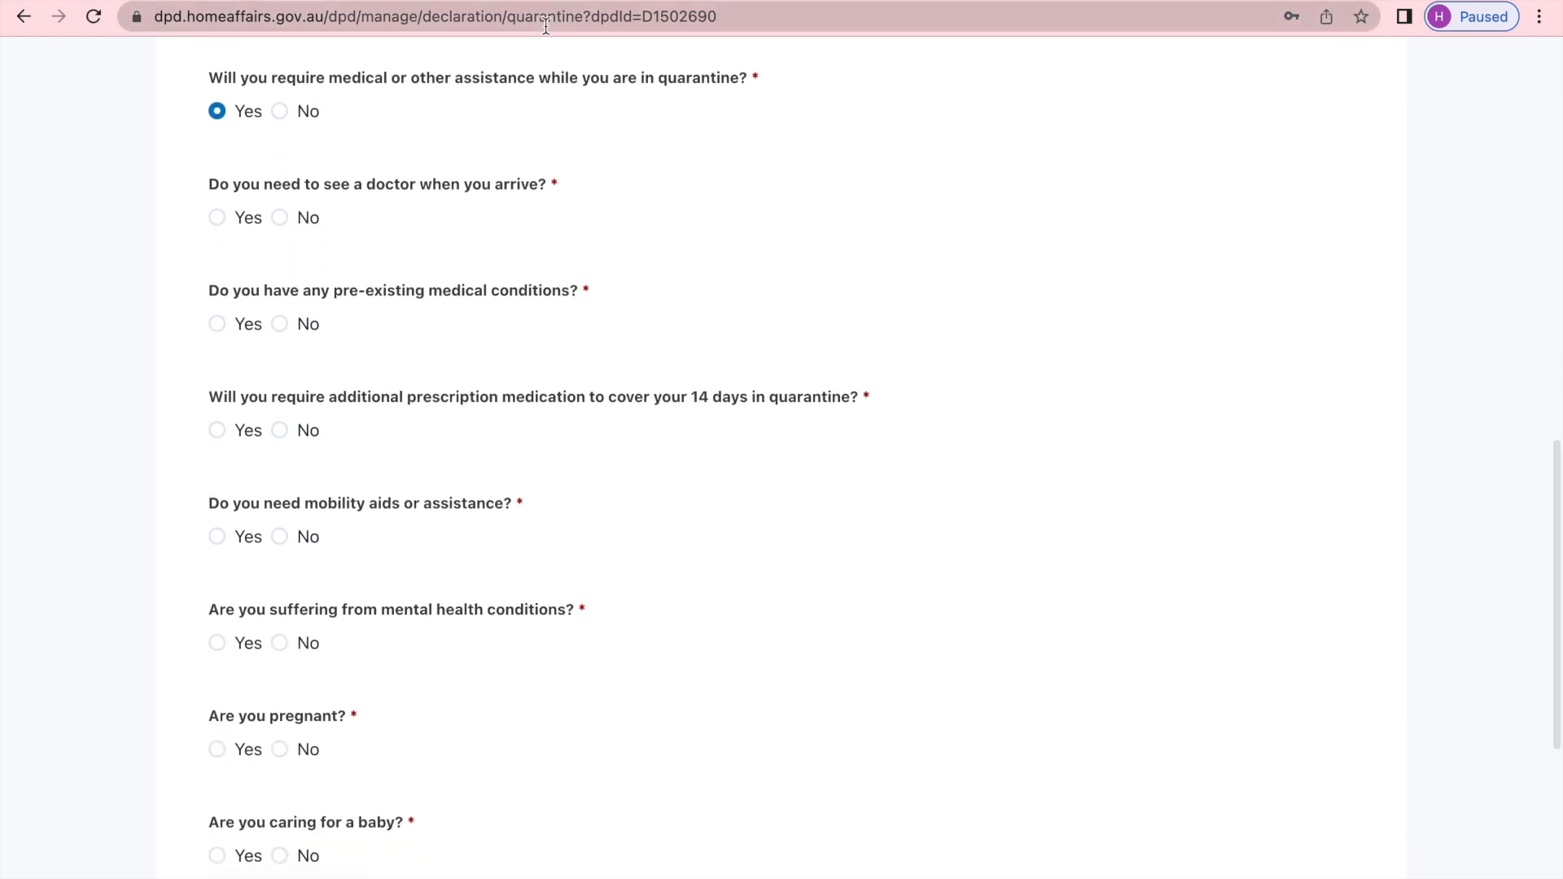
# Step: Answer Yes to requiring medical assistance and to needing a doctor on arrival, and open the illness details for entry
pyautogui.scroll(-1, 272, 613)
pyautogui.scroll(1, 272, 617)
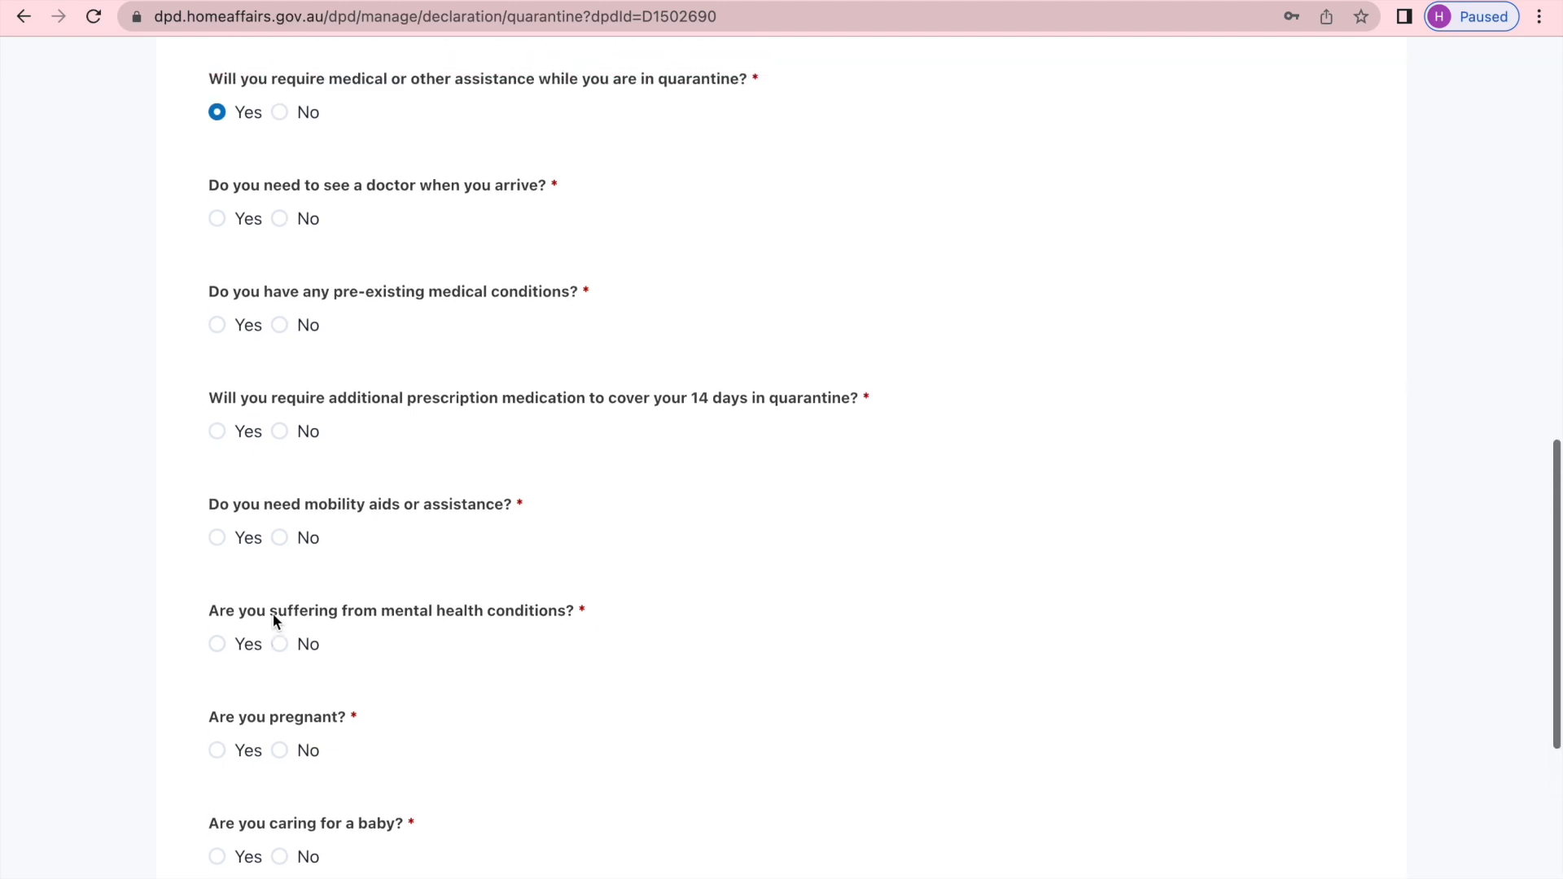
pyautogui.click(218, 114)
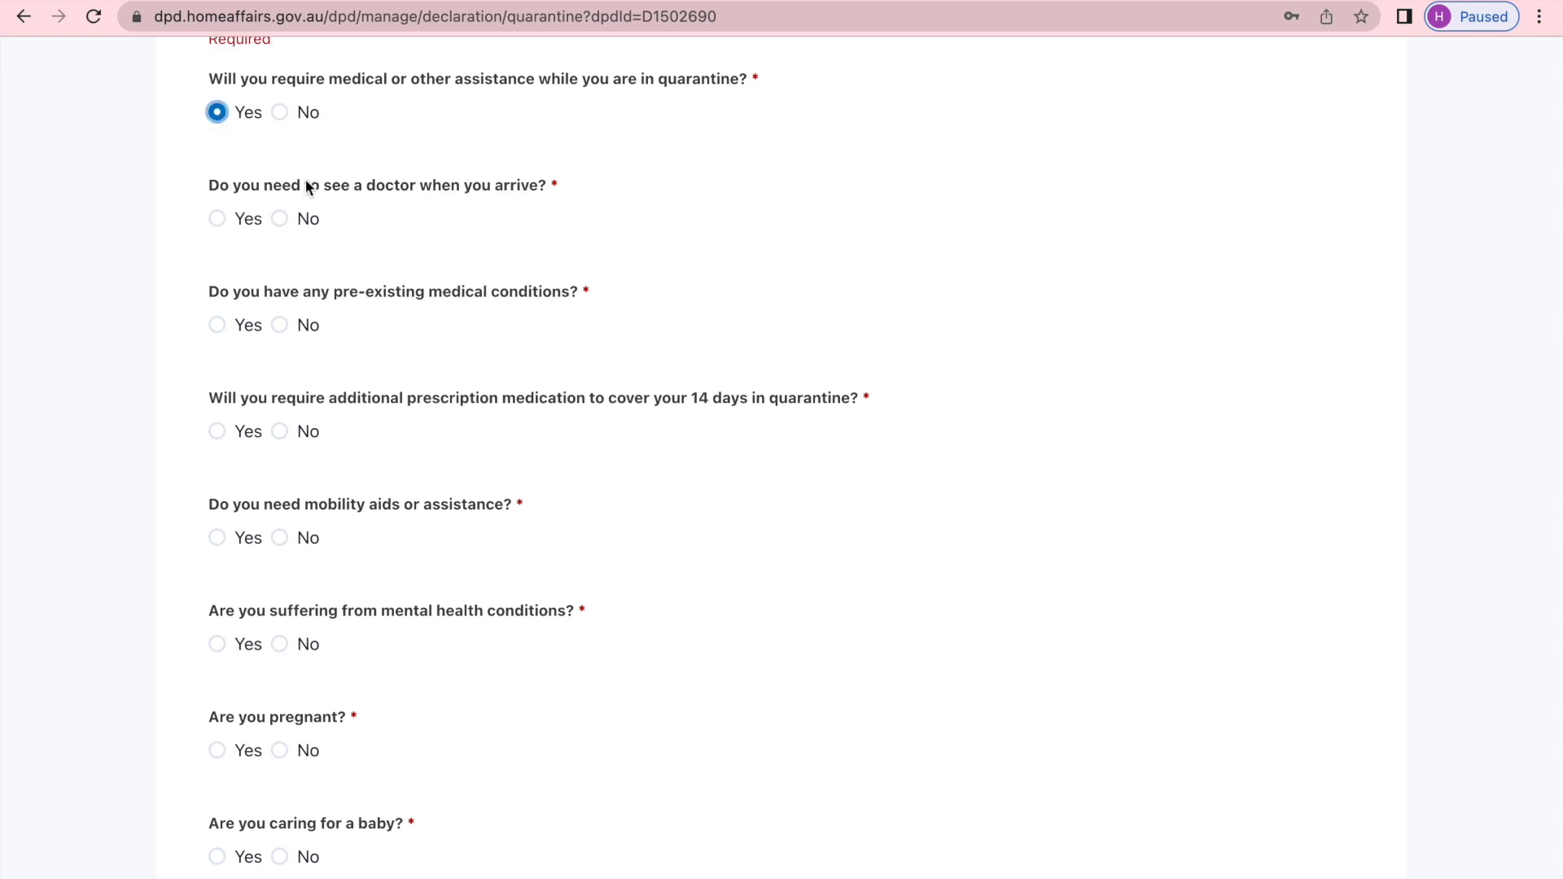
pyautogui.click(217, 220)
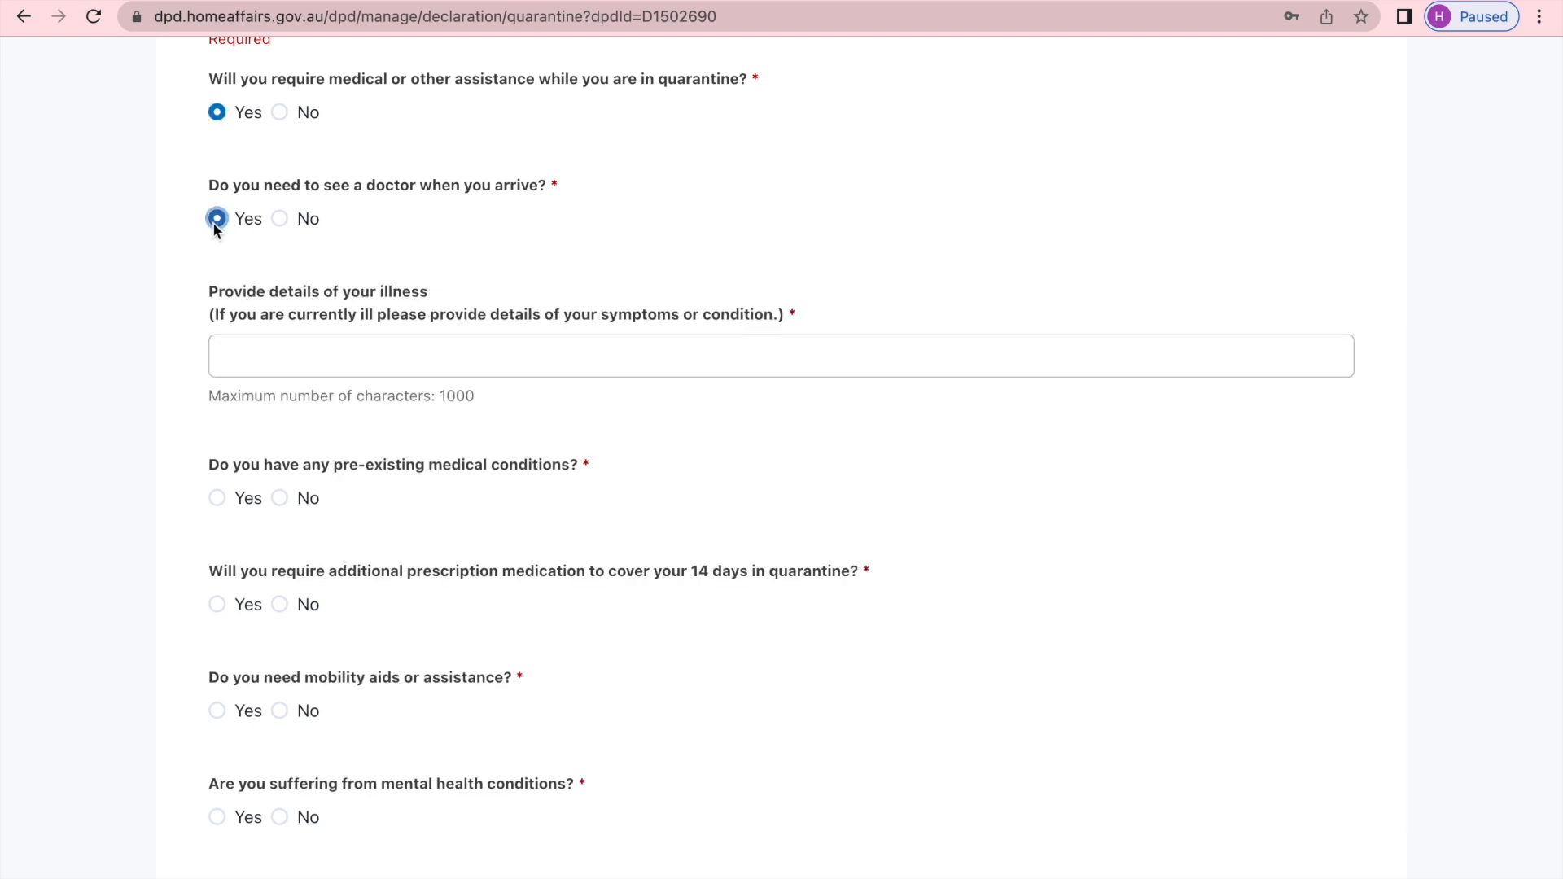
pyautogui.click(361, 362)
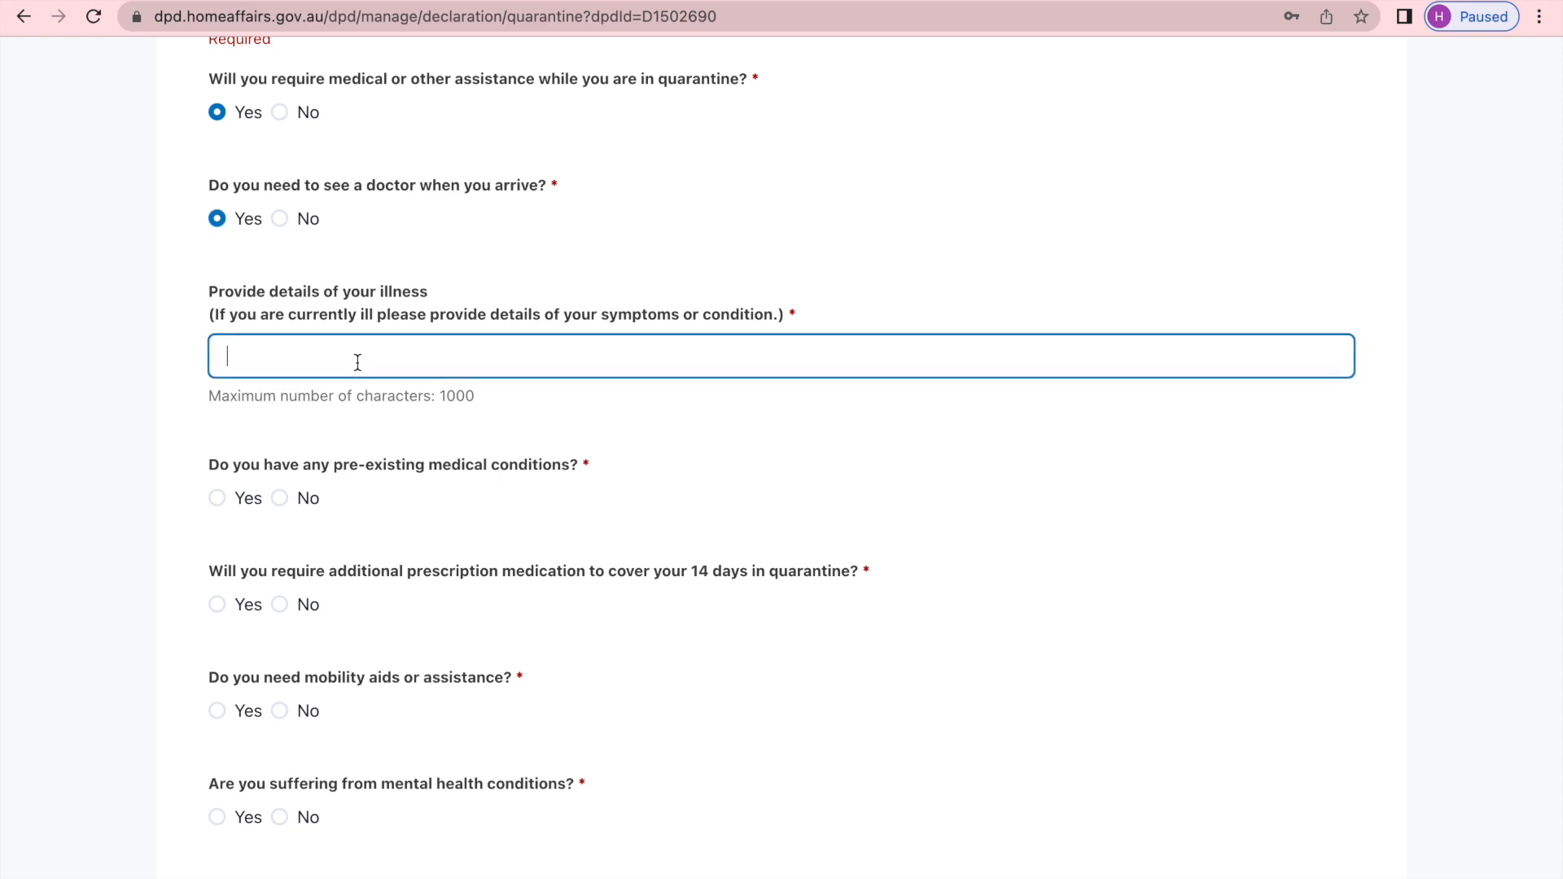
# Step: Answer Yes to pre-existing medical conditions and to additional prescription medication, and open the medication details for entry
pyautogui.scroll(-5, 842, 518)
pyautogui.scroll(1, 843, 517)
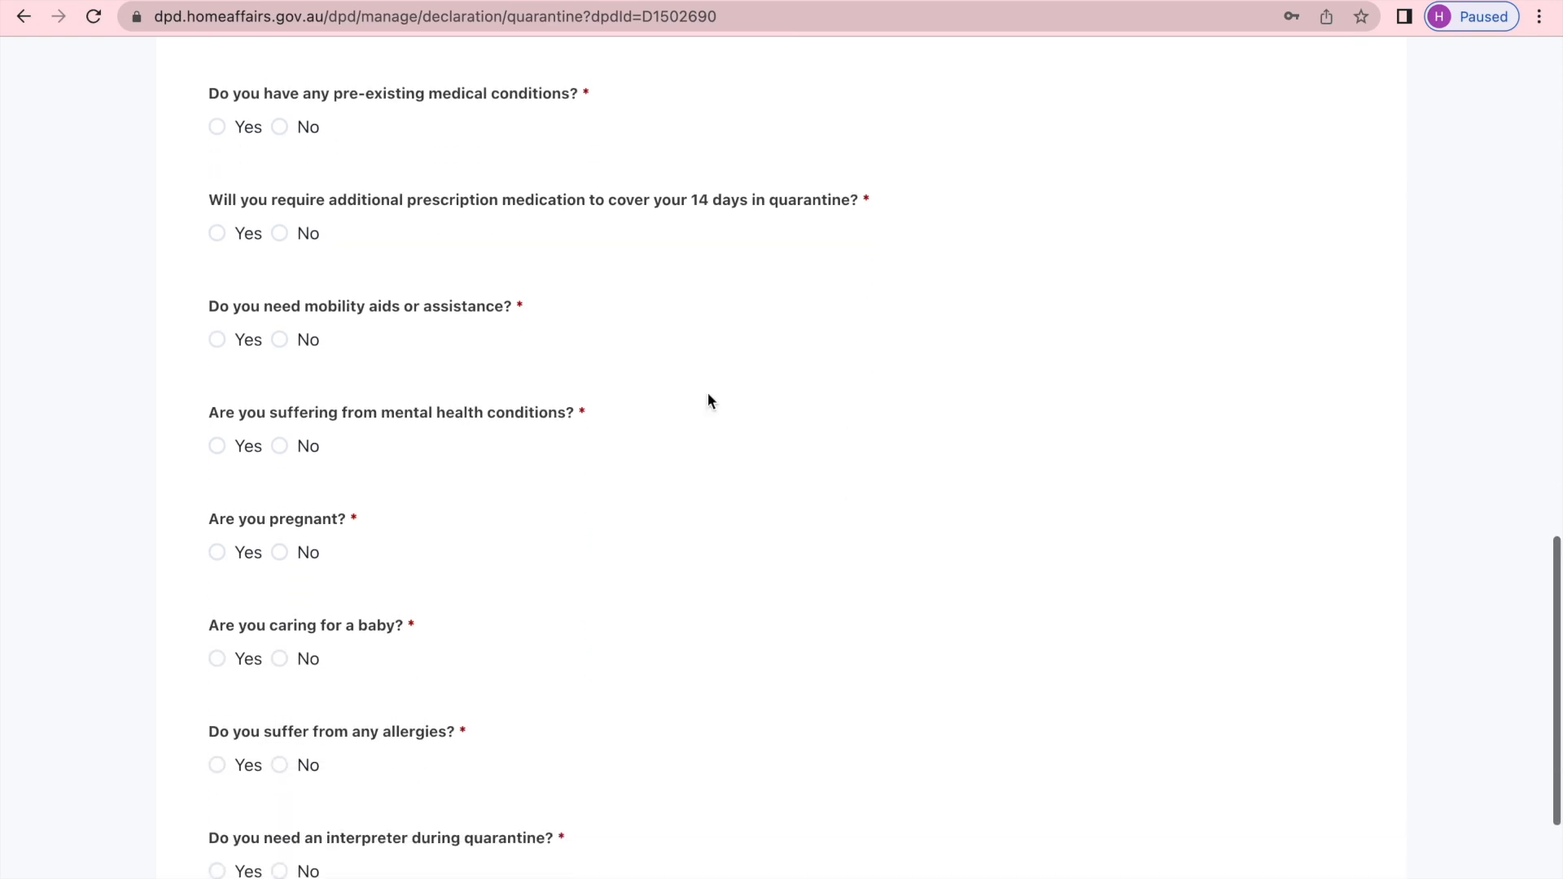
pyautogui.click(212, 130)
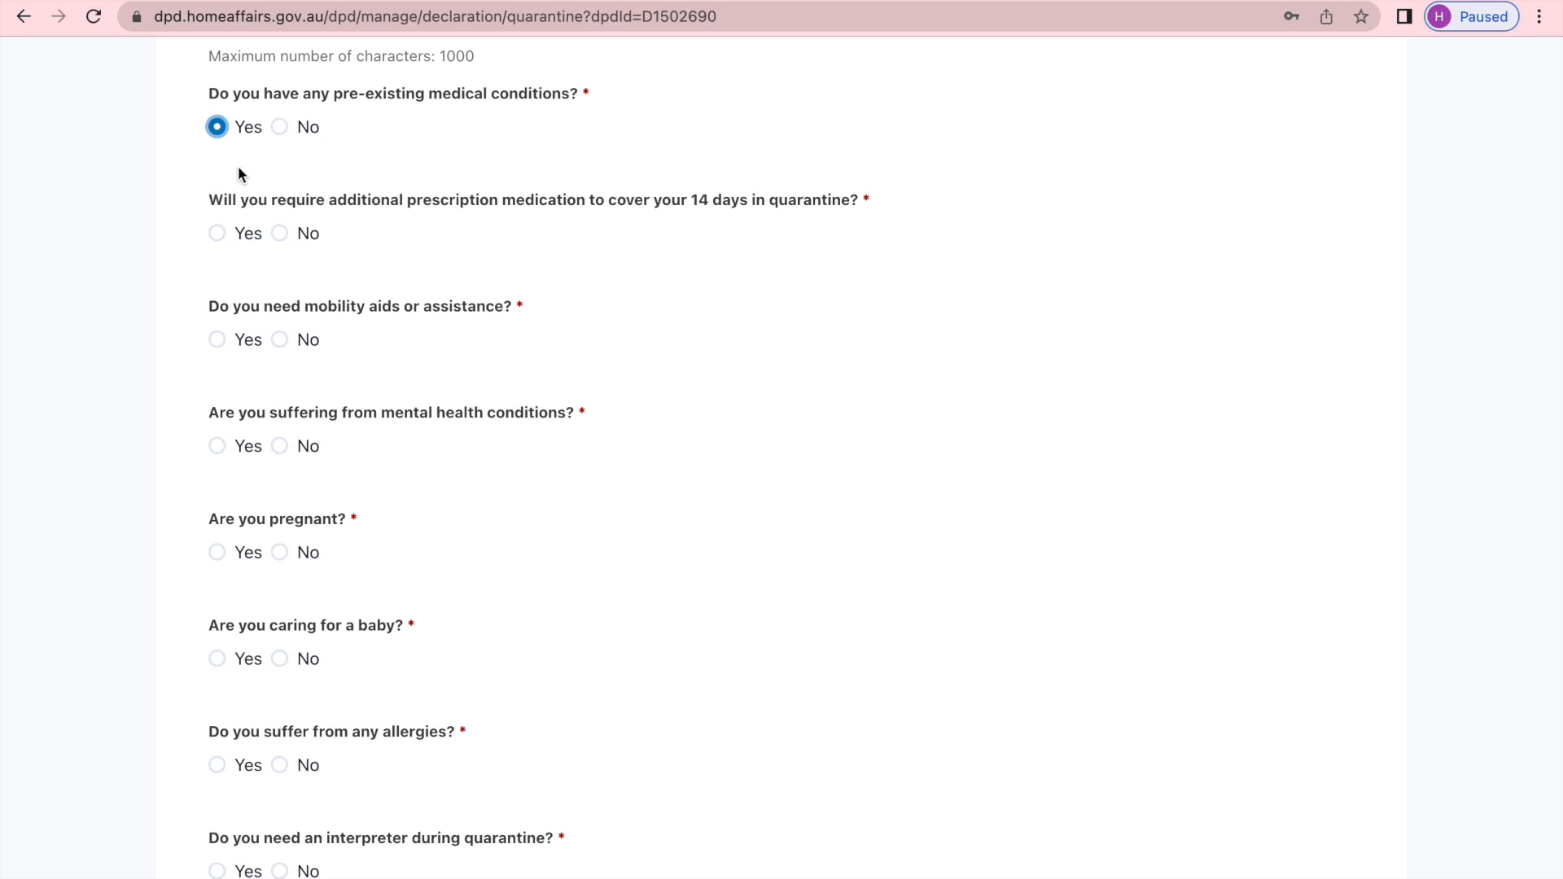
pyautogui.scroll(-2, 476, 409)
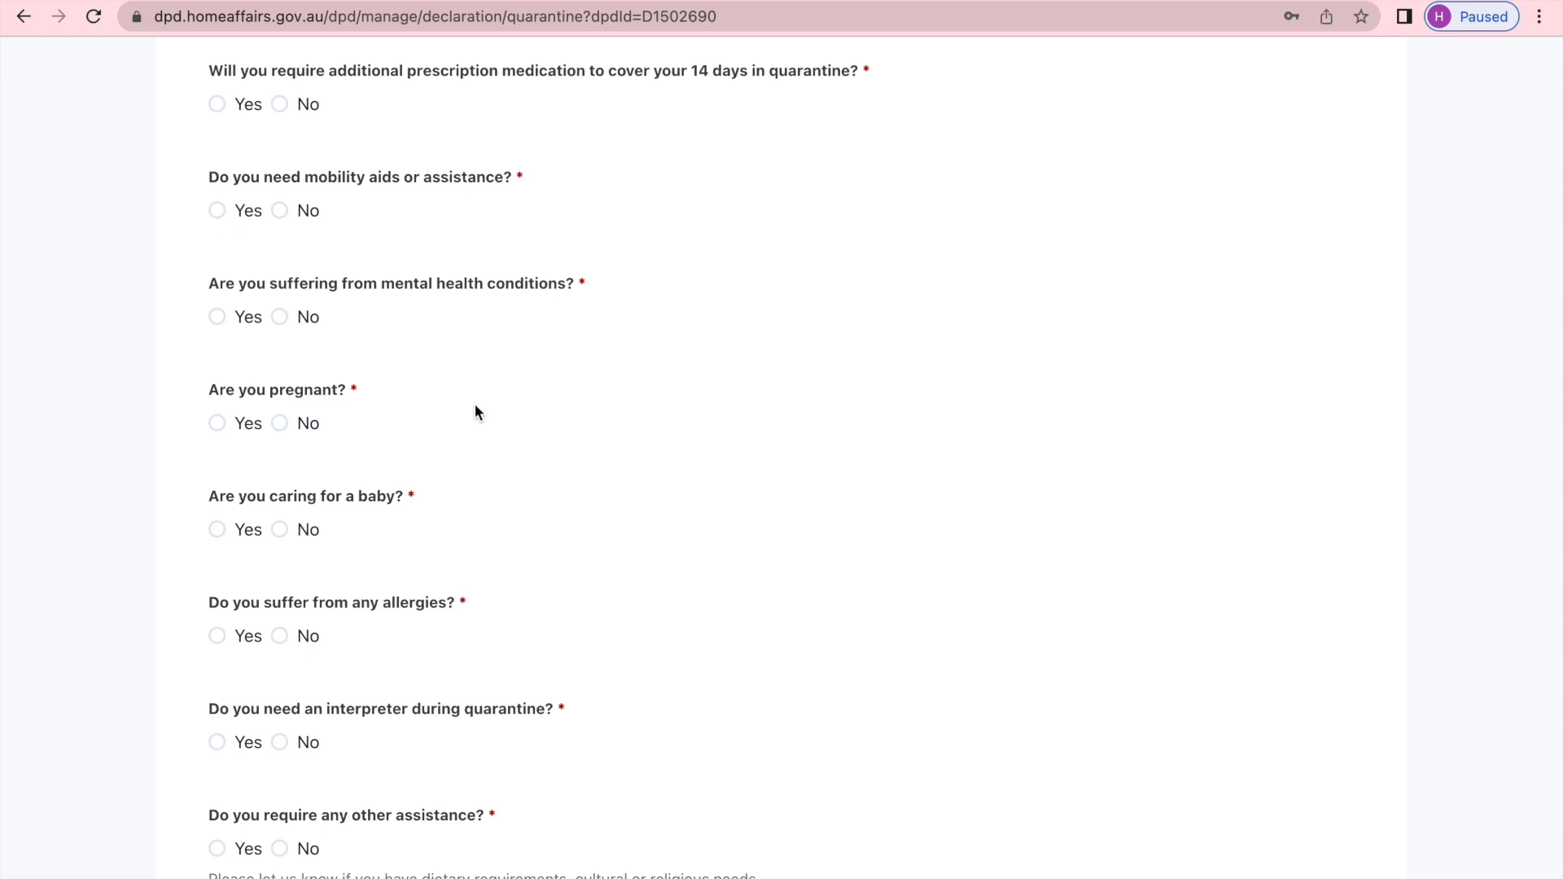
pyautogui.click(217, 103)
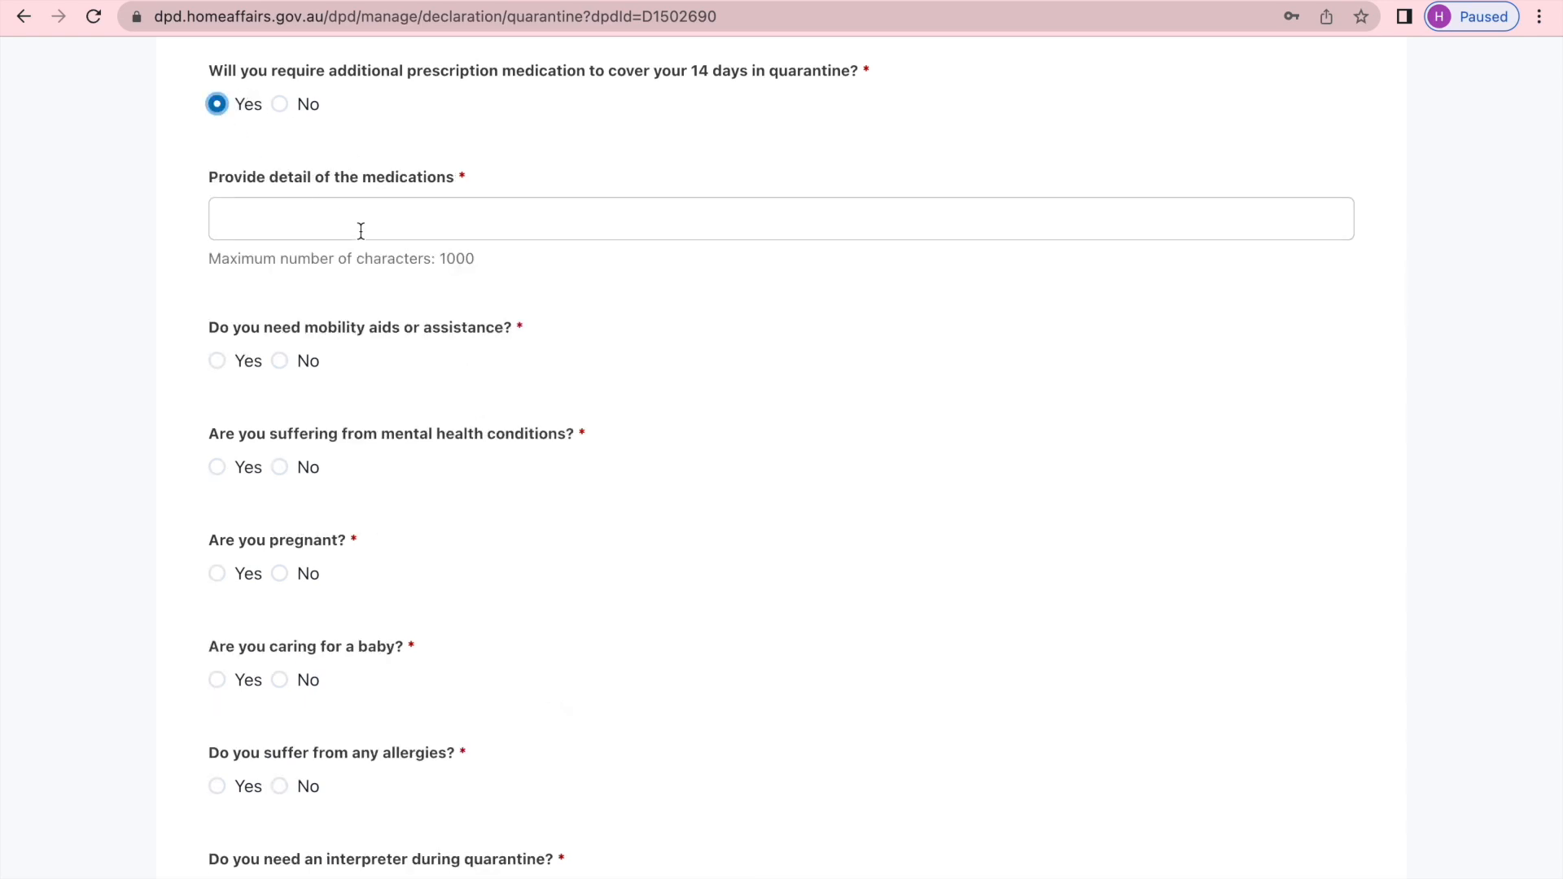
pyautogui.click(317, 230)
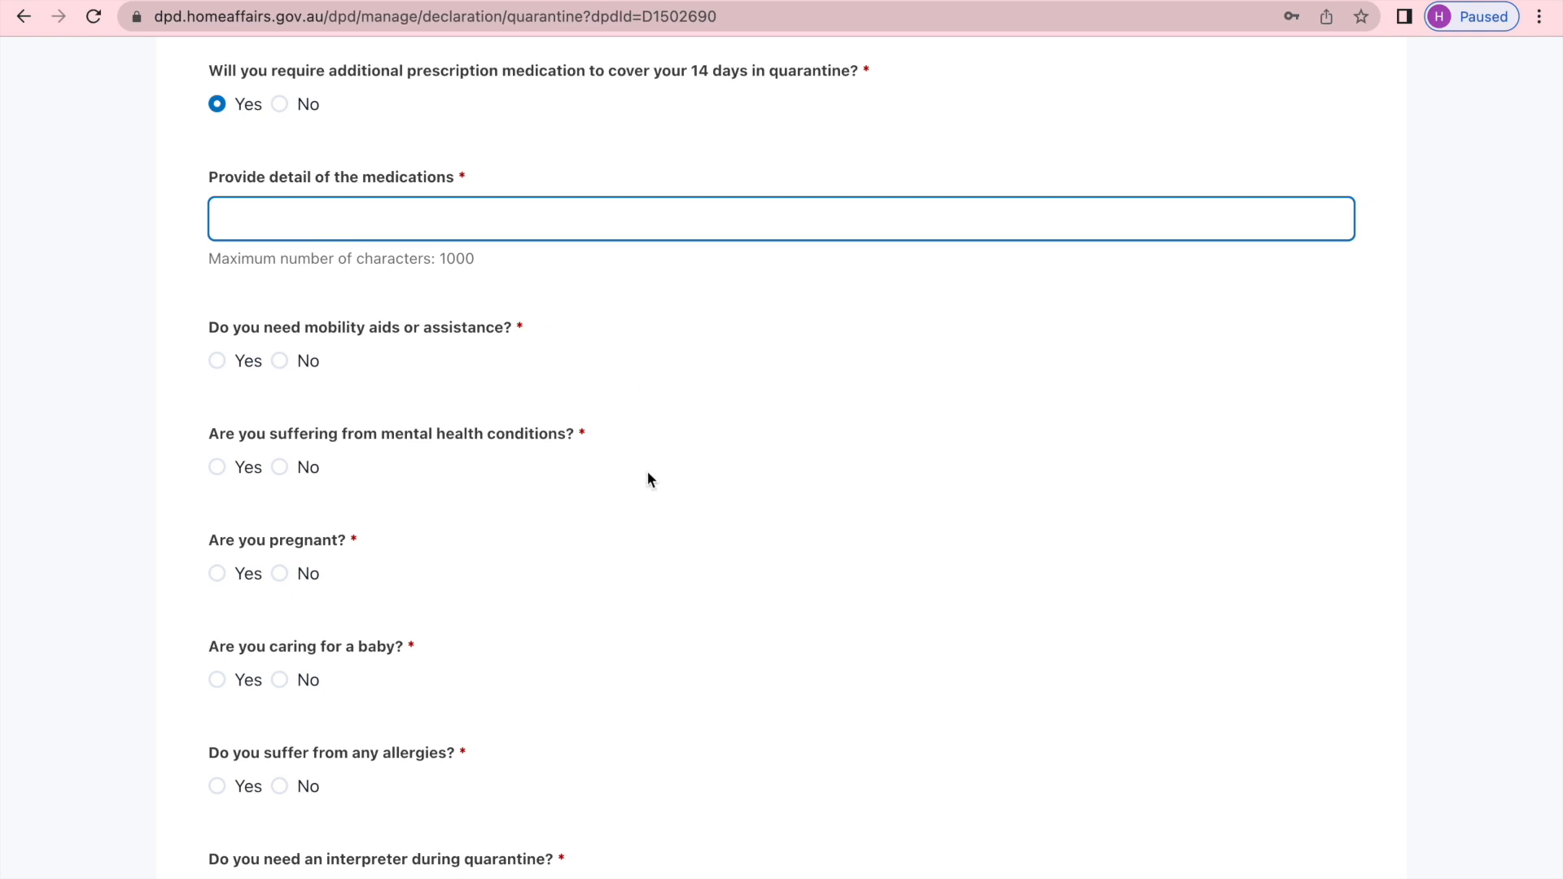
# Step: Answer Yes to mobility aids, mental health conditions, pregnancy, caring for a baby and allergies, and open the allergy details for entry
pyautogui.scroll(-3, 647, 470)
pyautogui.scroll(-1, 647, 479)
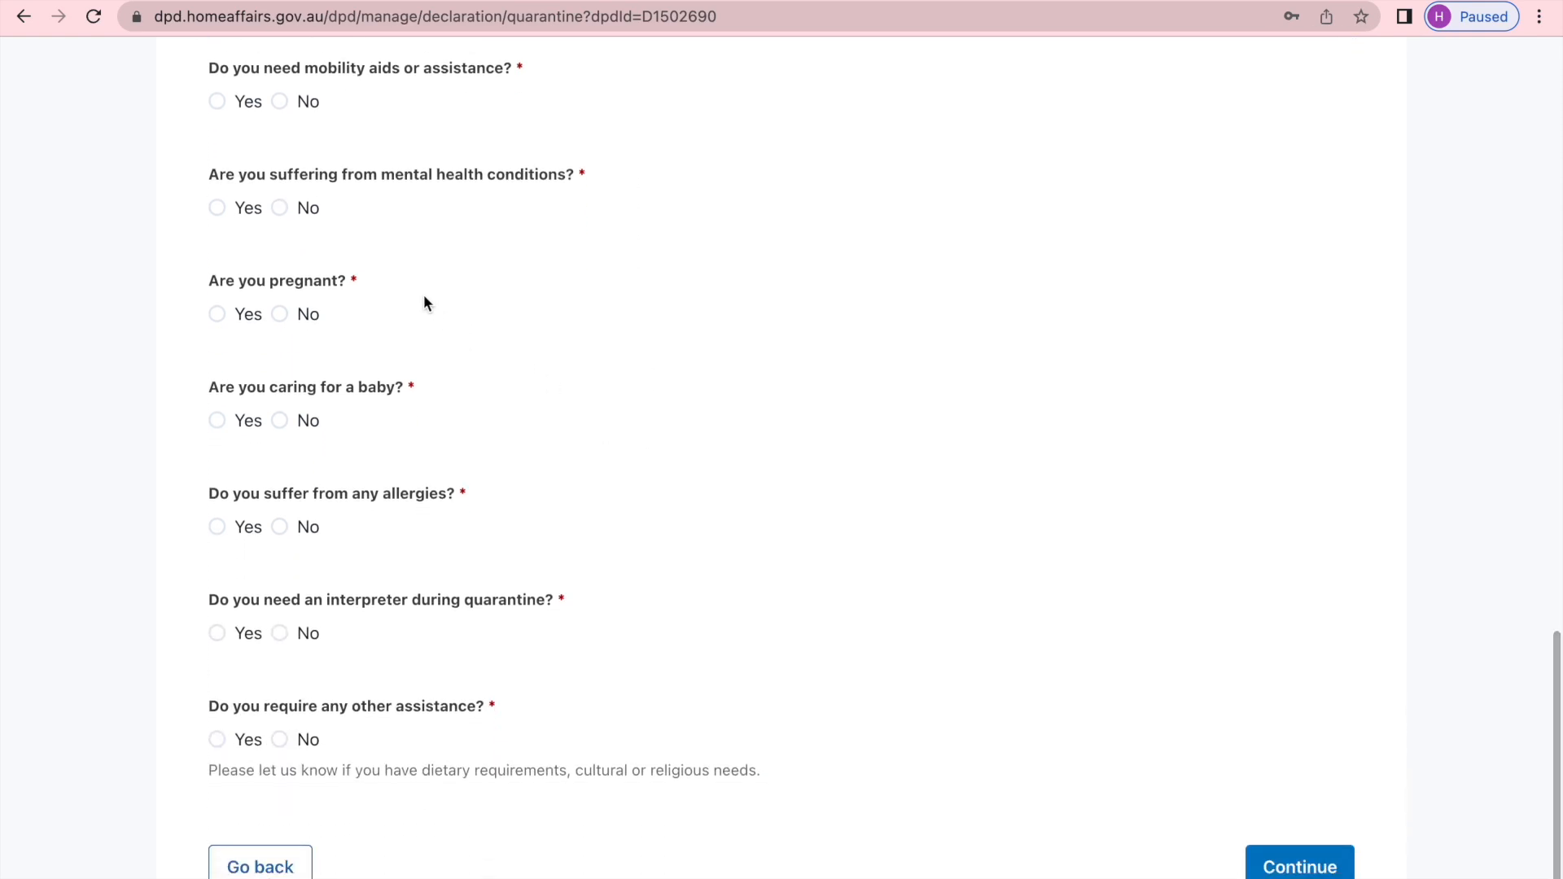
pyautogui.click(217, 100)
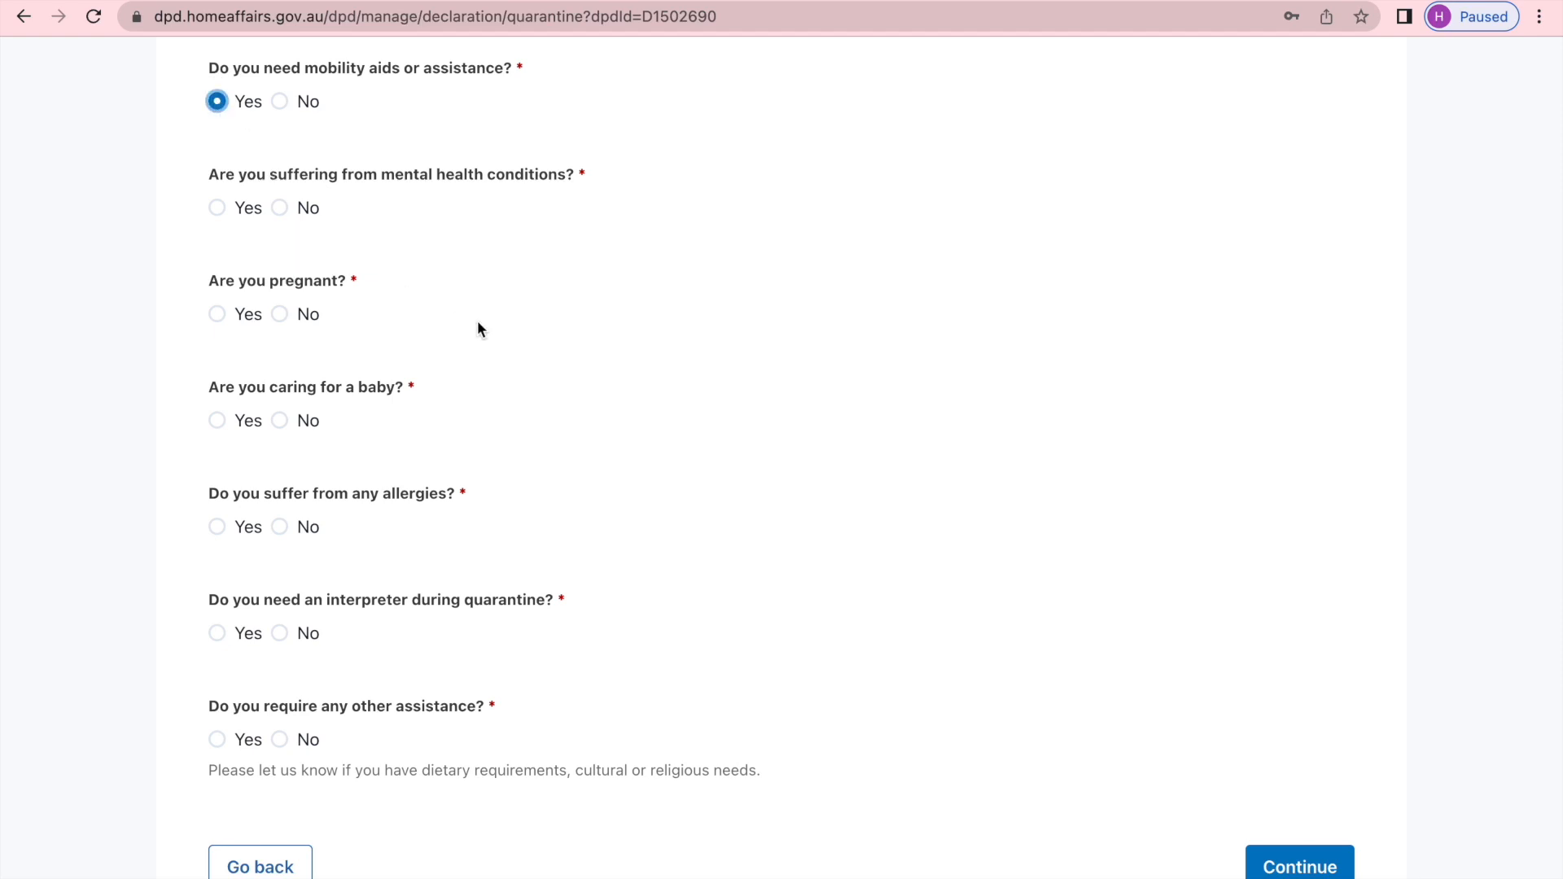
pyautogui.scroll(-1, 476, 322)
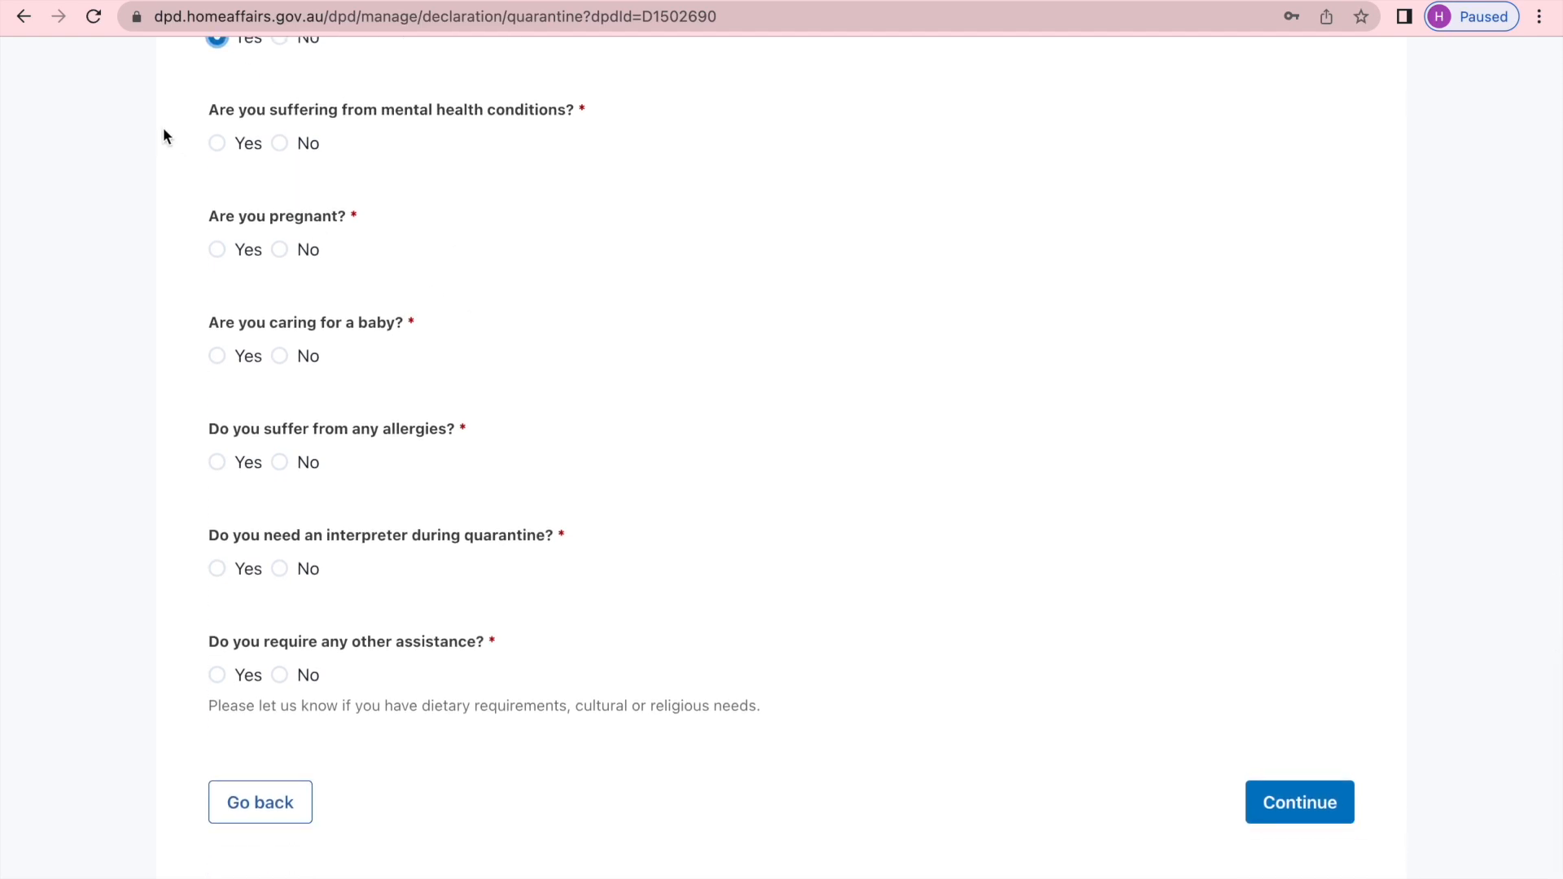
pyautogui.click(217, 143)
pyautogui.click(217, 249)
pyautogui.click(215, 354)
pyautogui.click(216, 462)
pyautogui.click(317, 584)
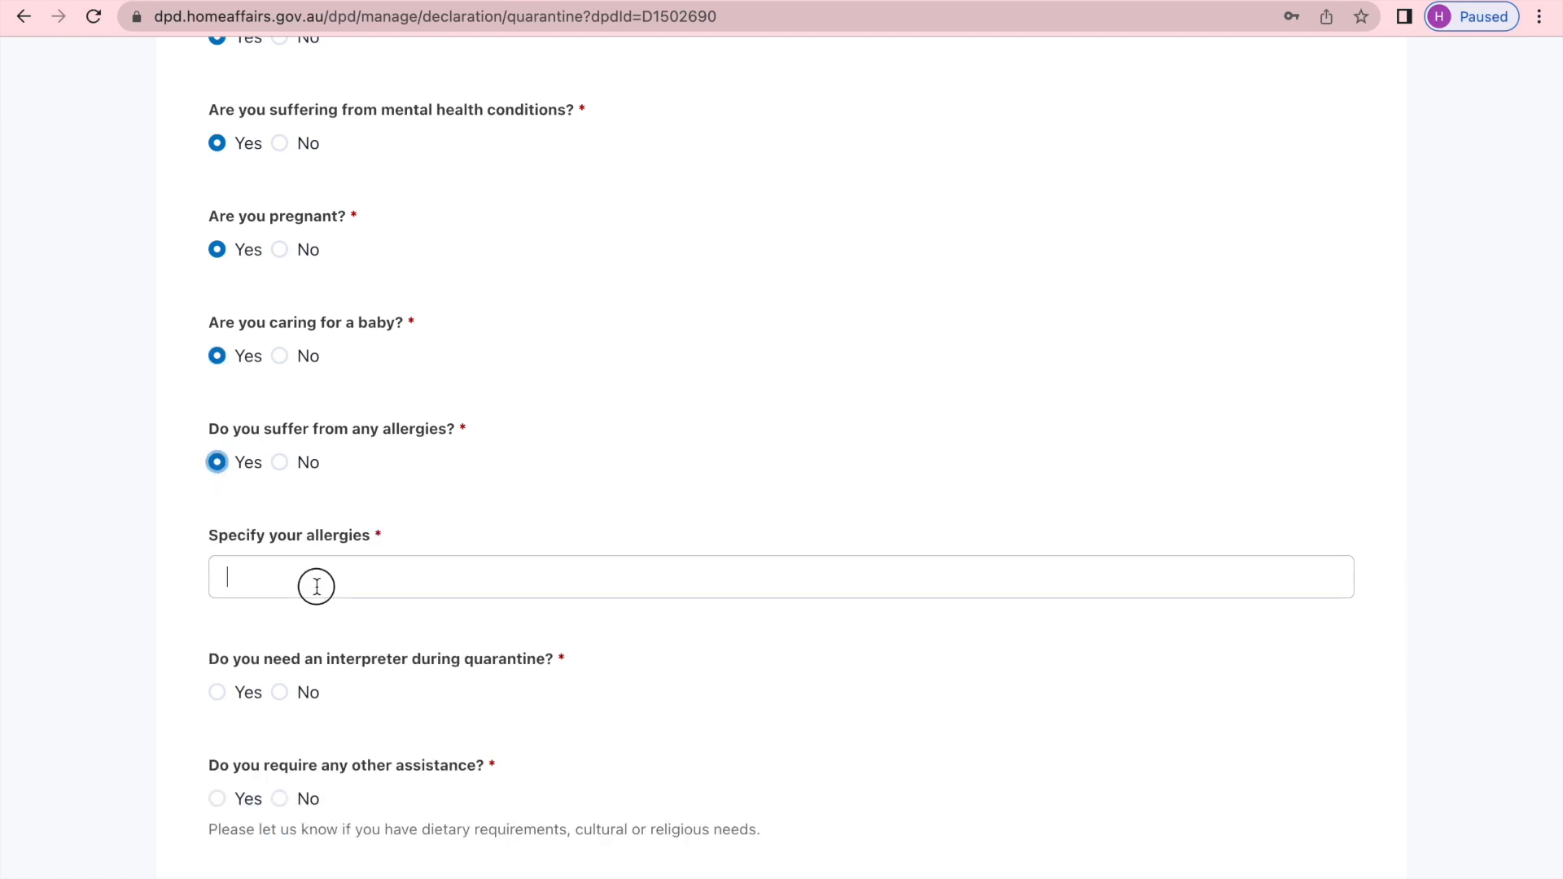
# Step: Answer Yes to needing an interpreter during quarantine and to requiring any other assistance
pyautogui.scroll(-2, 438, 666)
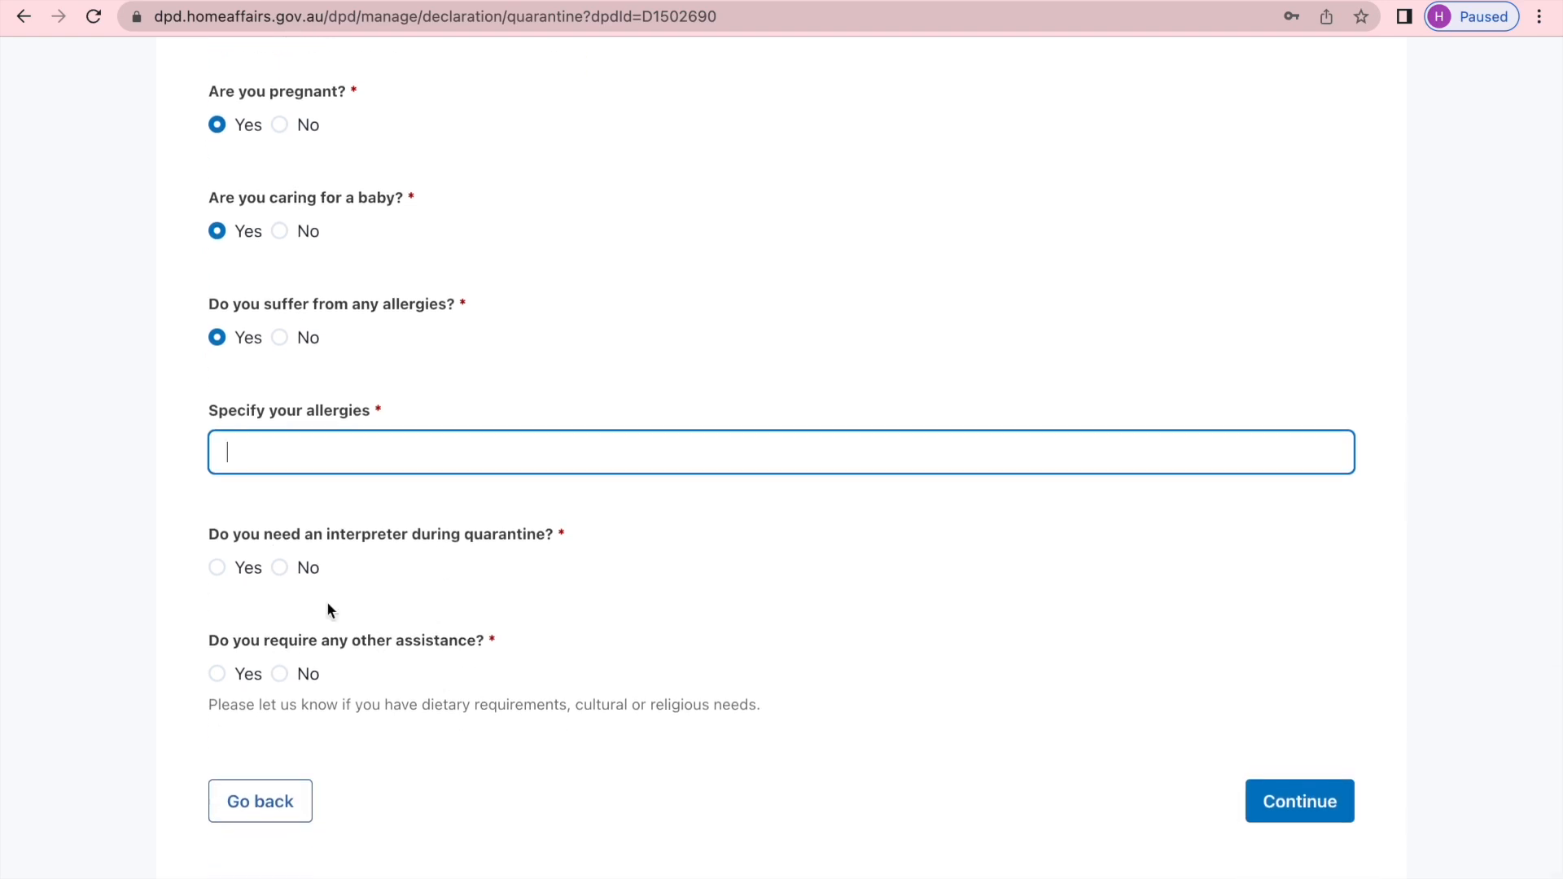
pyautogui.click(215, 572)
pyautogui.scroll(-2, 416, 742)
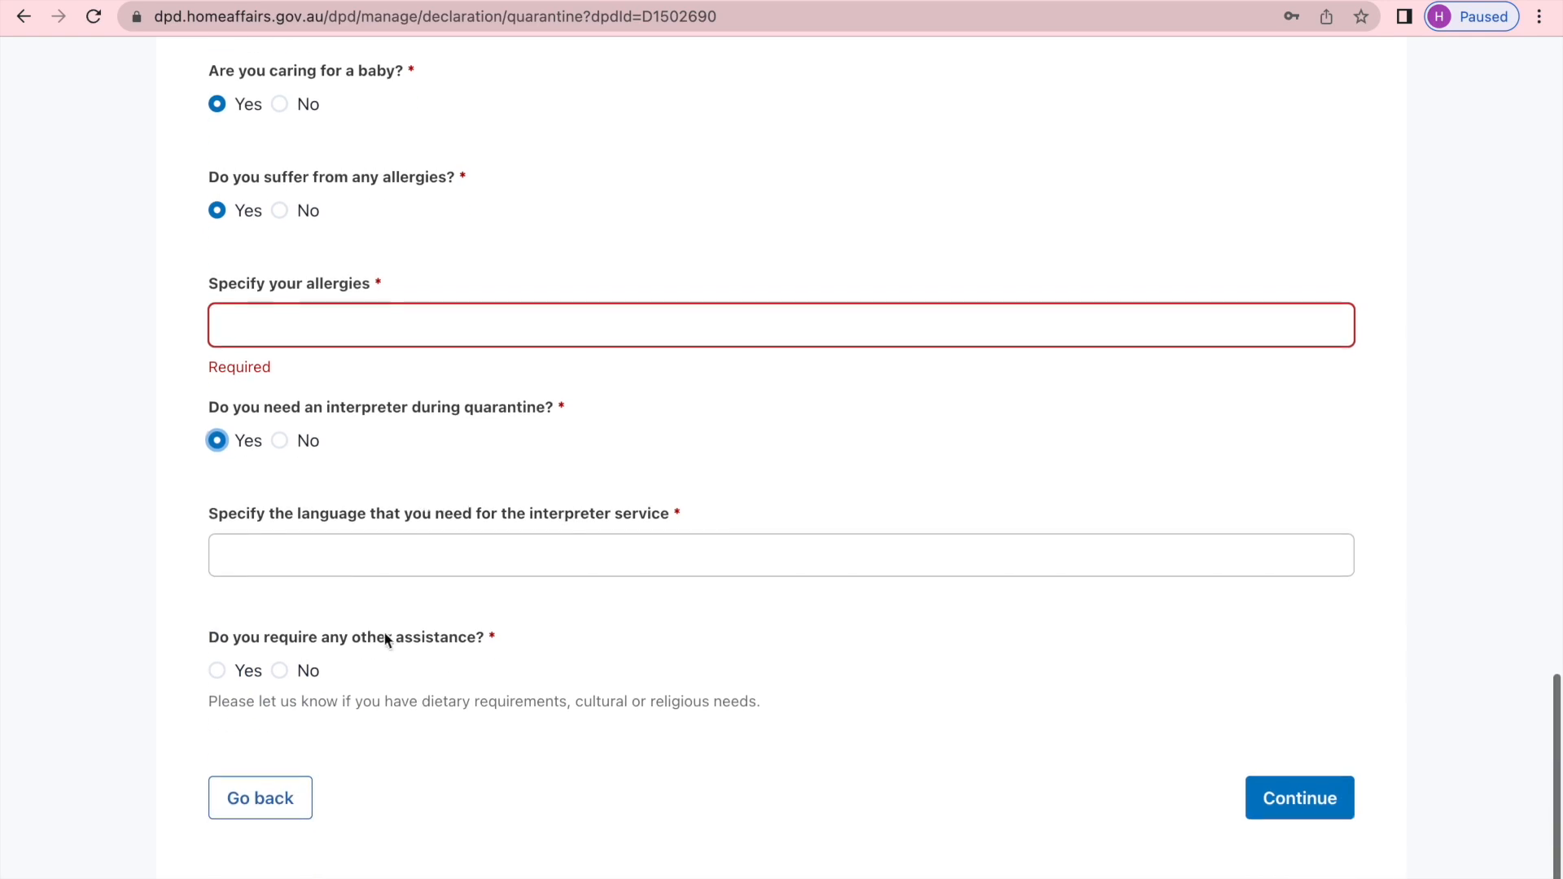
pyautogui.click(237, 571)
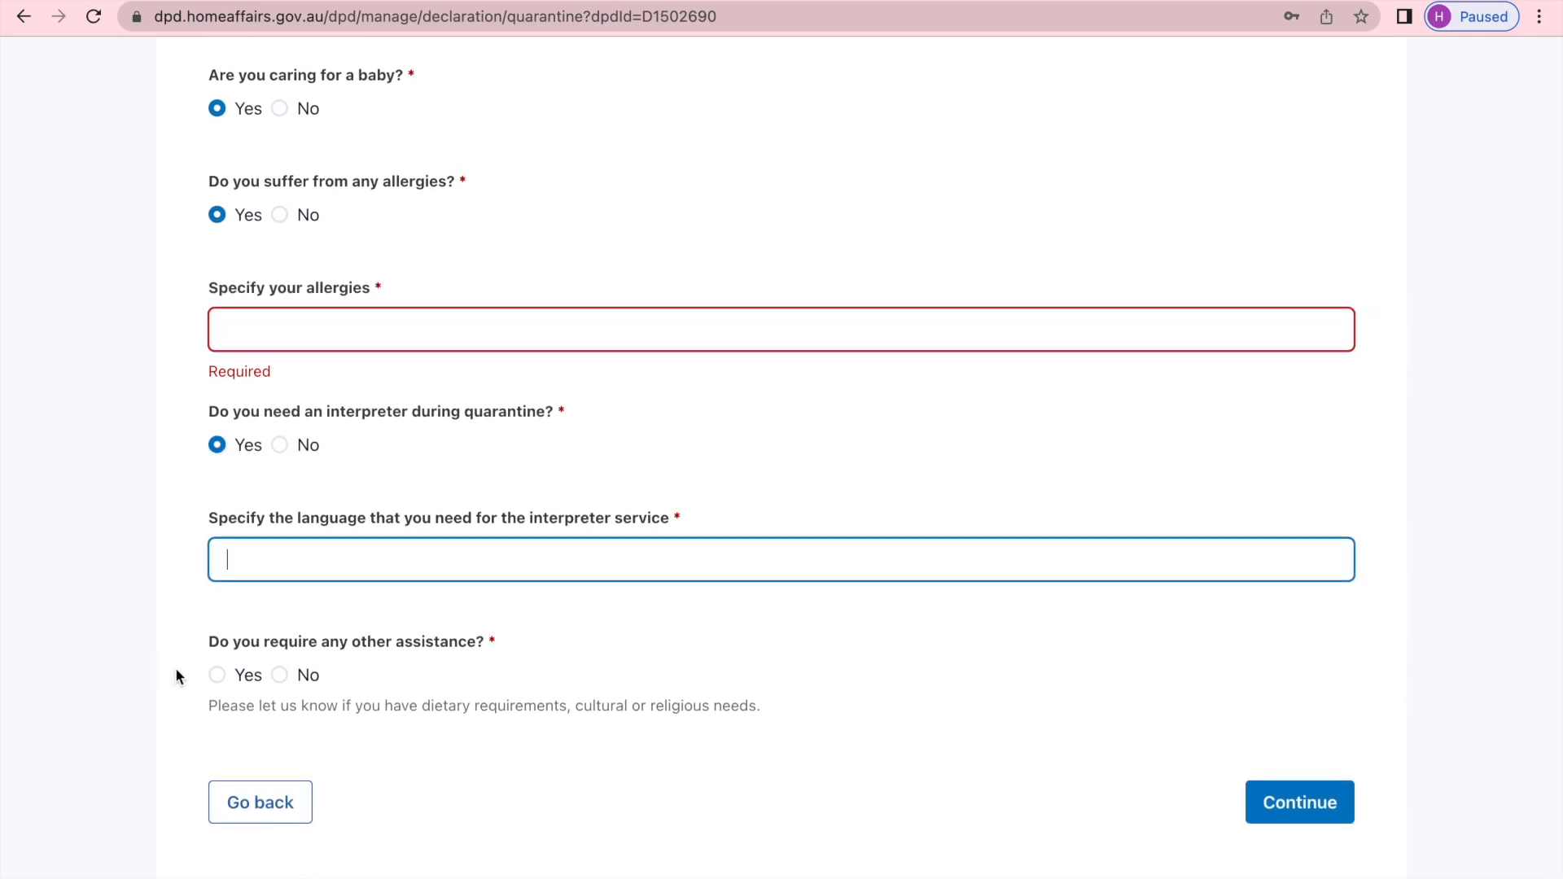
pyautogui.click(220, 674)
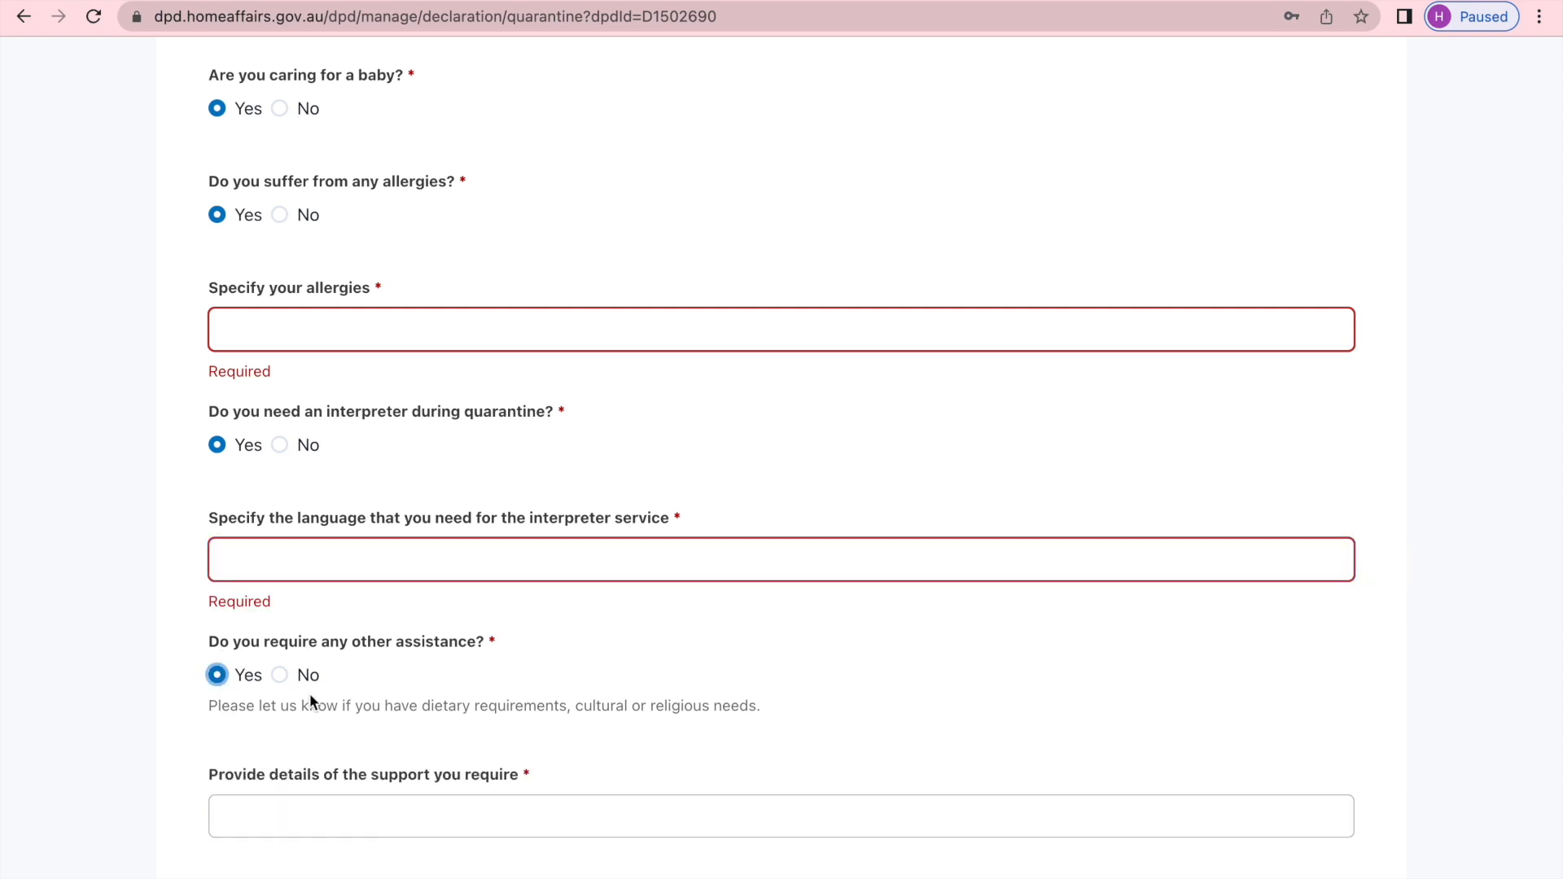
pyautogui.scroll(-3, 615, 803)
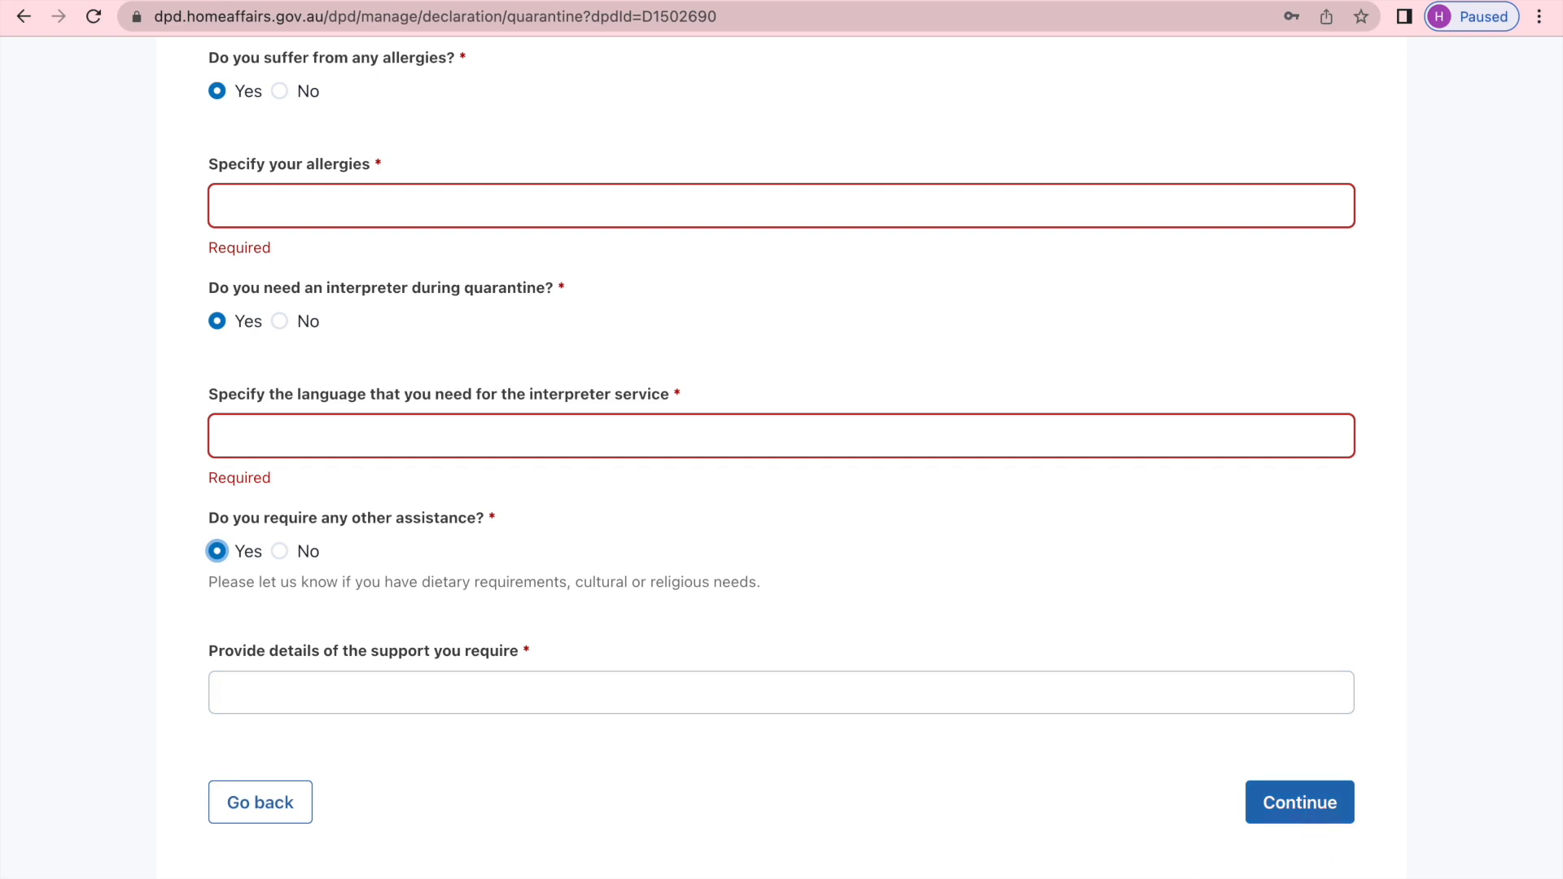
# Step: Change the other assistance, interpreter, allergies, baby, pregnancy and mental health answers to No
pyautogui.click(280, 553)
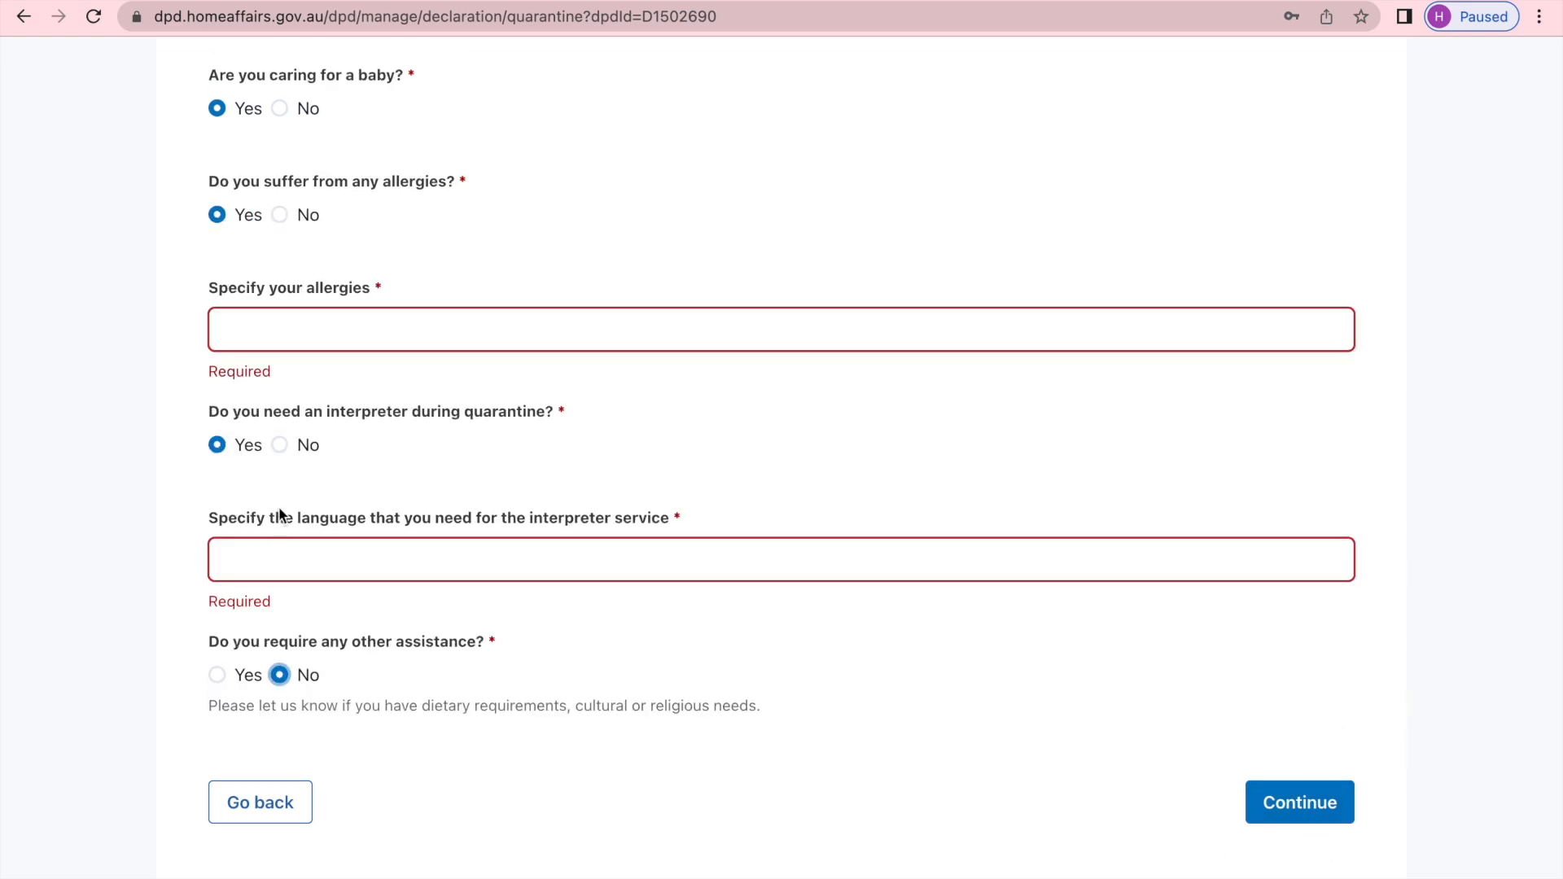
pyautogui.click(289, 448)
pyautogui.click(280, 339)
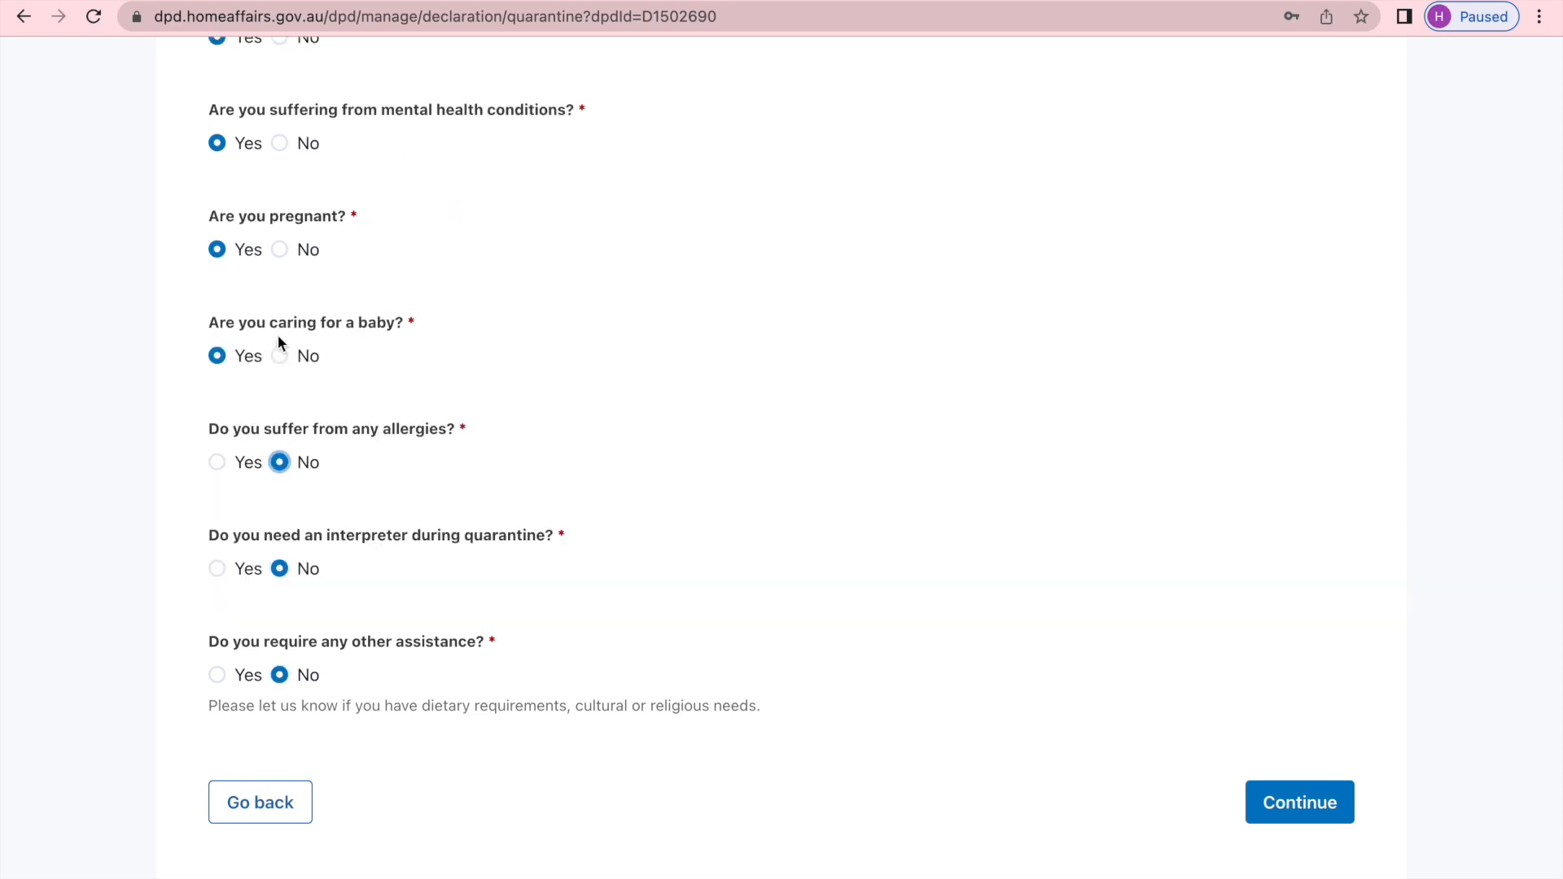
pyautogui.click(280, 356)
pyautogui.click(280, 250)
pyautogui.click(279, 144)
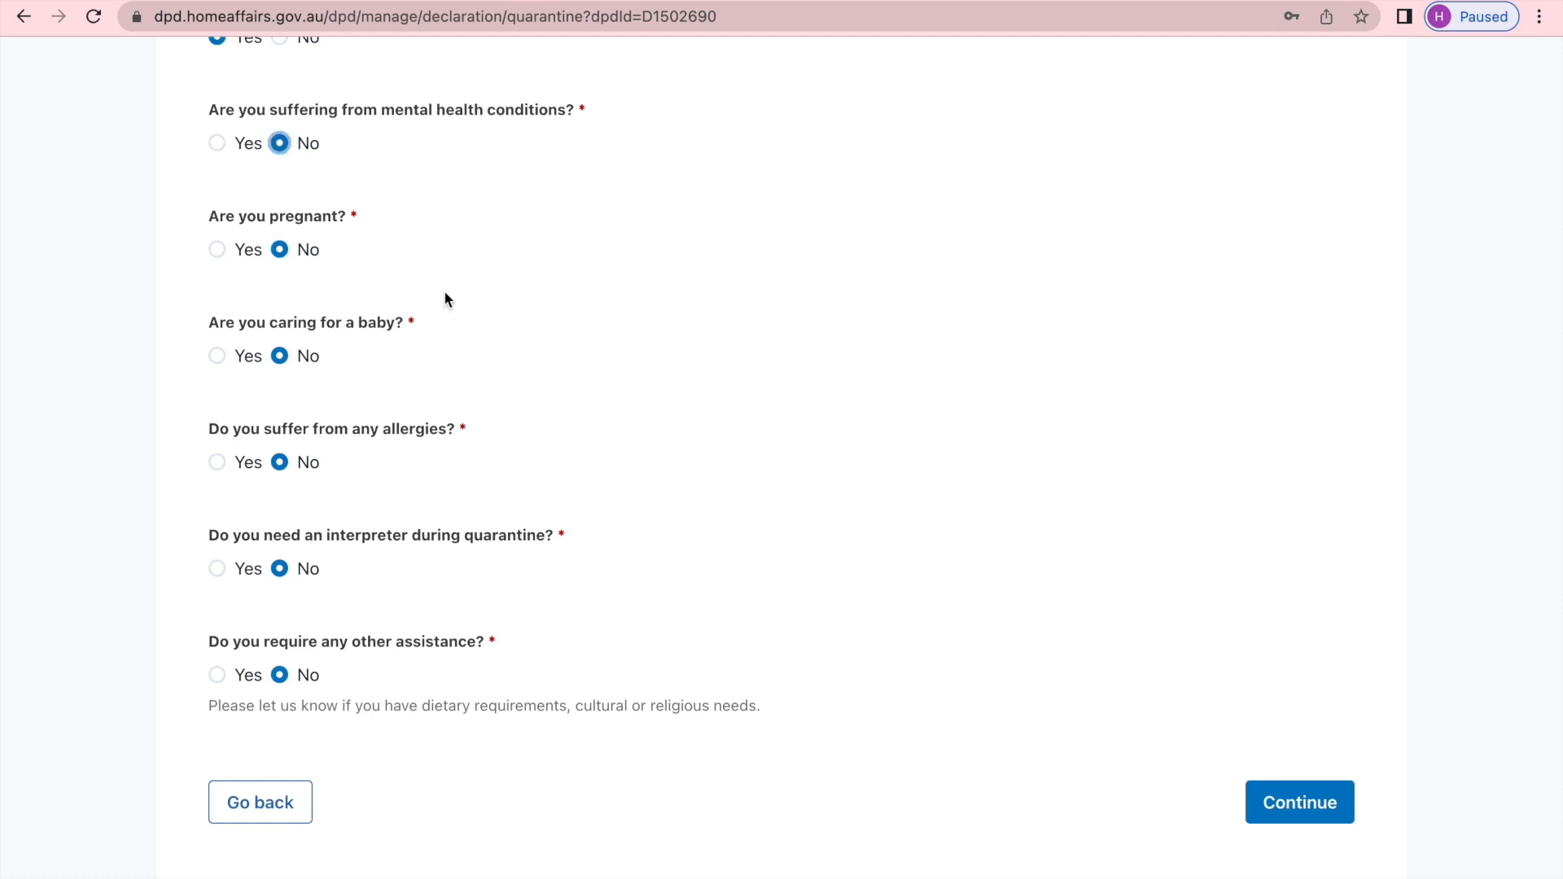
# Step: Change the mobility, prescription medication, pre-existing conditions, medical assistance and shared quarantine answers to No
pyautogui.scroll(4, 446, 299)
pyautogui.click(279, 332)
pyautogui.scroll(2, 382, 352)
pyautogui.scroll(-1, 227, 539)
pyautogui.click(281, 529)
pyautogui.click(280, 420)
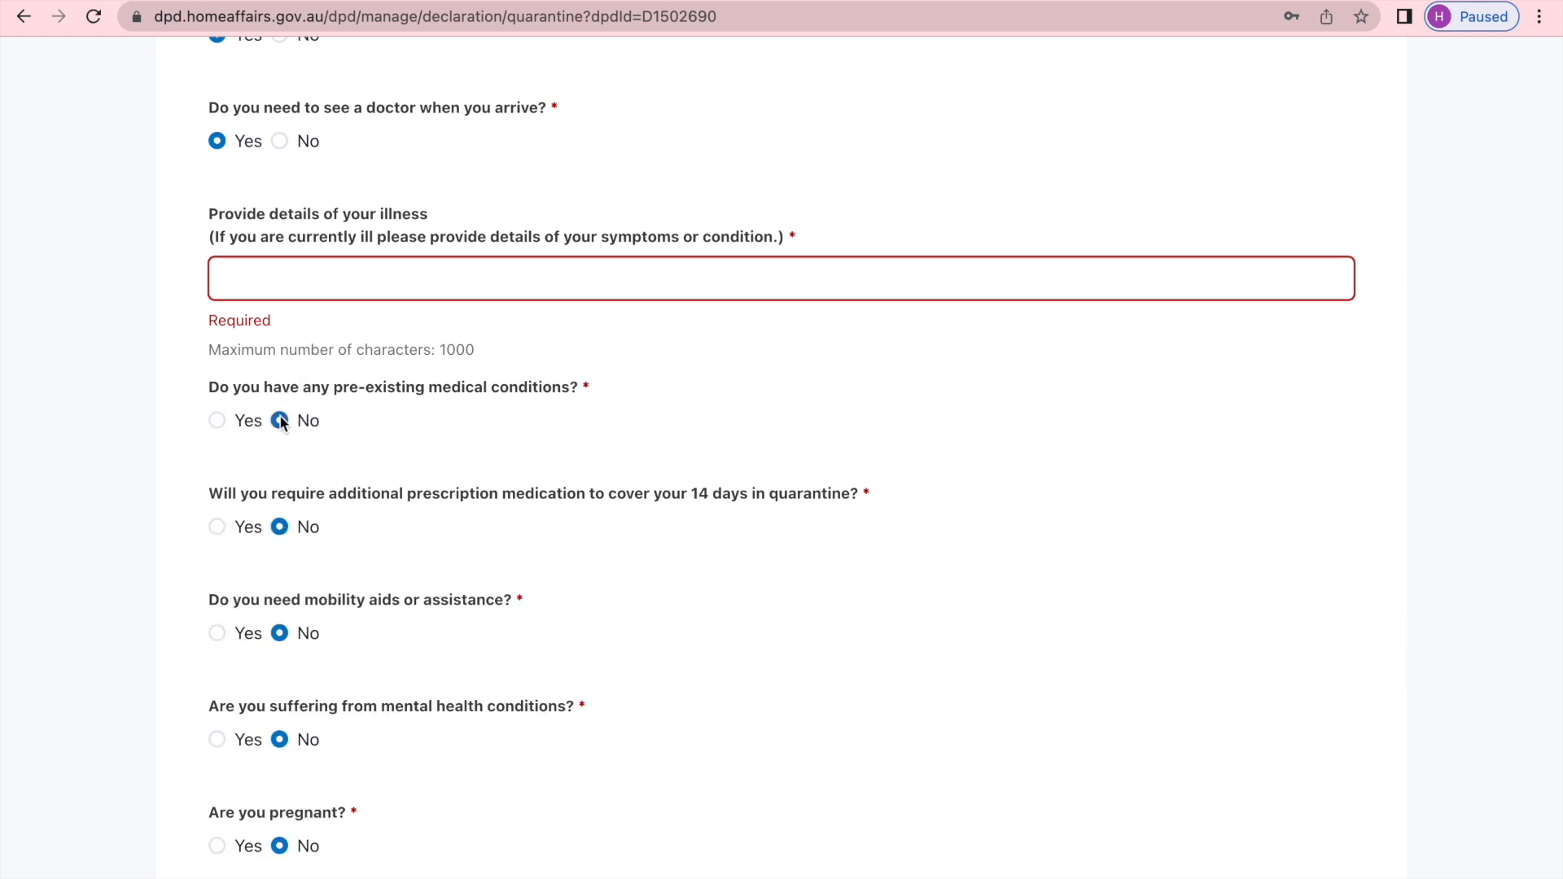
pyautogui.scroll(3, 413, 418)
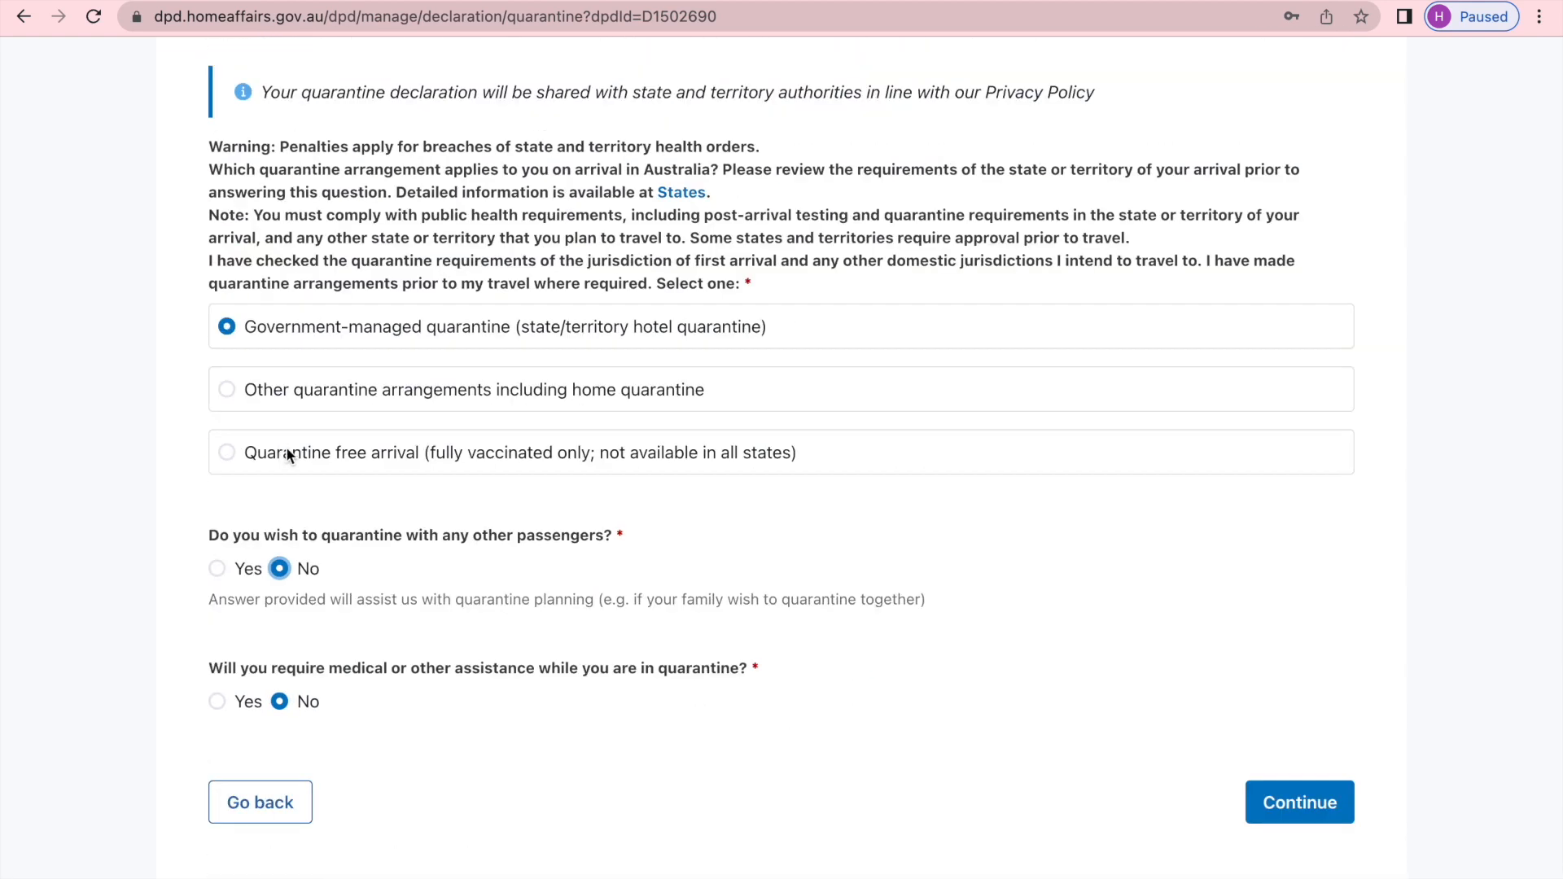
# Step: Select Quarantine free arrival (fully vaccinated only; not available in all states) as the quarantine arrangement and submit the quarantine details
pyautogui.click(226, 392)
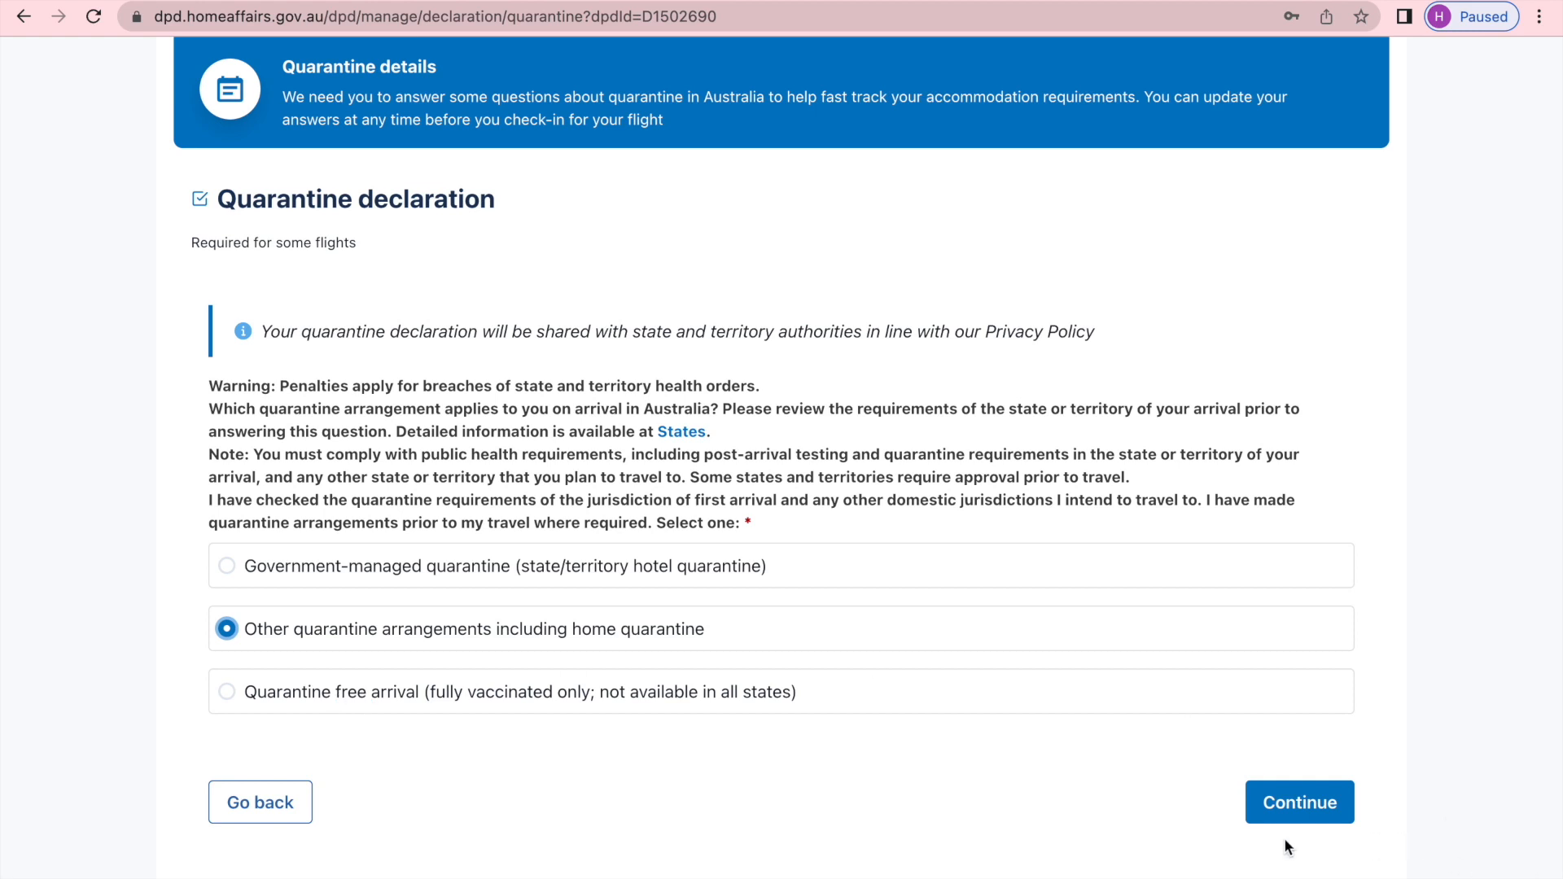
pyautogui.click(228, 693)
pyautogui.click(227, 628)
pyautogui.click(228, 691)
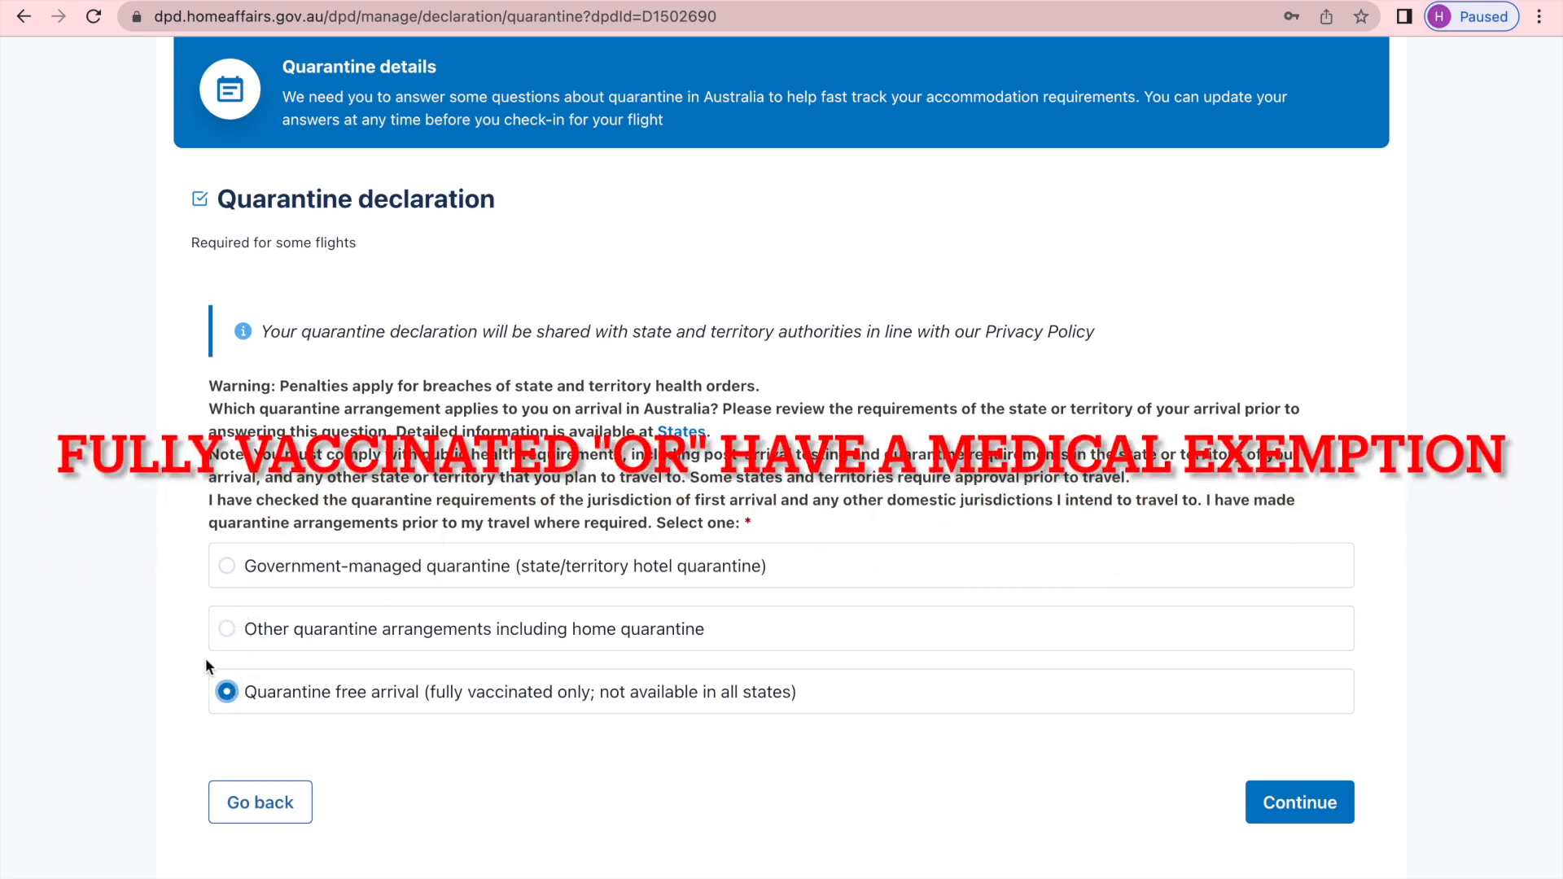
pyautogui.click(227, 628)
pyautogui.click(226, 691)
pyautogui.click(224, 632)
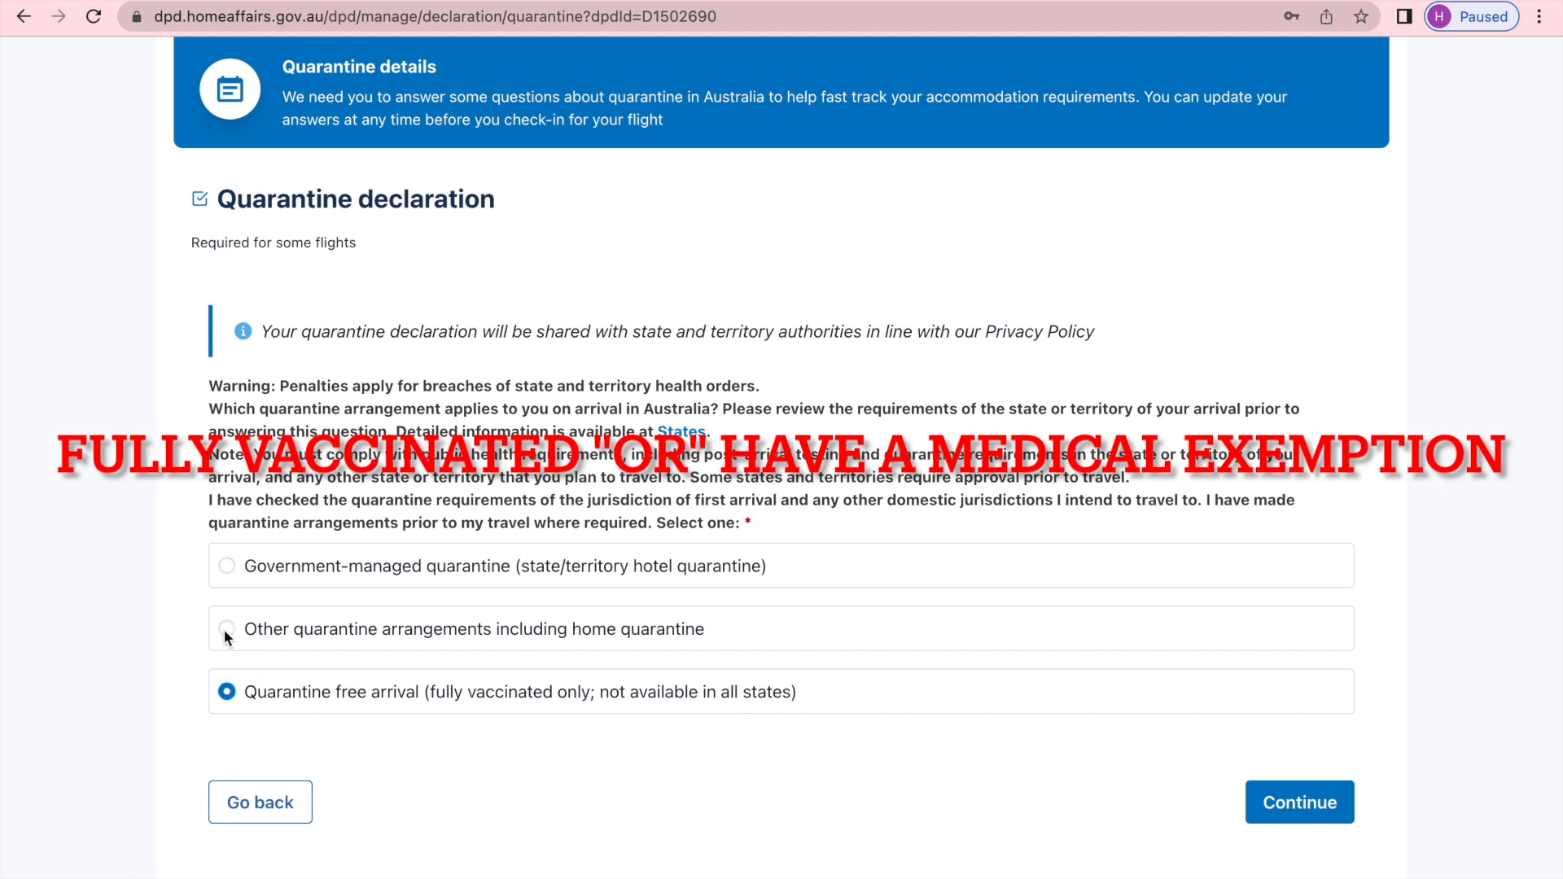
pyautogui.click(222, 692)
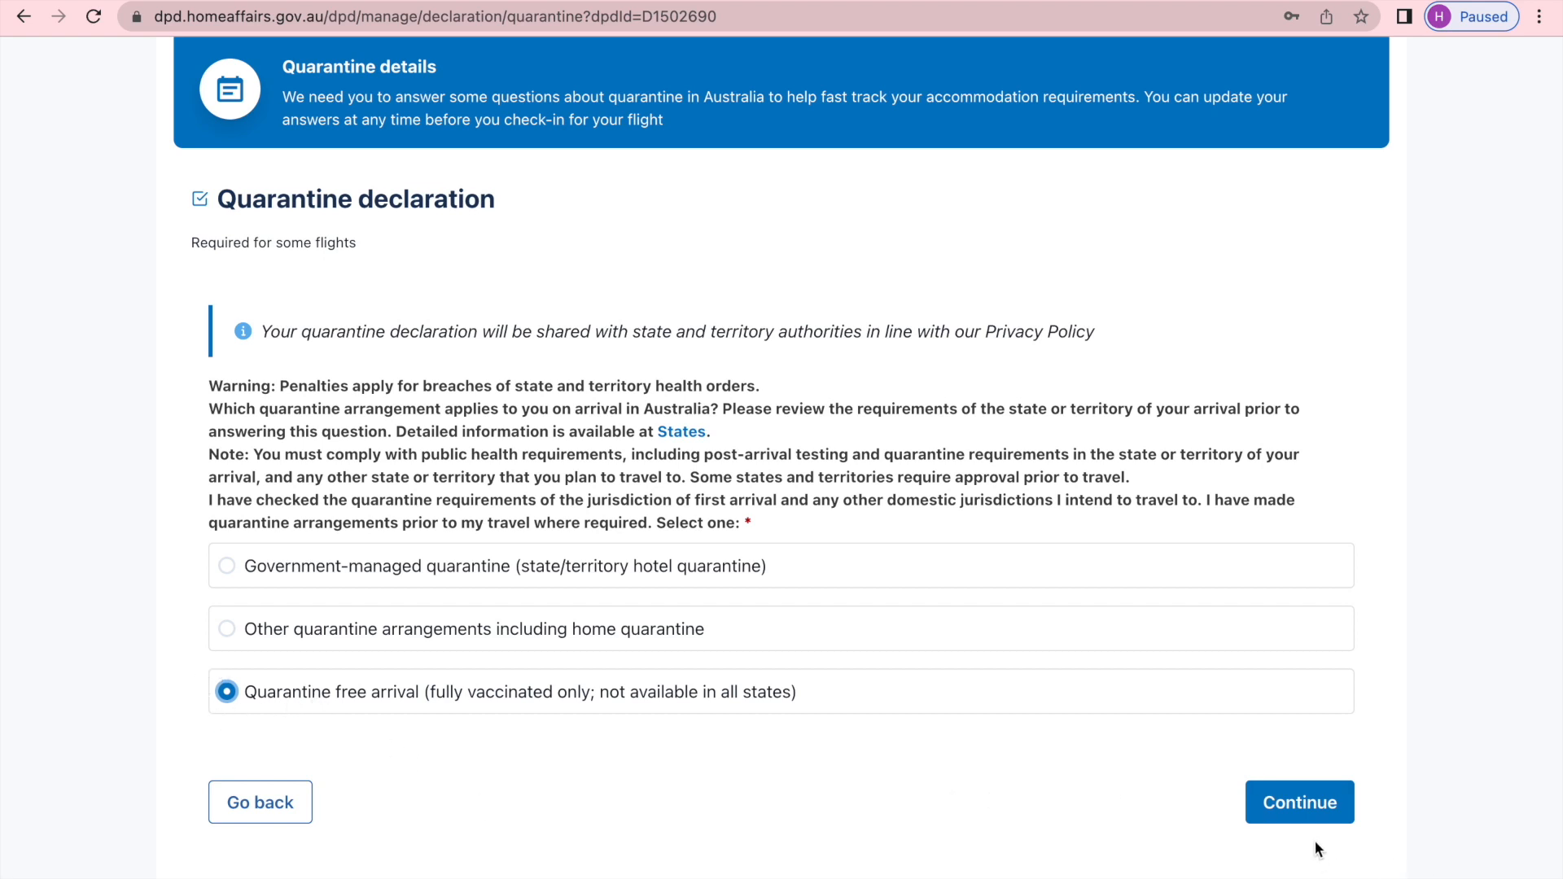
pyautogui.click(1300, 818)
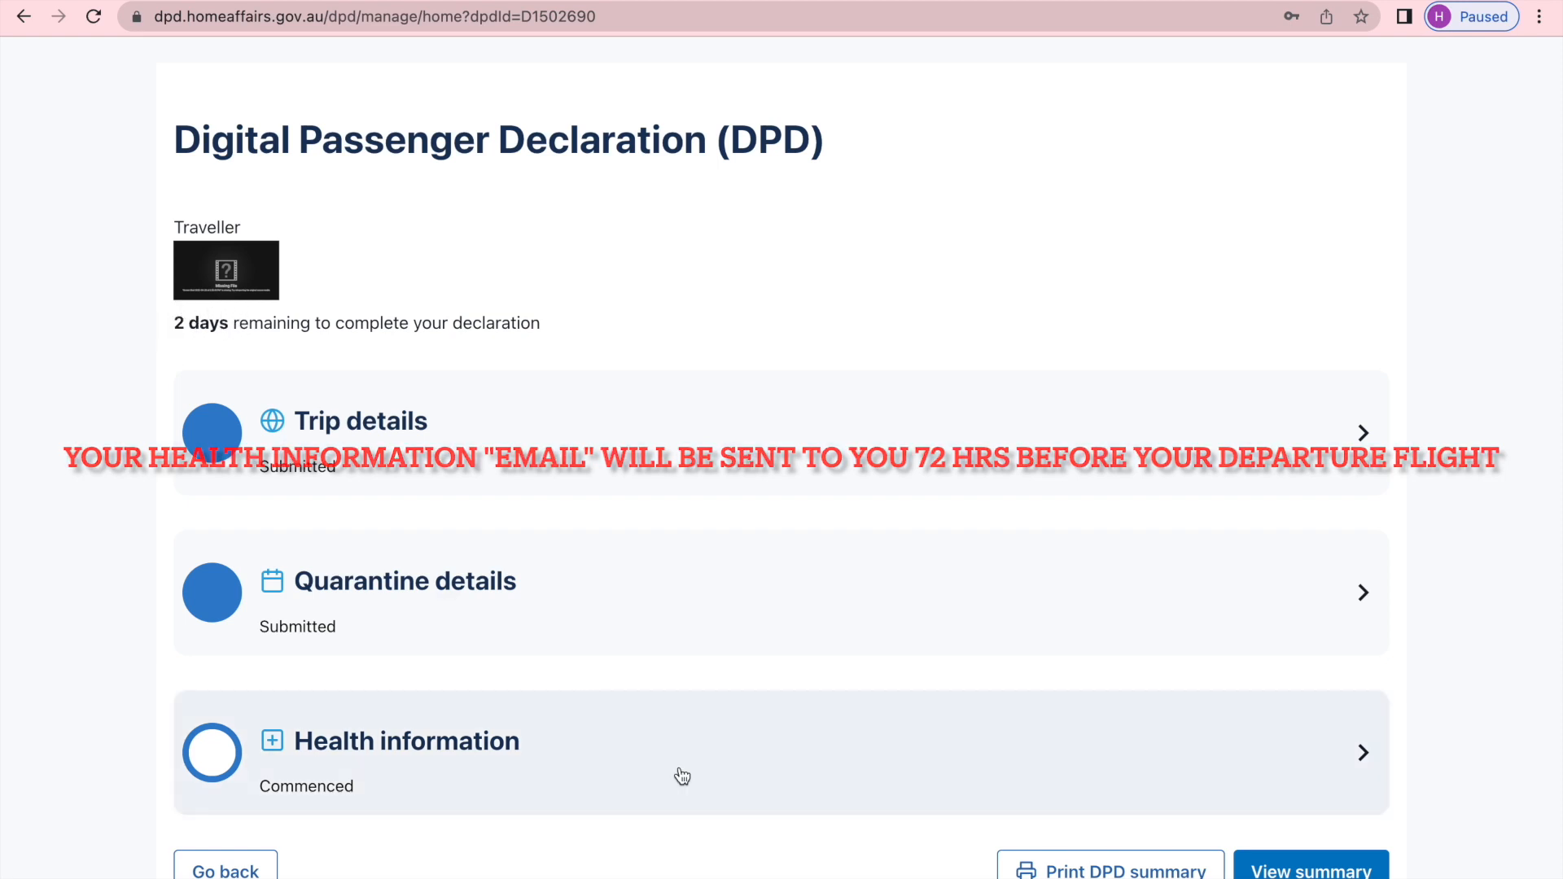
# Step: Open the Health information section and answer No to Australian citizen, permanent resident or immediate family member and to being fully vaccinated
pyautogui.click(630, 757)
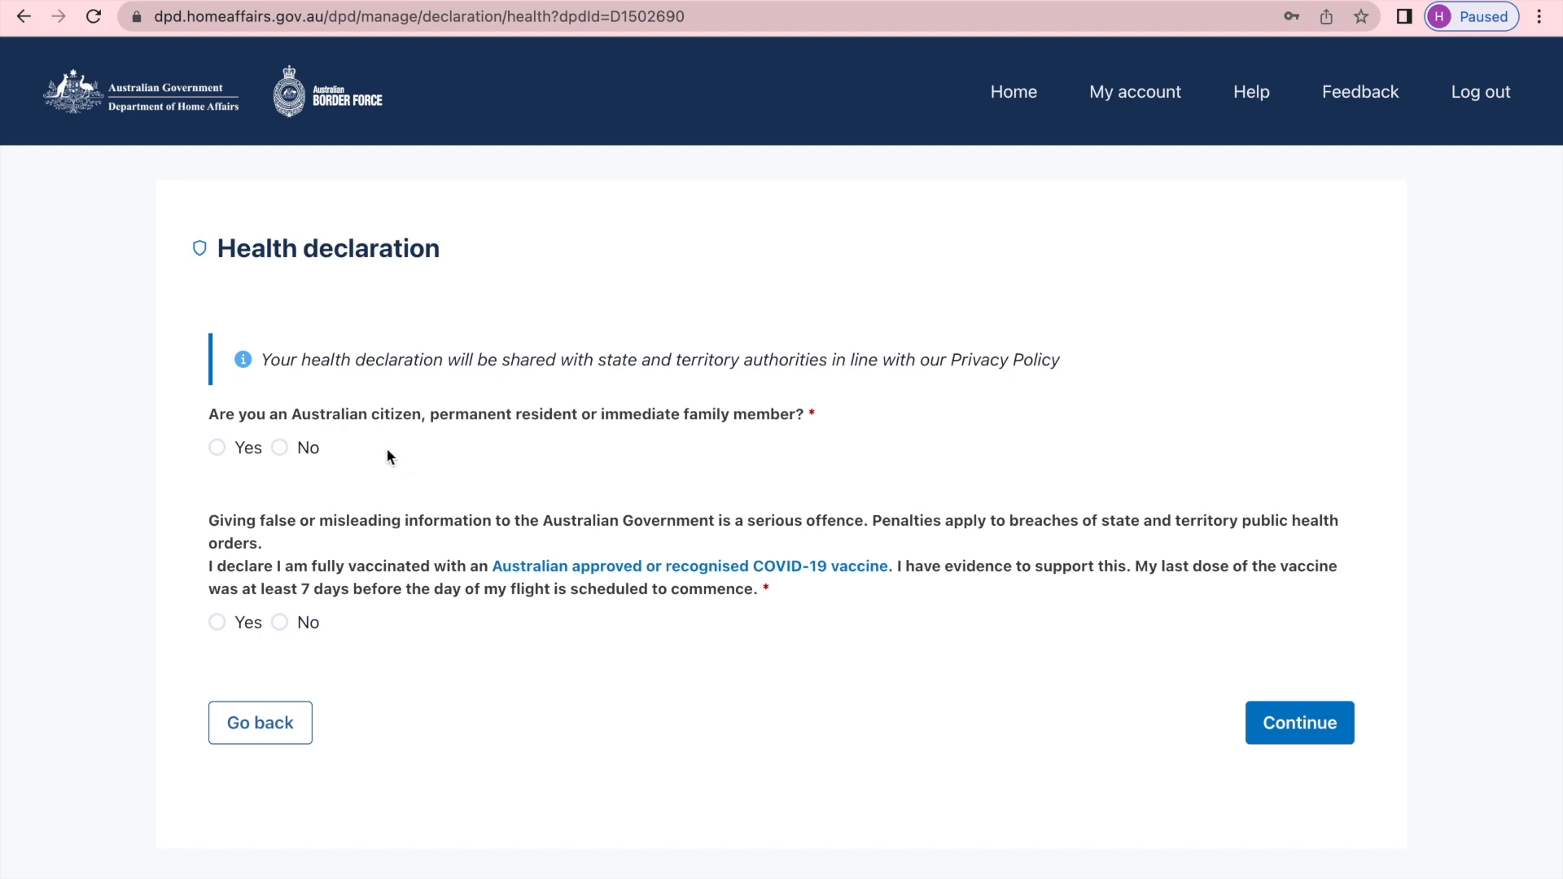
pyautogui.click(217, 450)
pyautogui.click(282, 450)
pyautogui.click(218, 623)
pyautogui.click(282, 627)
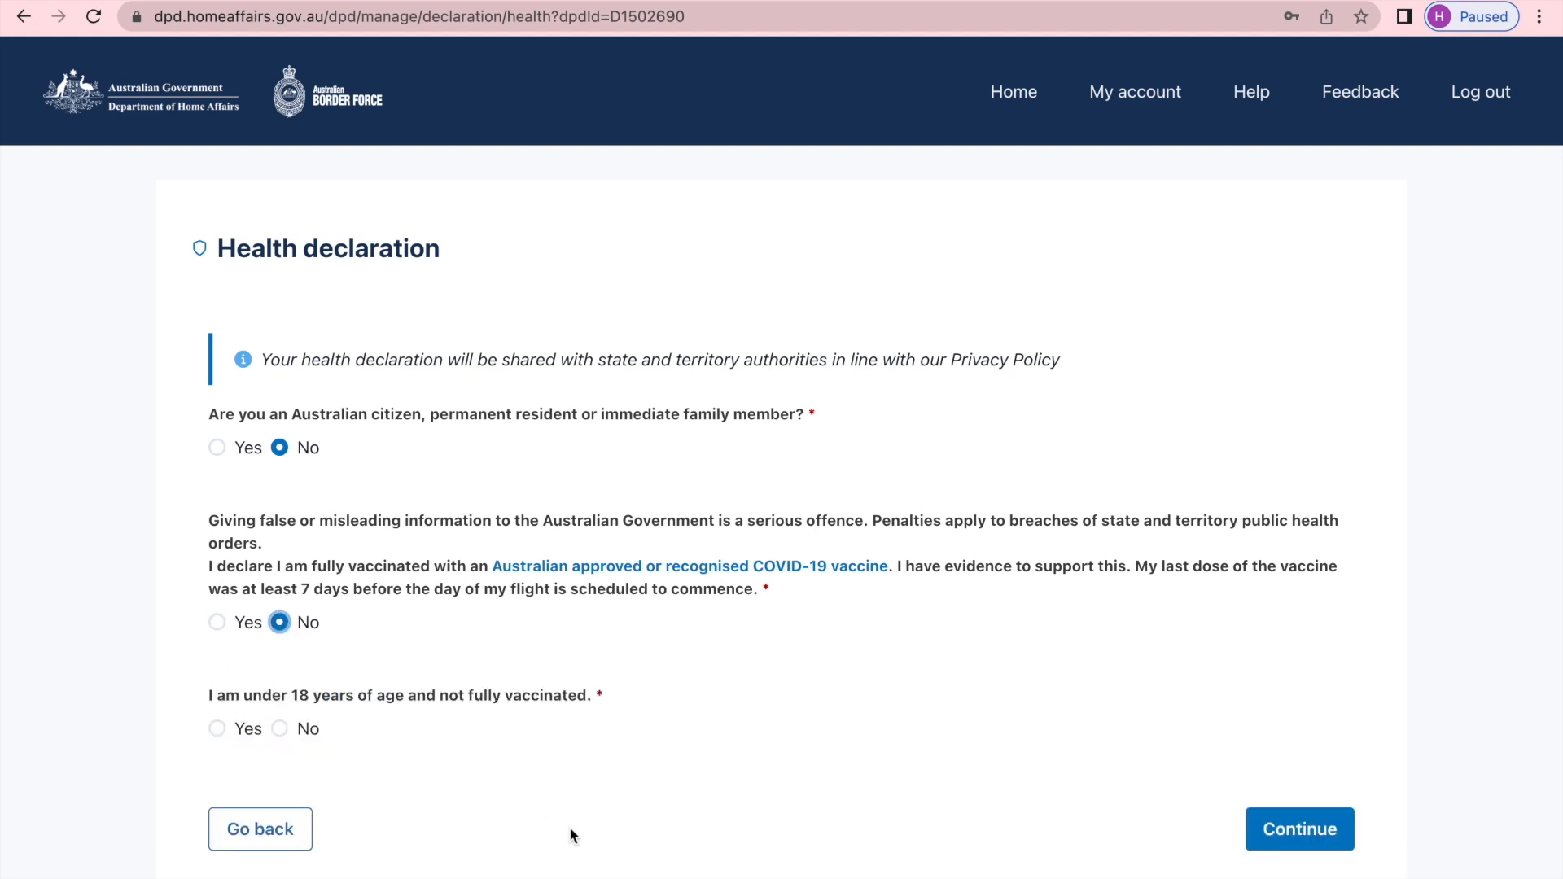
# Step: Keep the fully vaccinated answer at No, try Yes for being under 18 and not fully vaccinated, and settle on No
pyautogui.scroll(-1, 569, 827)
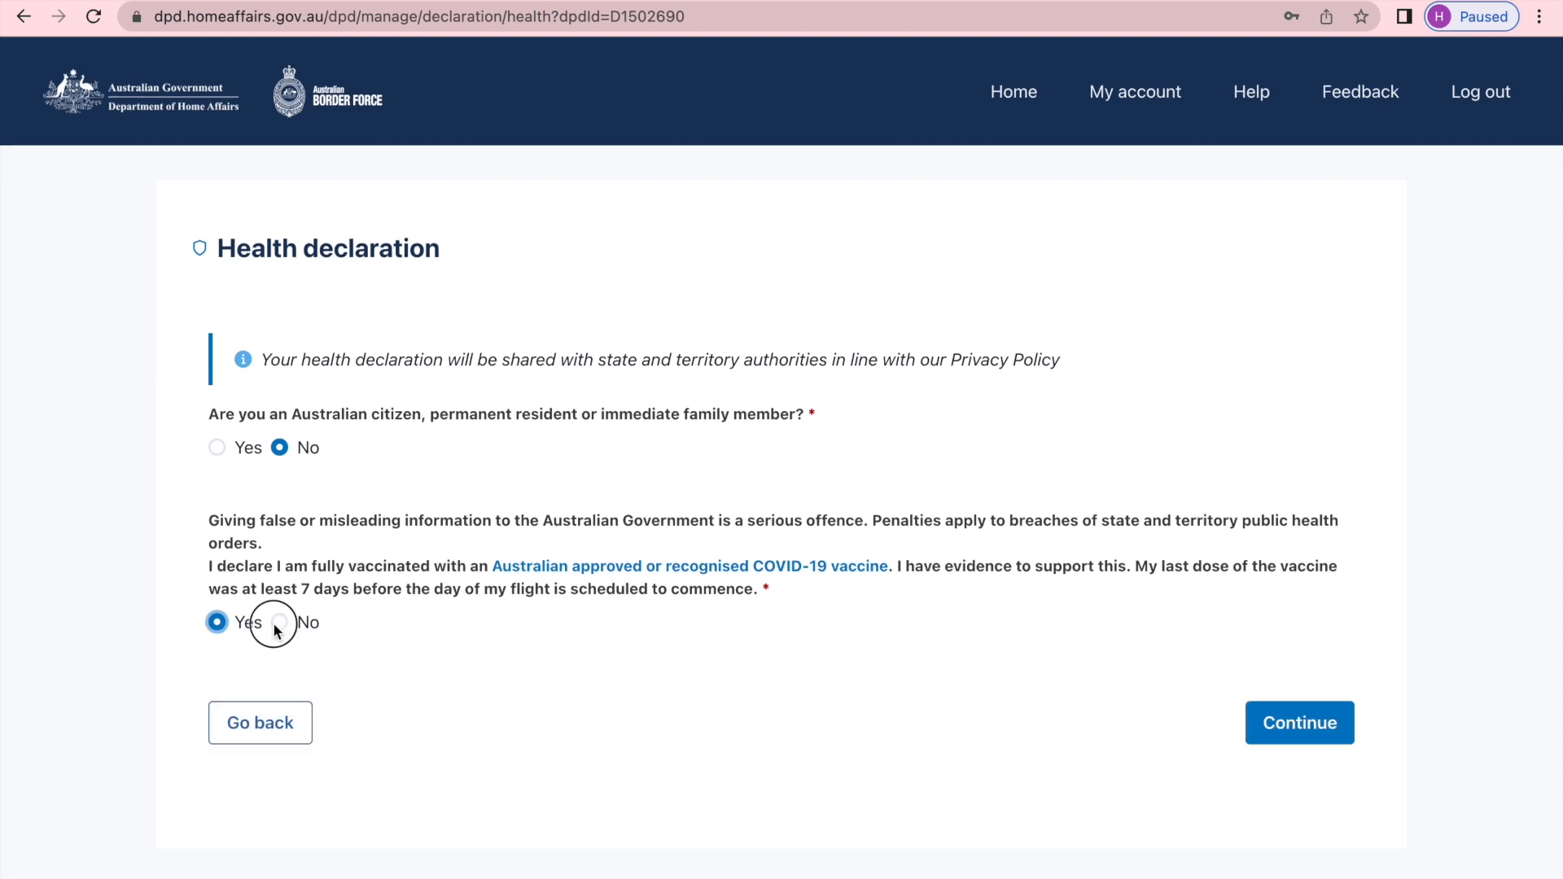
pyautogui.click(276, 624)
pyautogui.scroll(-1, 569, 762)
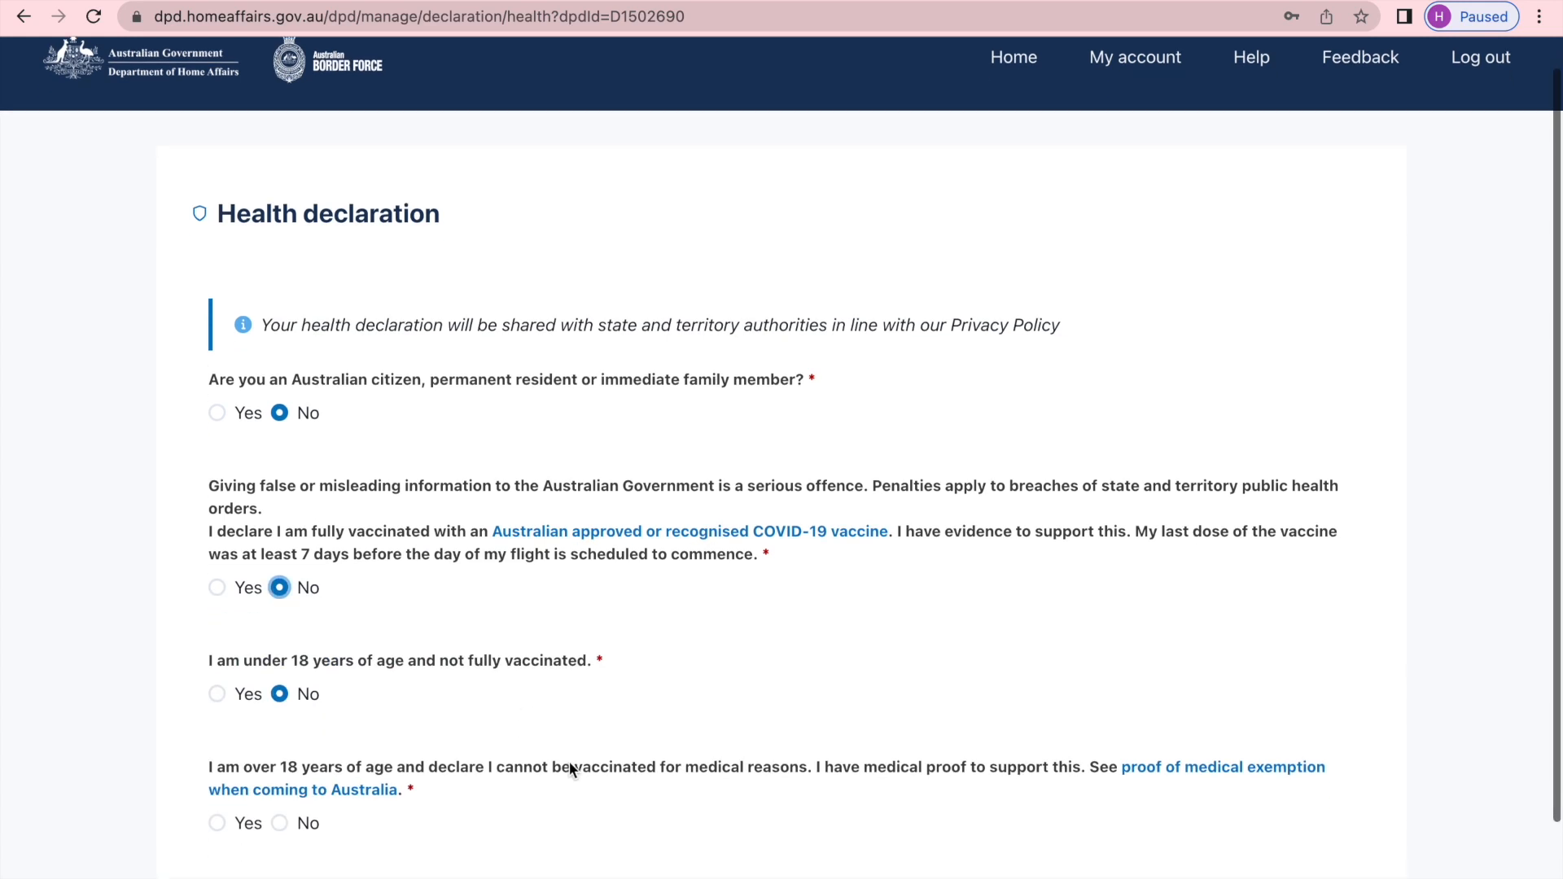
pyautogui.scroll(-2, 569, 761)
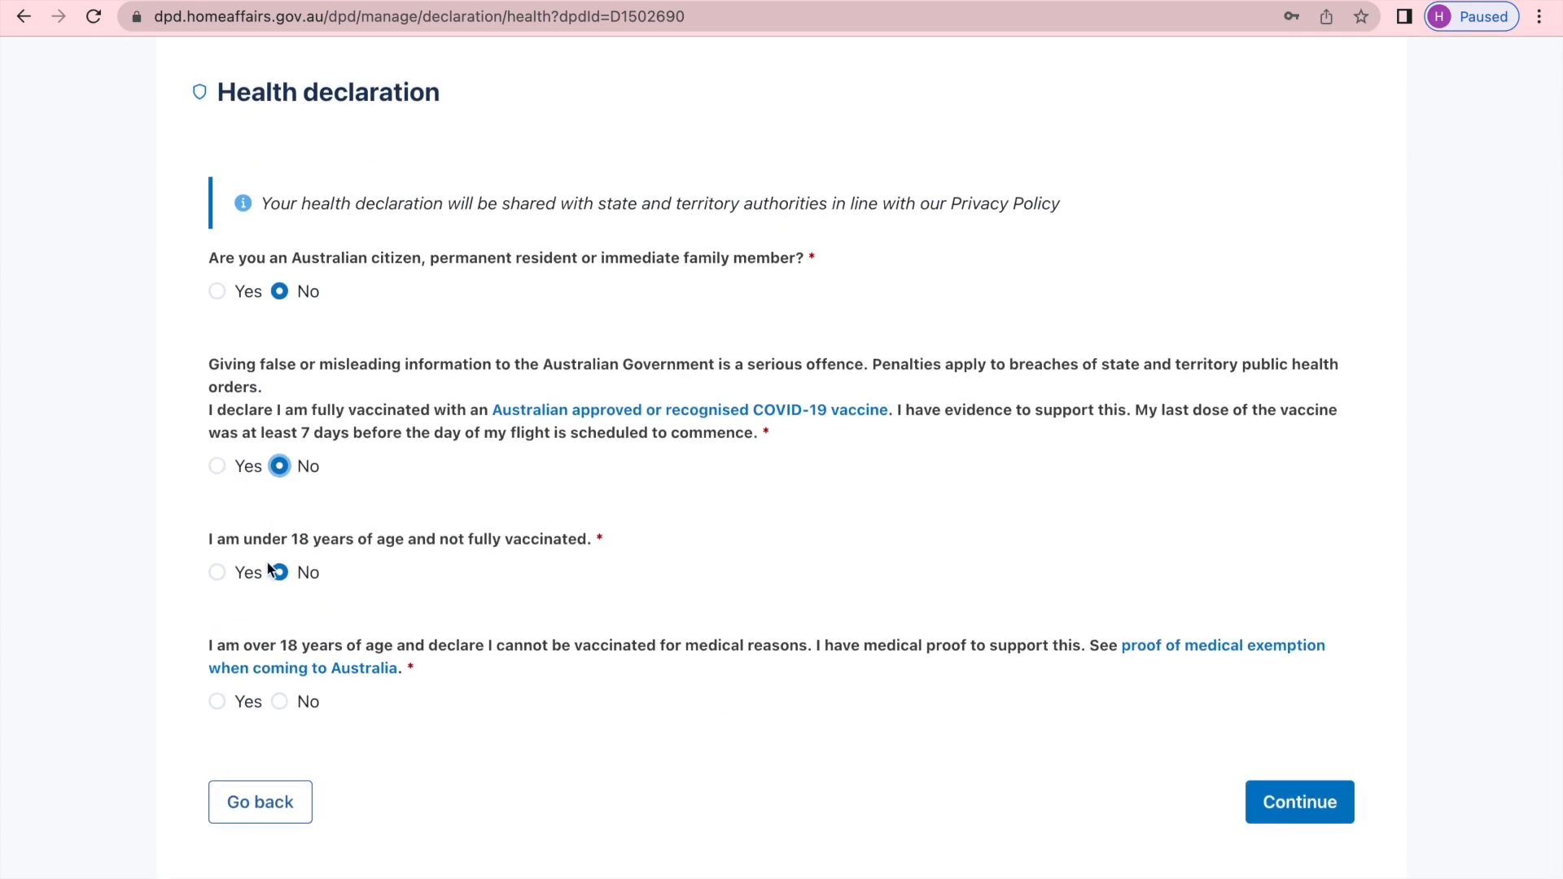
pyautogui.click(217, 572)
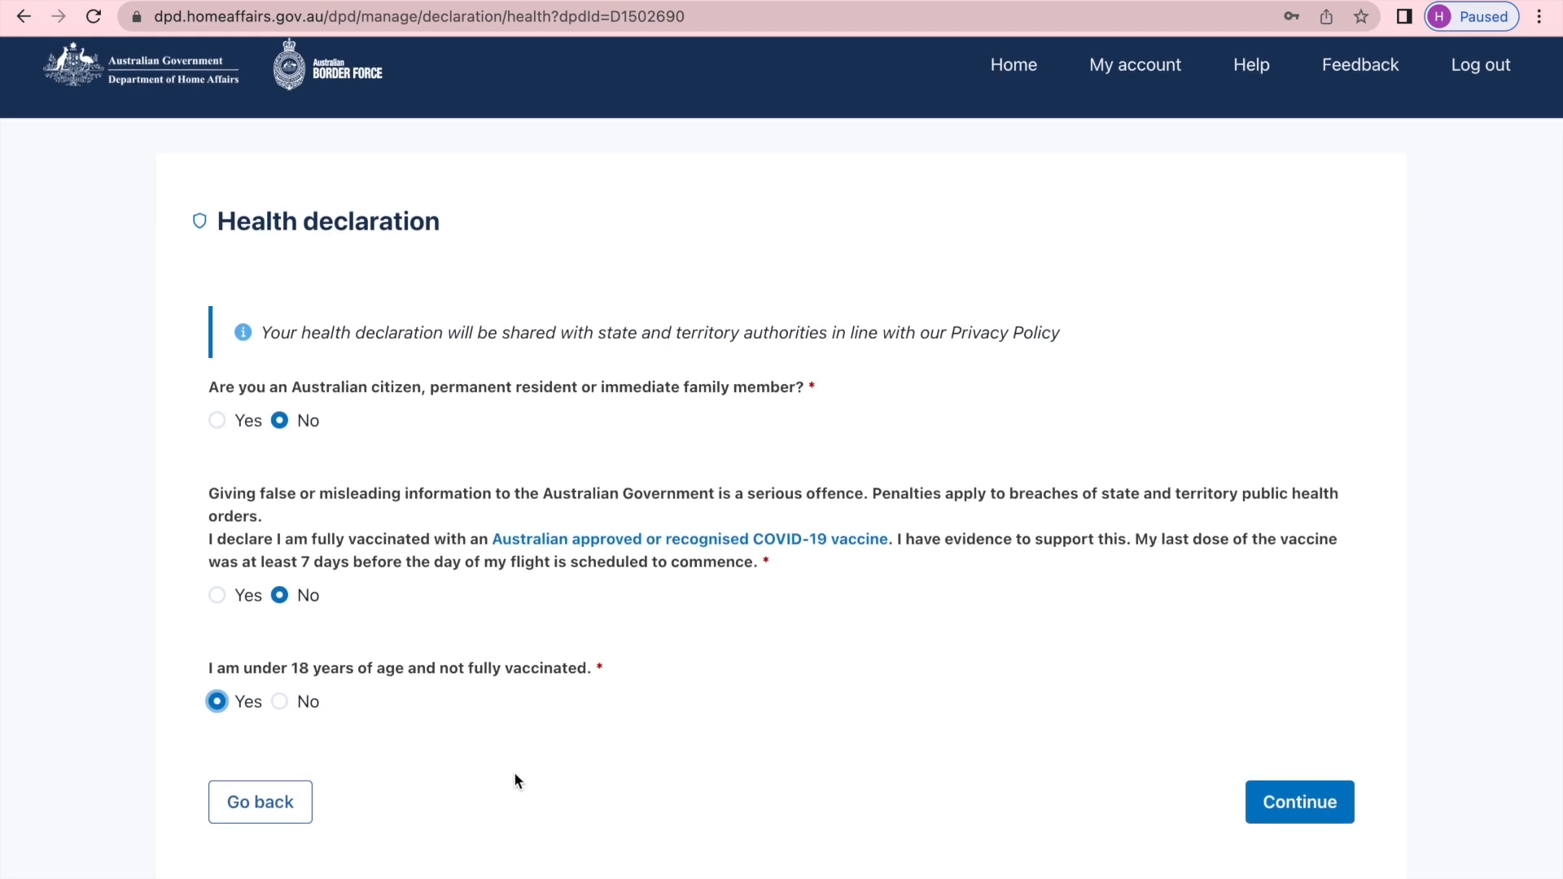
pyautogui.click(214, 703)
pyautogui.click(293, 702)
pyautogui.scroll(-2, 383, 592)
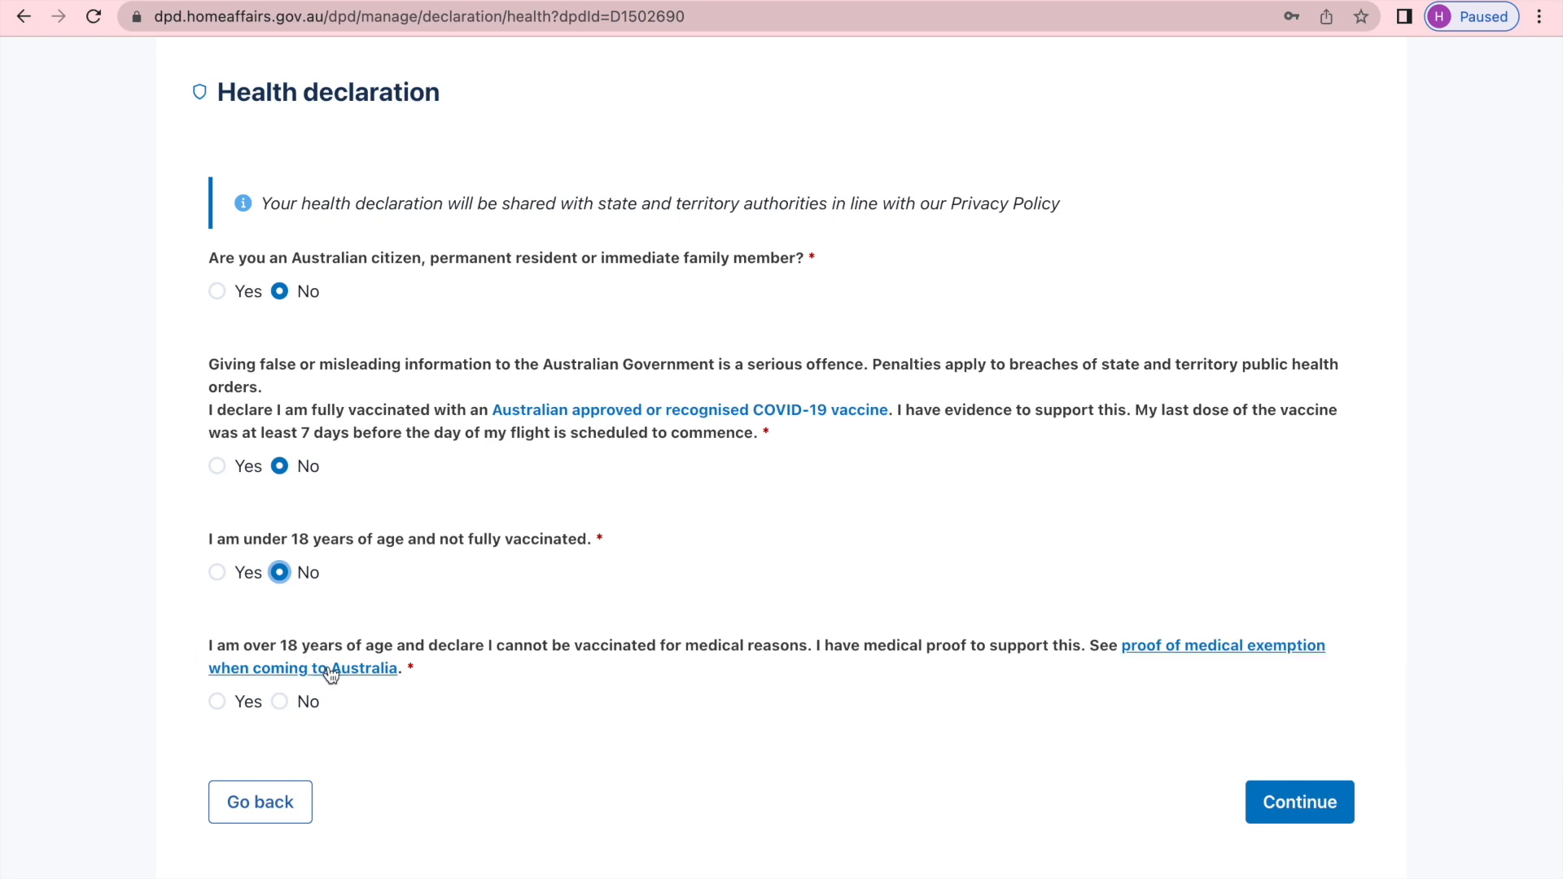
# Step: Try Yes and No for the over-18 medical exemption, then for not meeting Australia's vaccination requirements
pyautogui.click(217, 700)
pyautogui.scroll(-2, 434, 850)
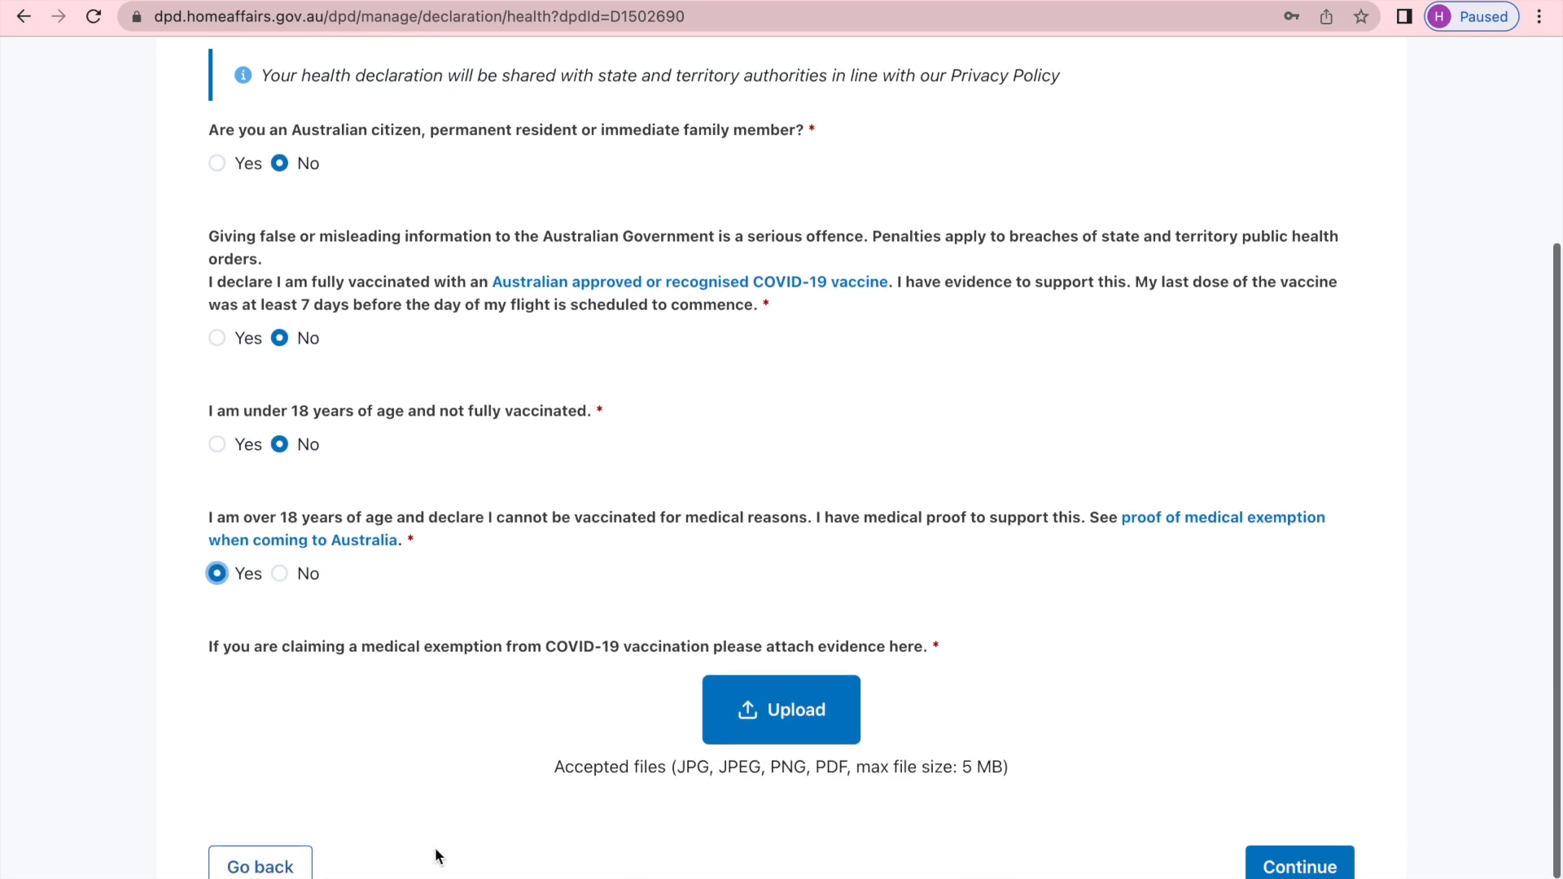
pyautogui.scroll(-1, 437, 854)
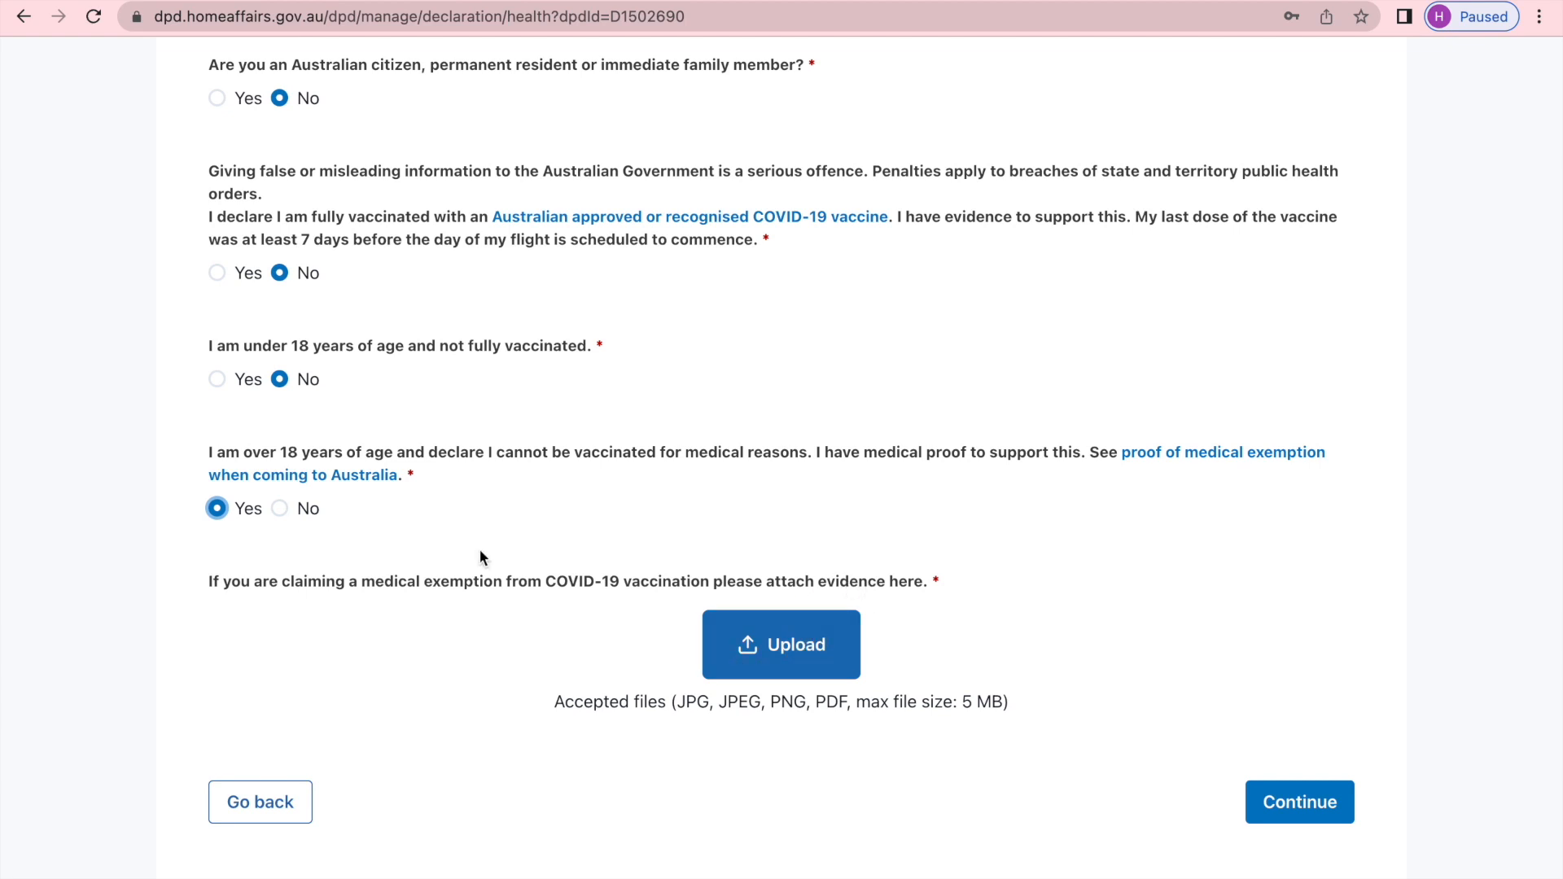
pyautogui.click(280, 509)
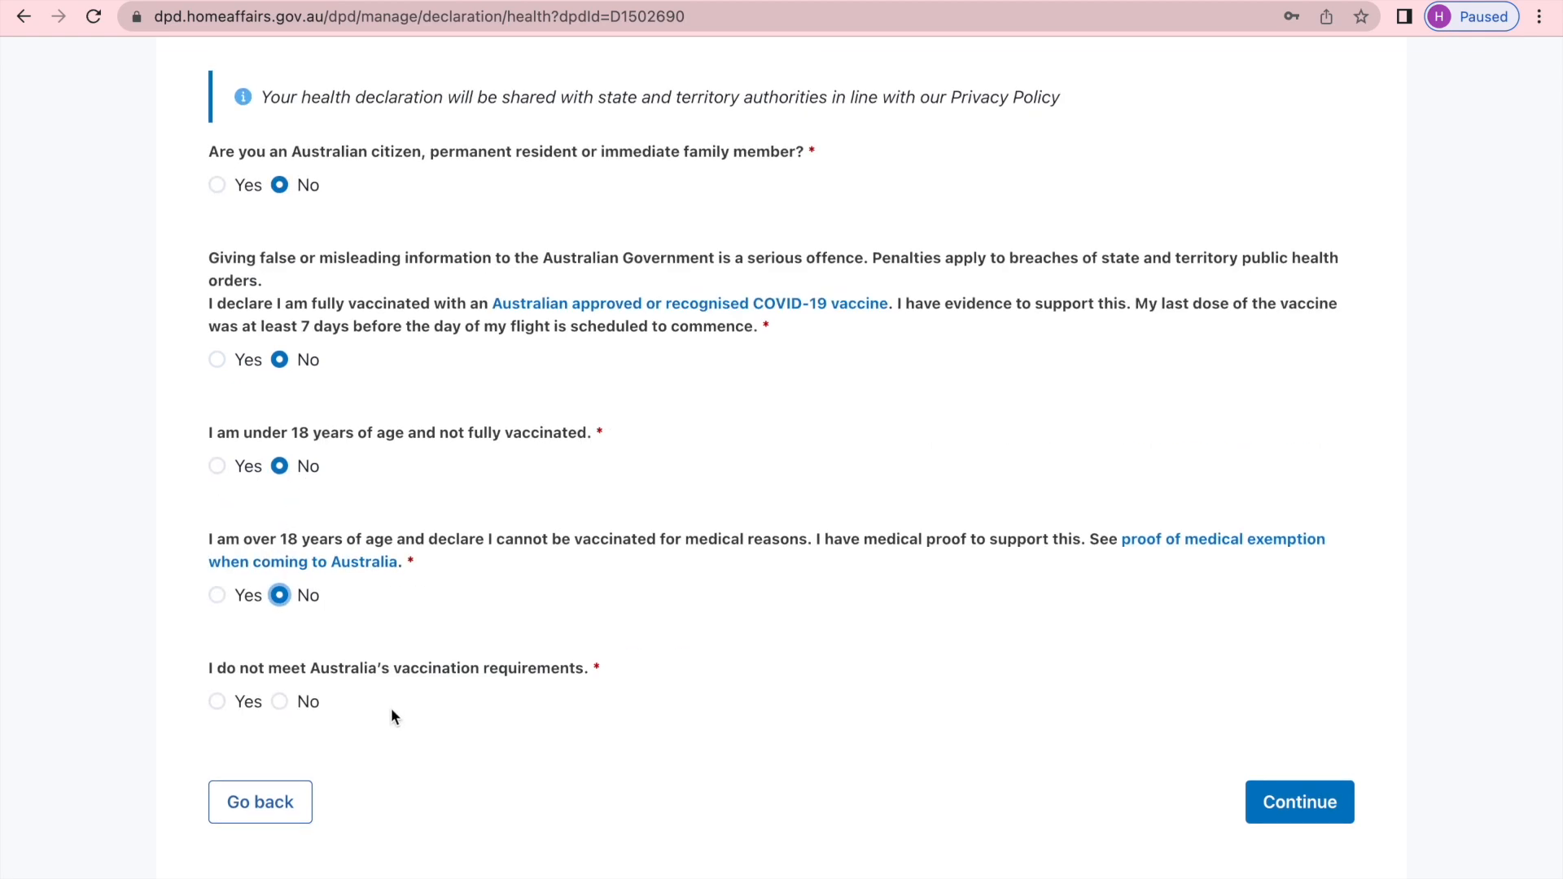
pyautogui.click(214, 700)
pyautogui.click(281, 704)
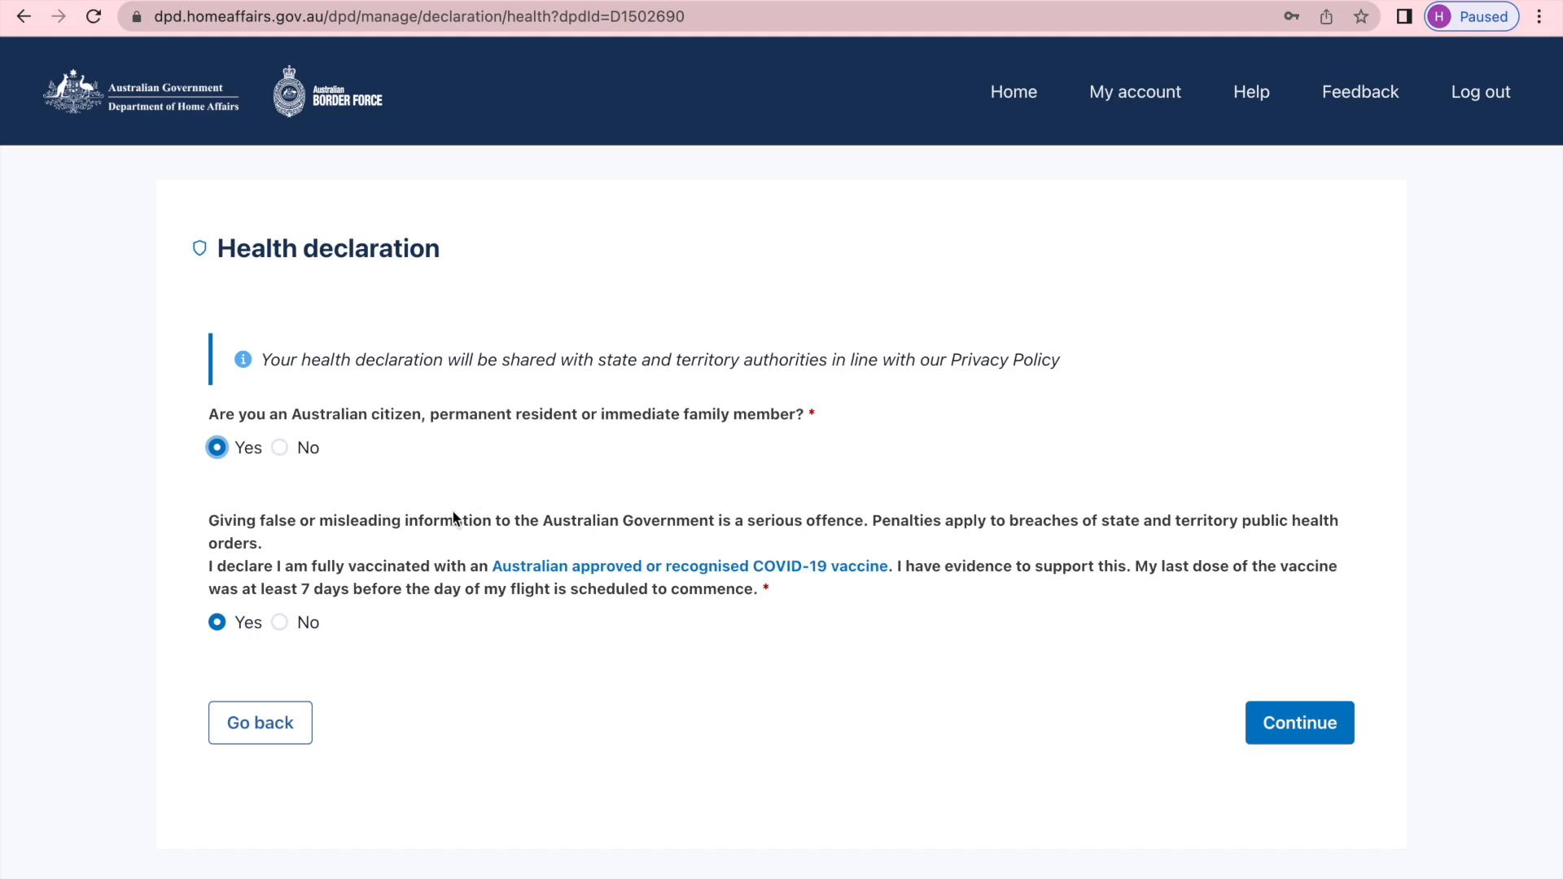
# Step: Answer Yes to Australian citizen, permanent resident or immediate family member and to being fully vaccinated, and continue to the vaccination details
pyautogui.click(219, 447)
pyautogui.click(1297, 735)
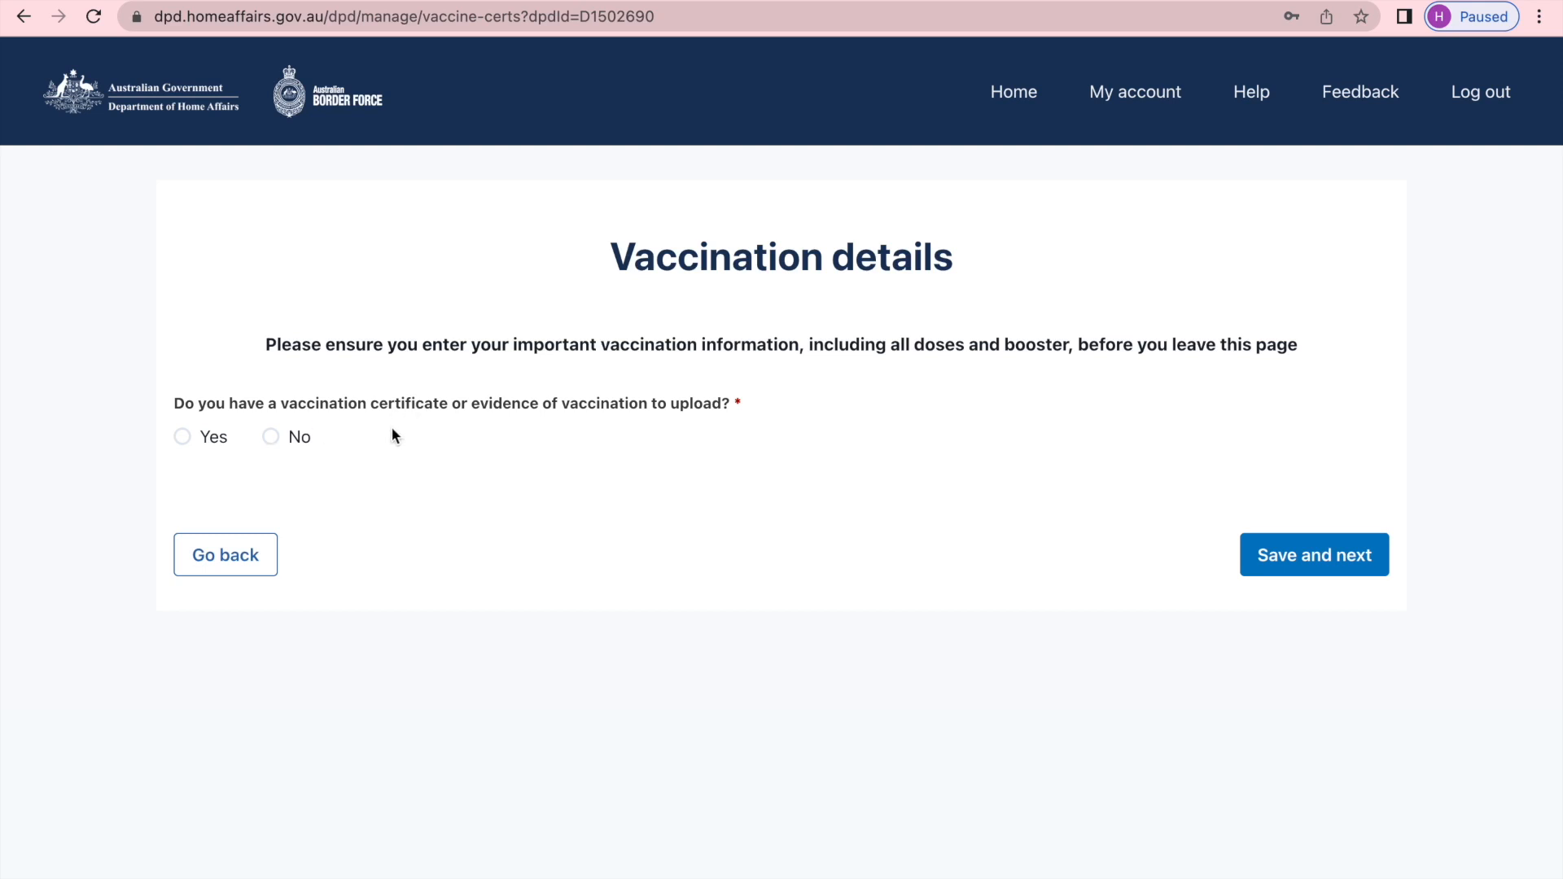
# Step: Answer Yes to having vaccination evidence, upload the certificate and set the number of COVID-19 vaccine doses to 3 or more doses
pyautogui.click(183, 437)
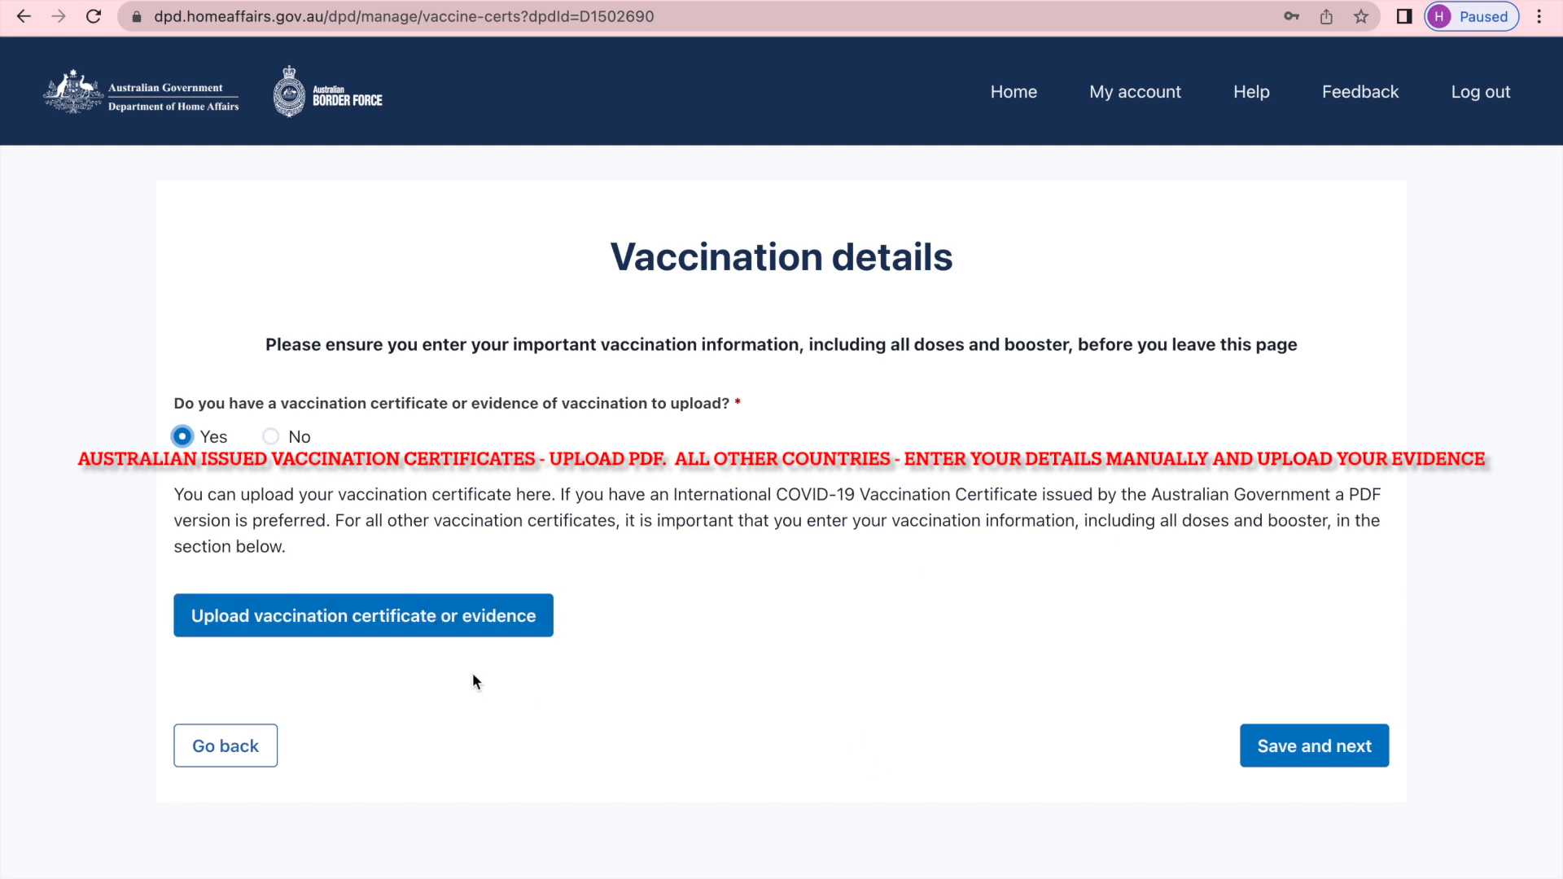
pyautogui.click(424, 628)
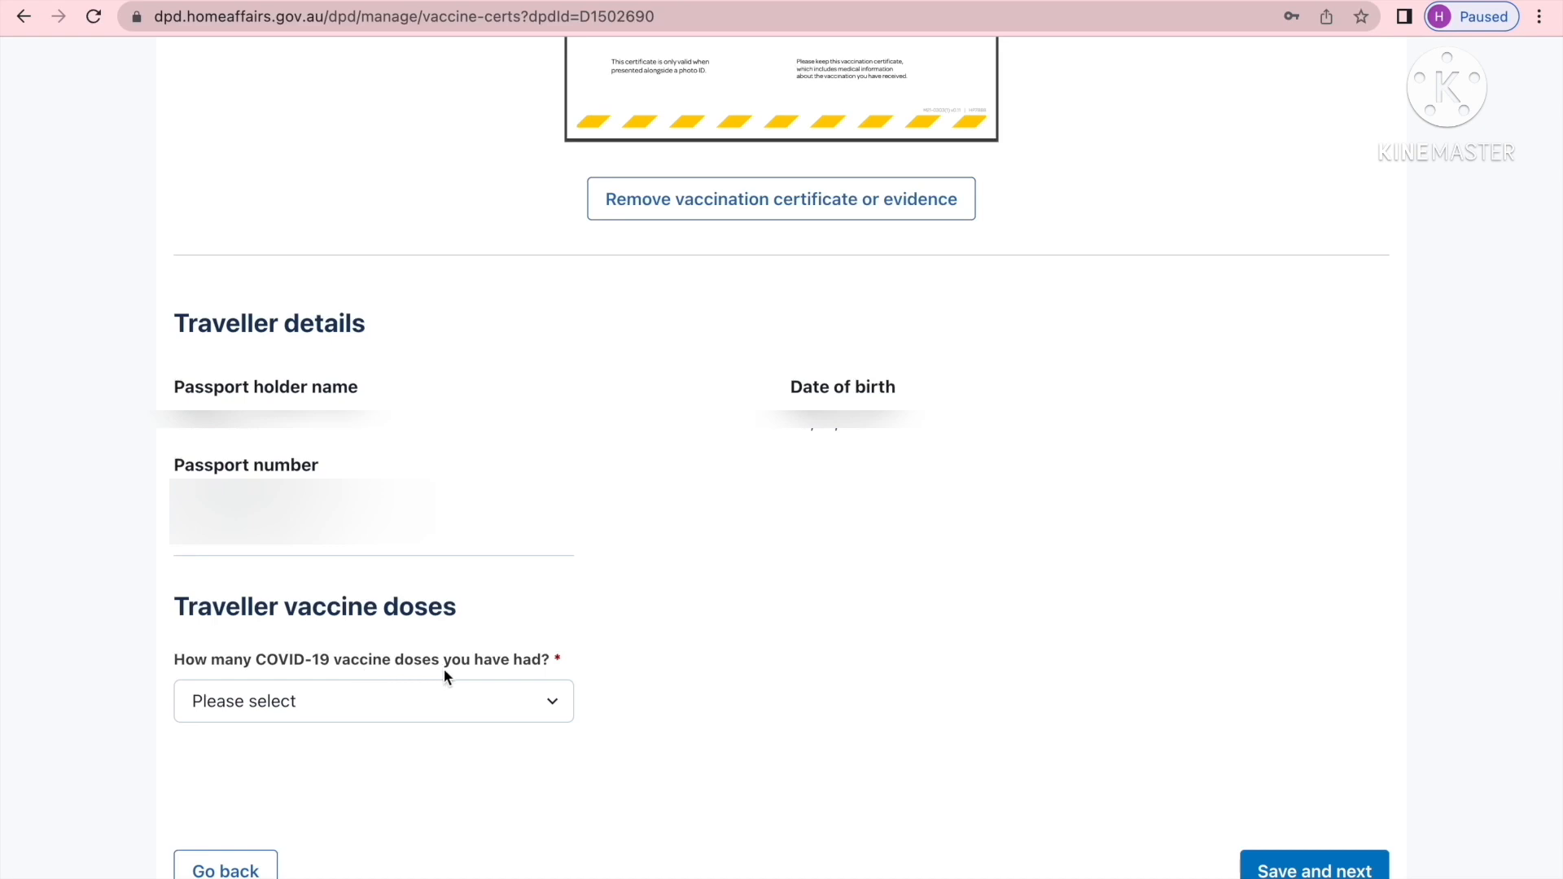
pyautogui.click(554, 705)
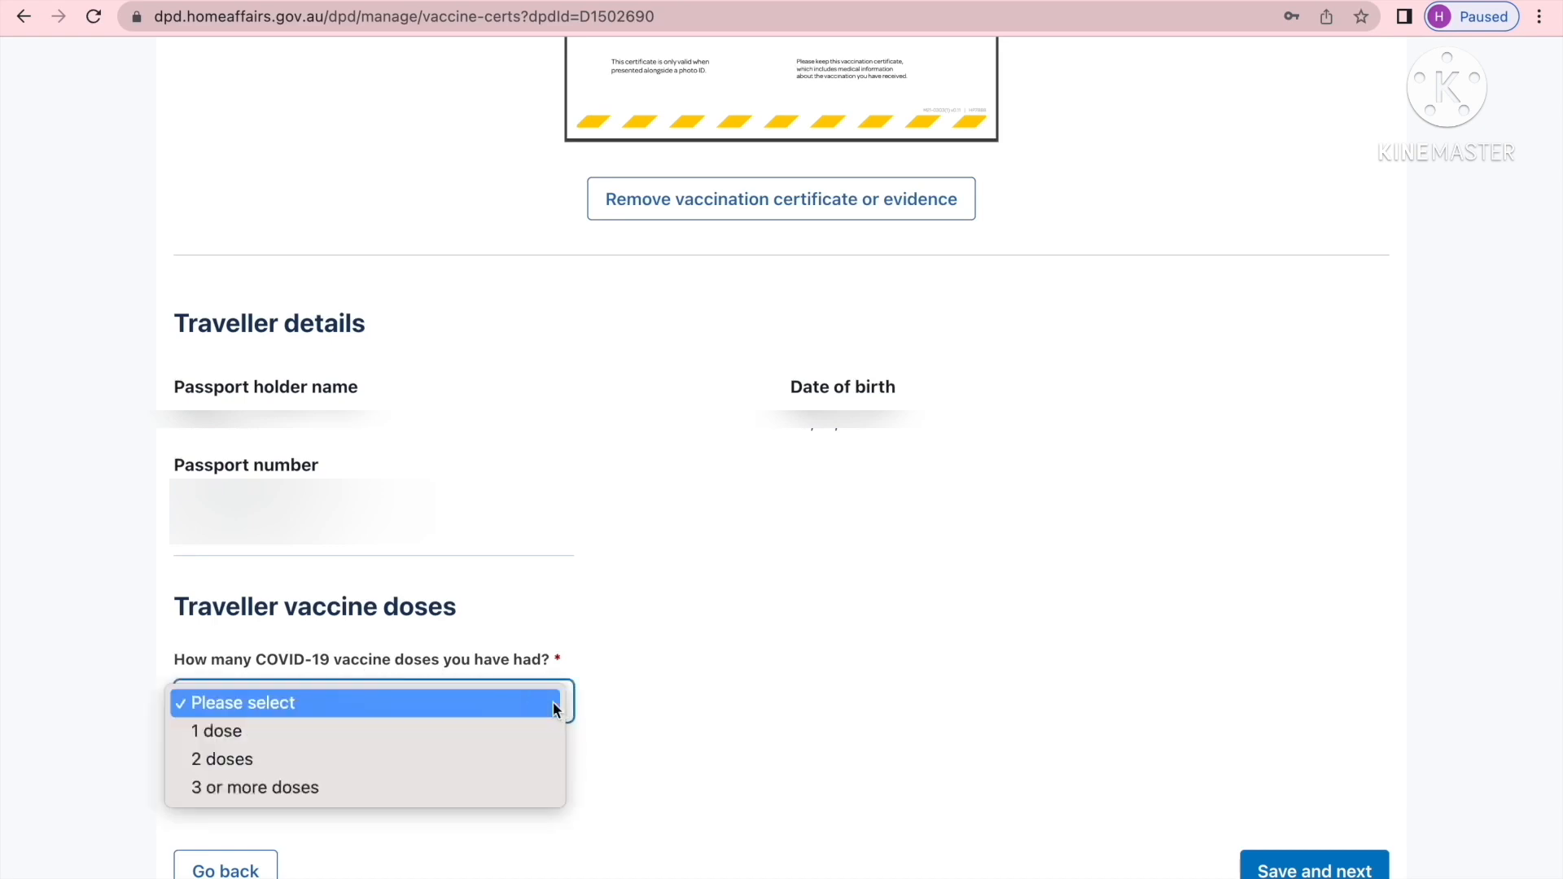
pyautogui.click(369, 794)
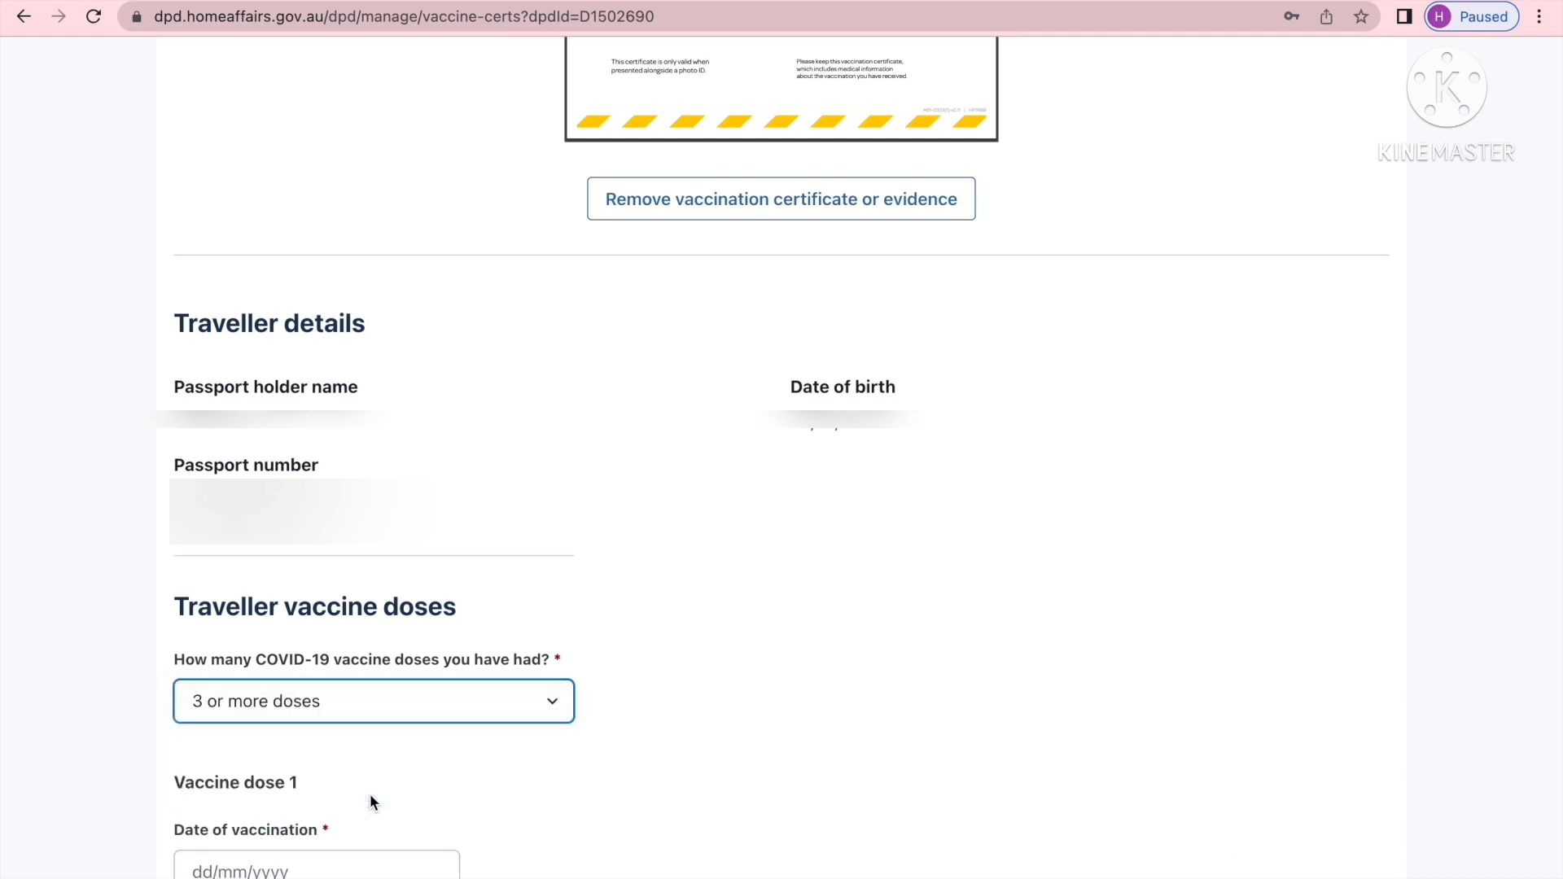
# Step: Save the vaccination details for vaccine doses 1 to 3 and submit the health information from its review page
pyautogui.scroll(-7, 716, 811)
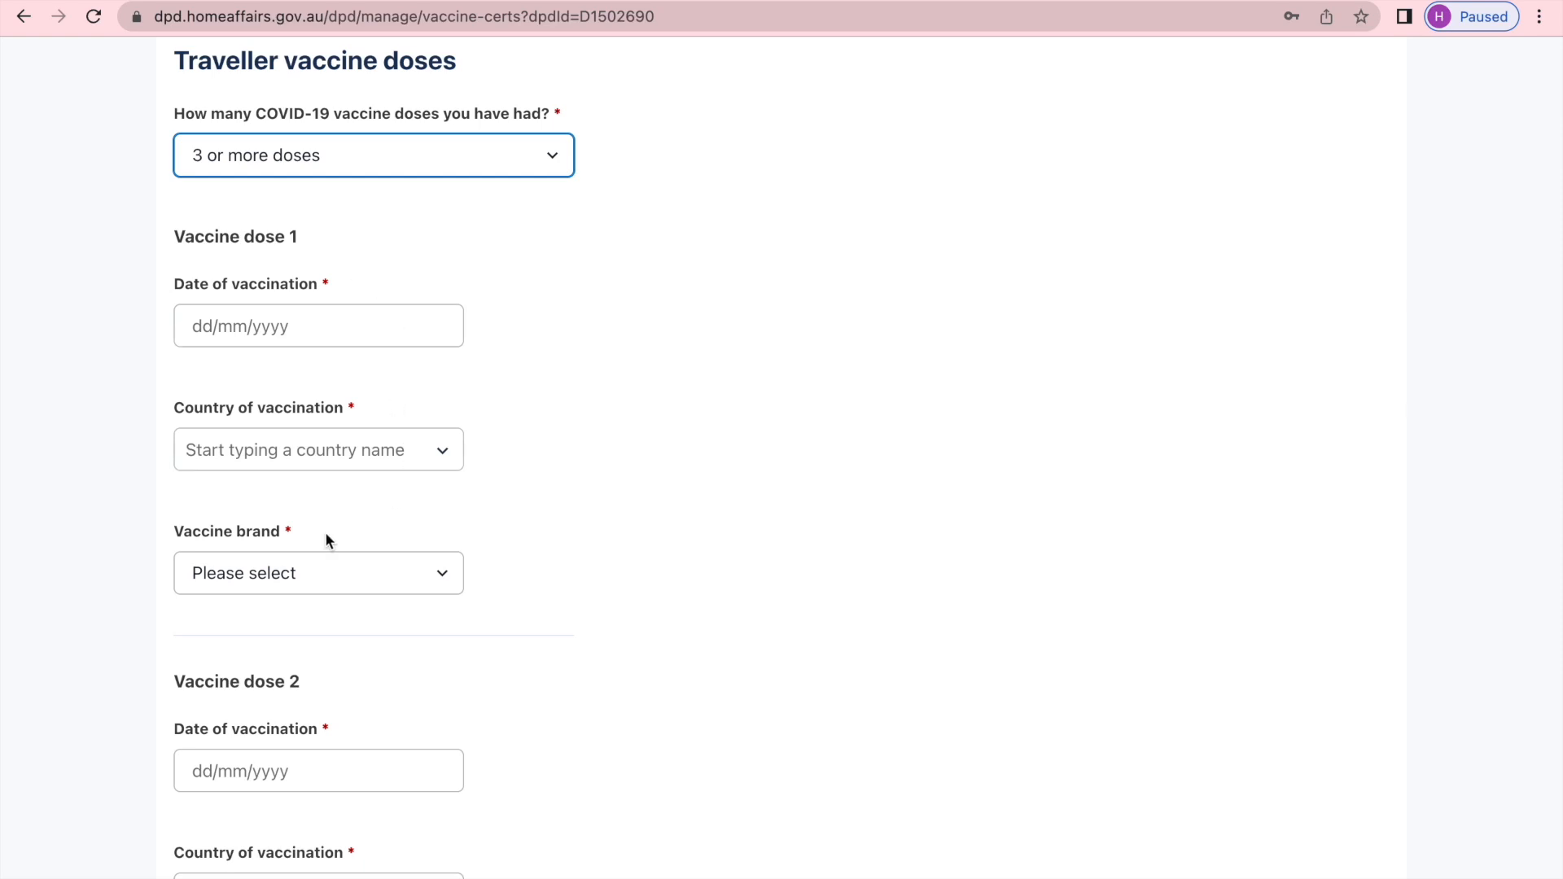
pyautogui.scroll(-8, 700, 684)
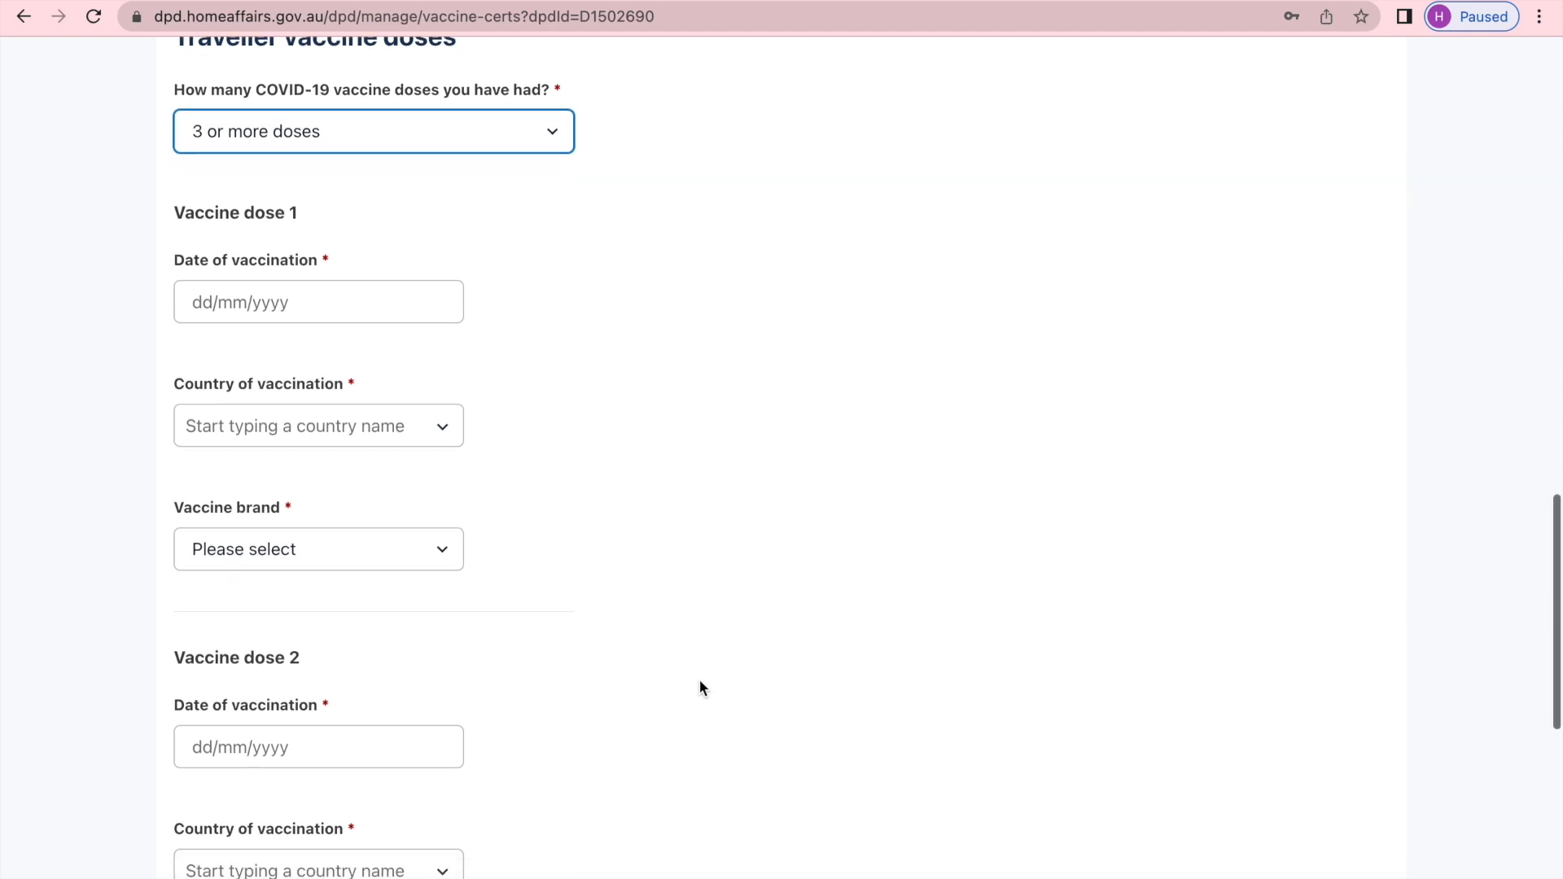
pyautogui.scroll(1, 700, 680)
pyautogui.scroll(-1, 700, 680)
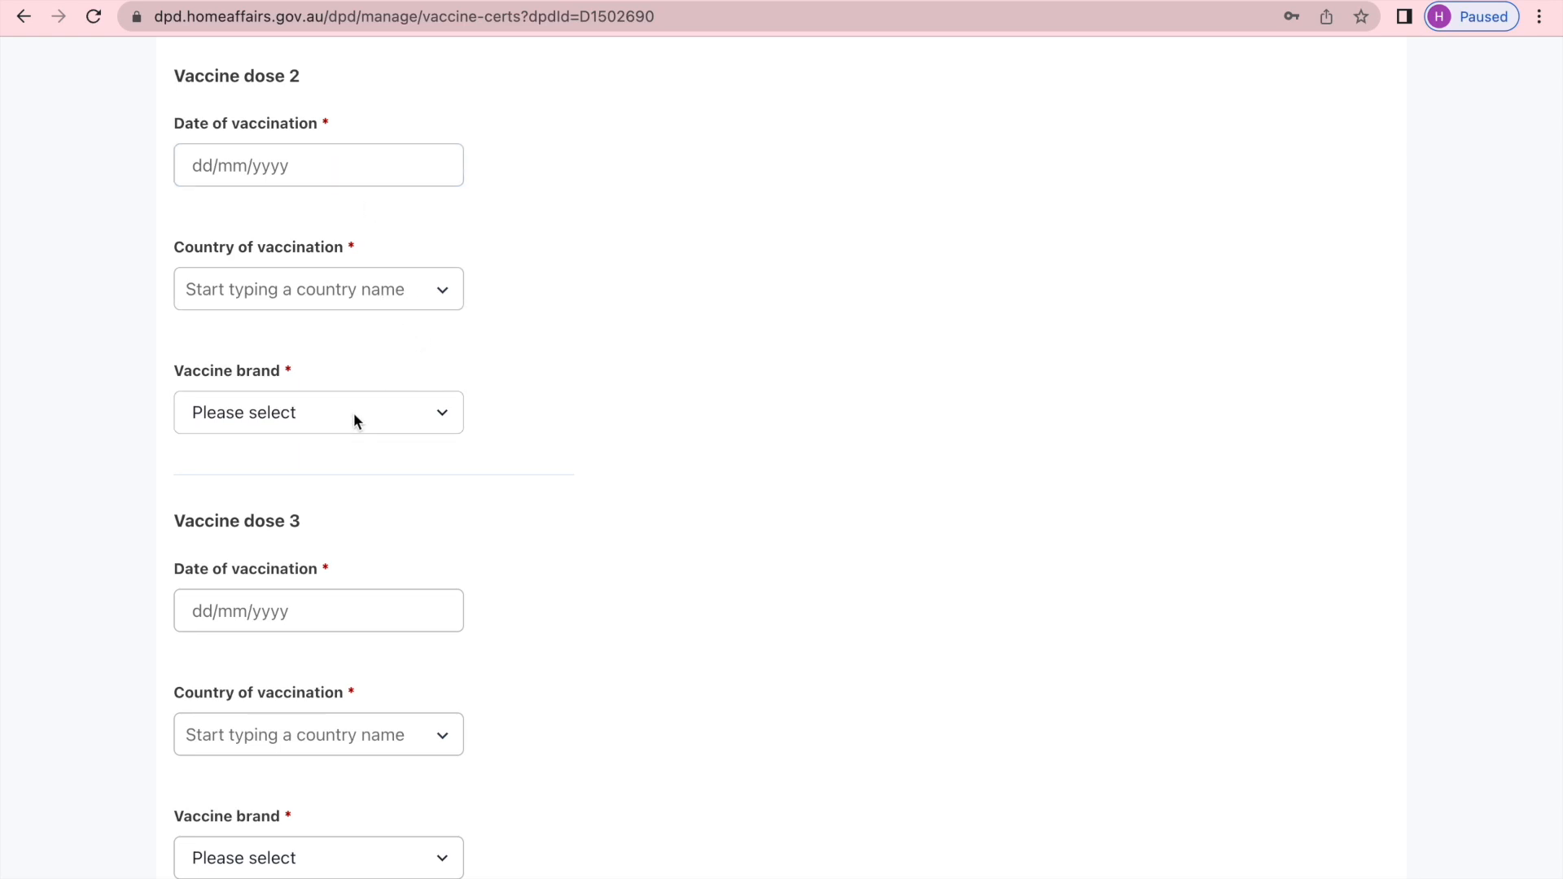
pyautogui.scroll(-2, 627, 597)
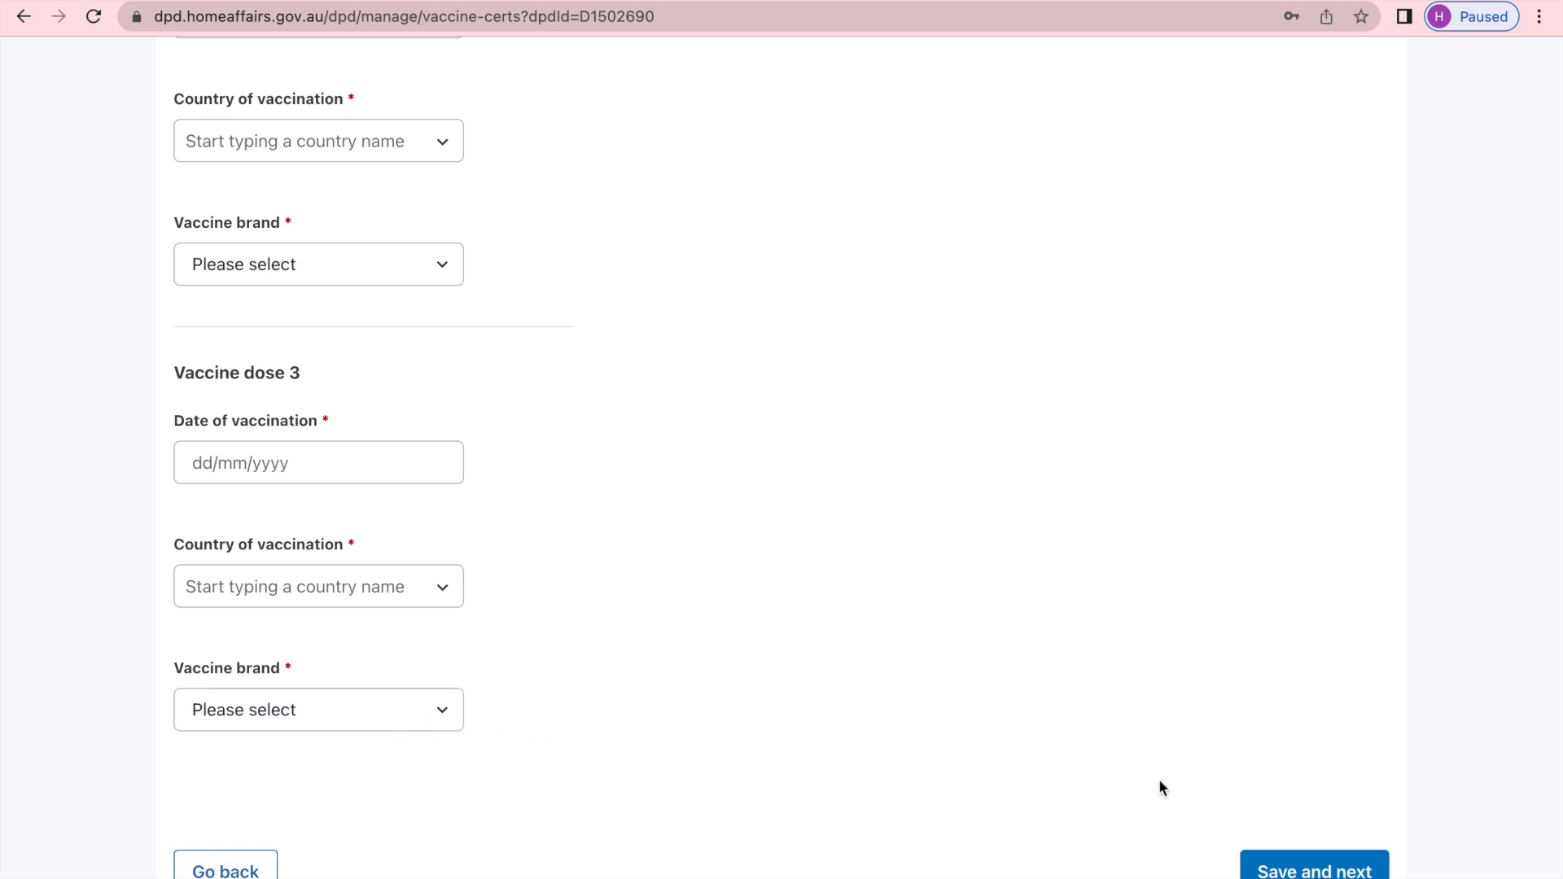
pyautogui.click(1325, 871)
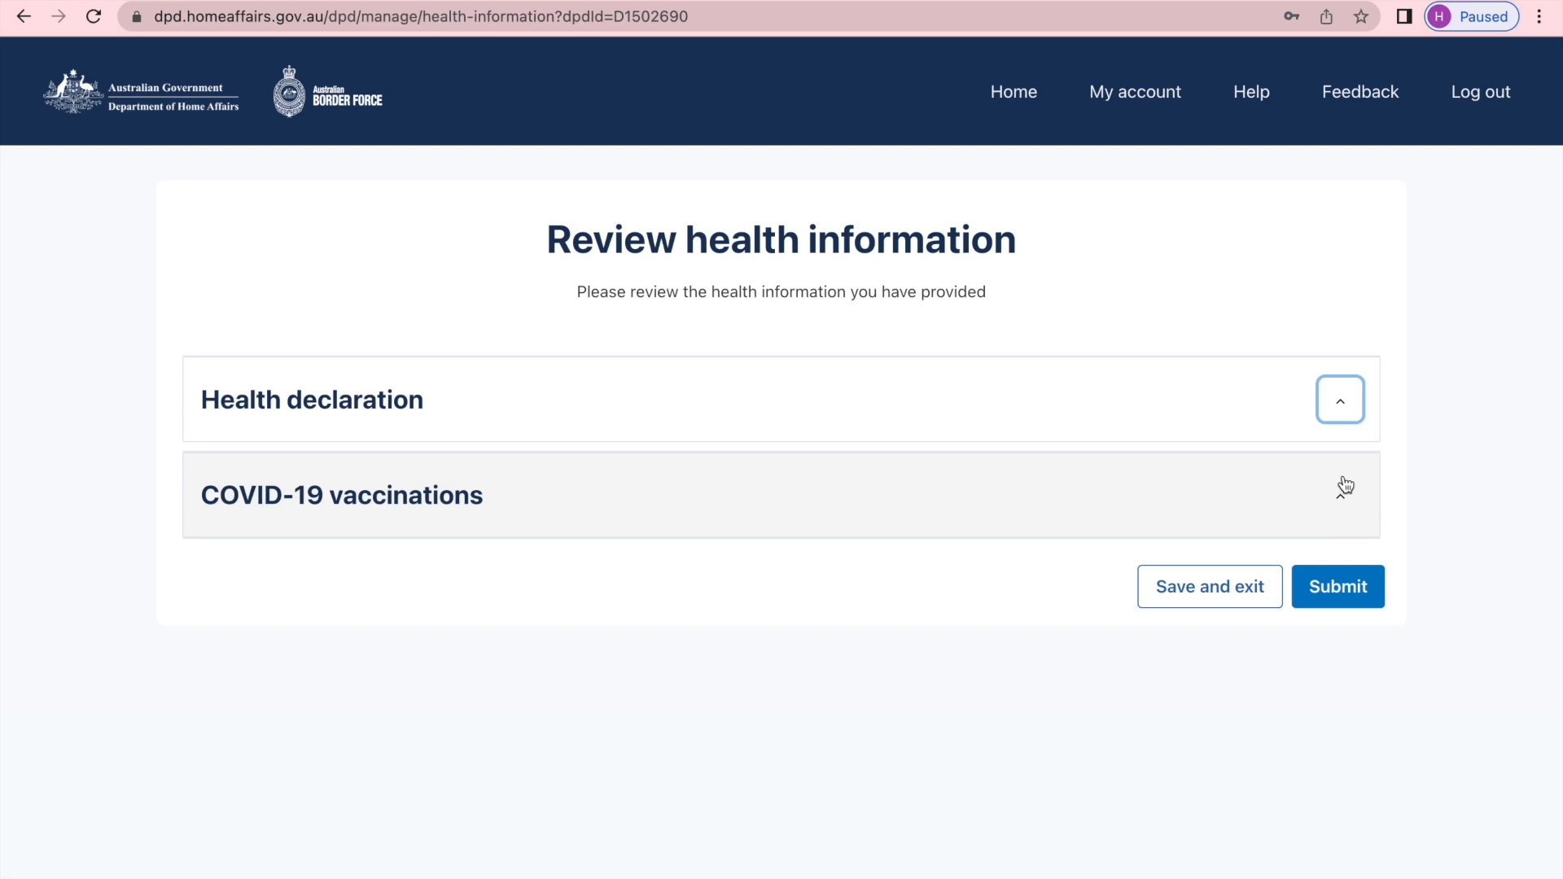
pyautogui.click(1336, 587)
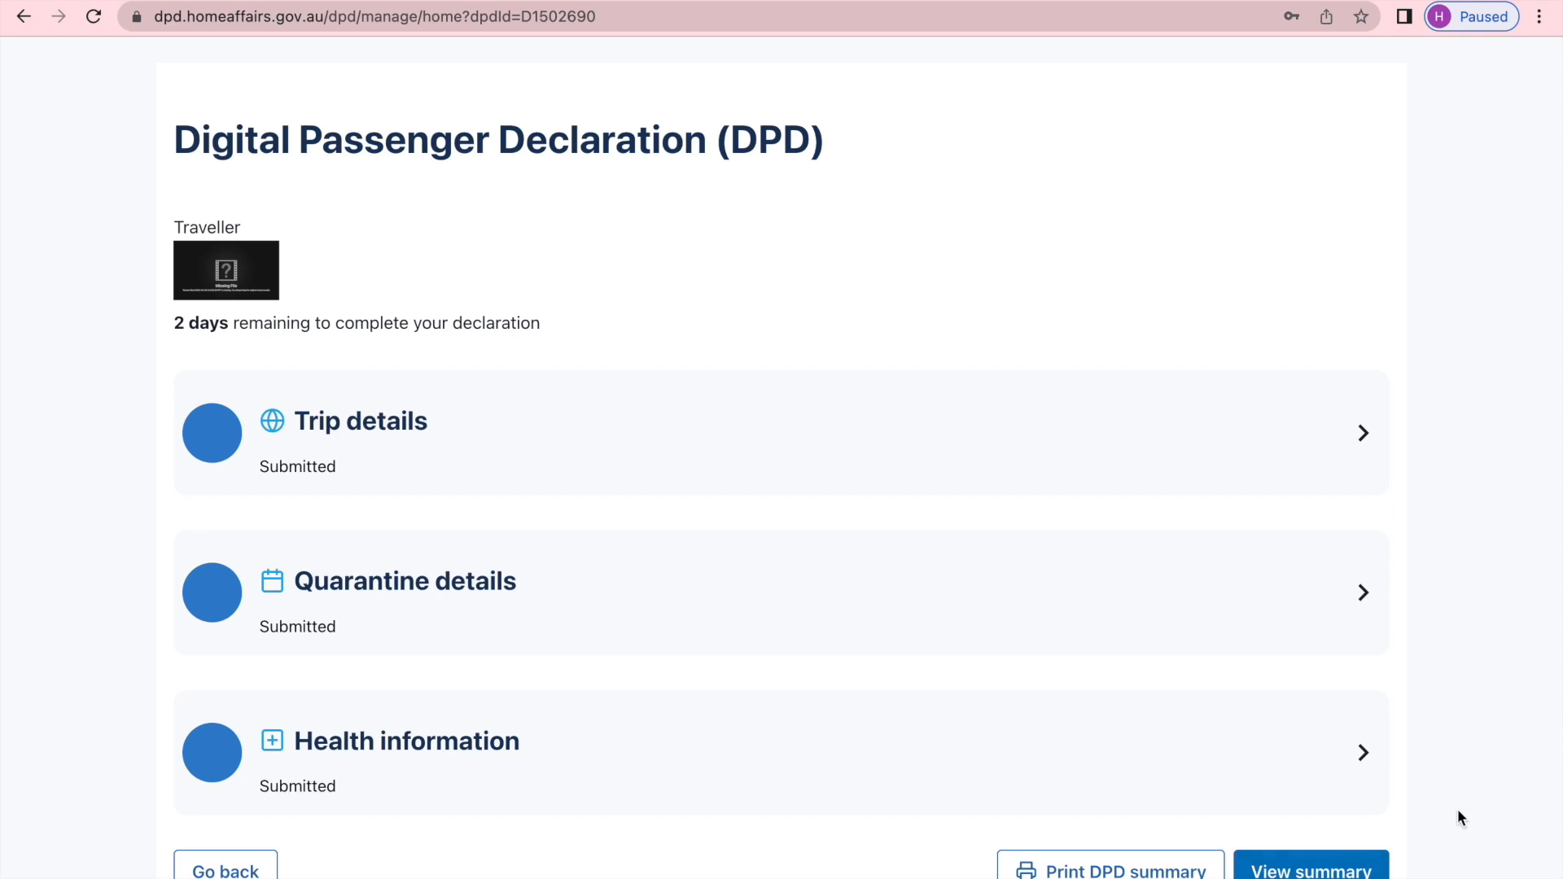
# Step: Open the declaration's full summary and examine its DPD, health and border summary sections
pyautogui.click(1296, 873)
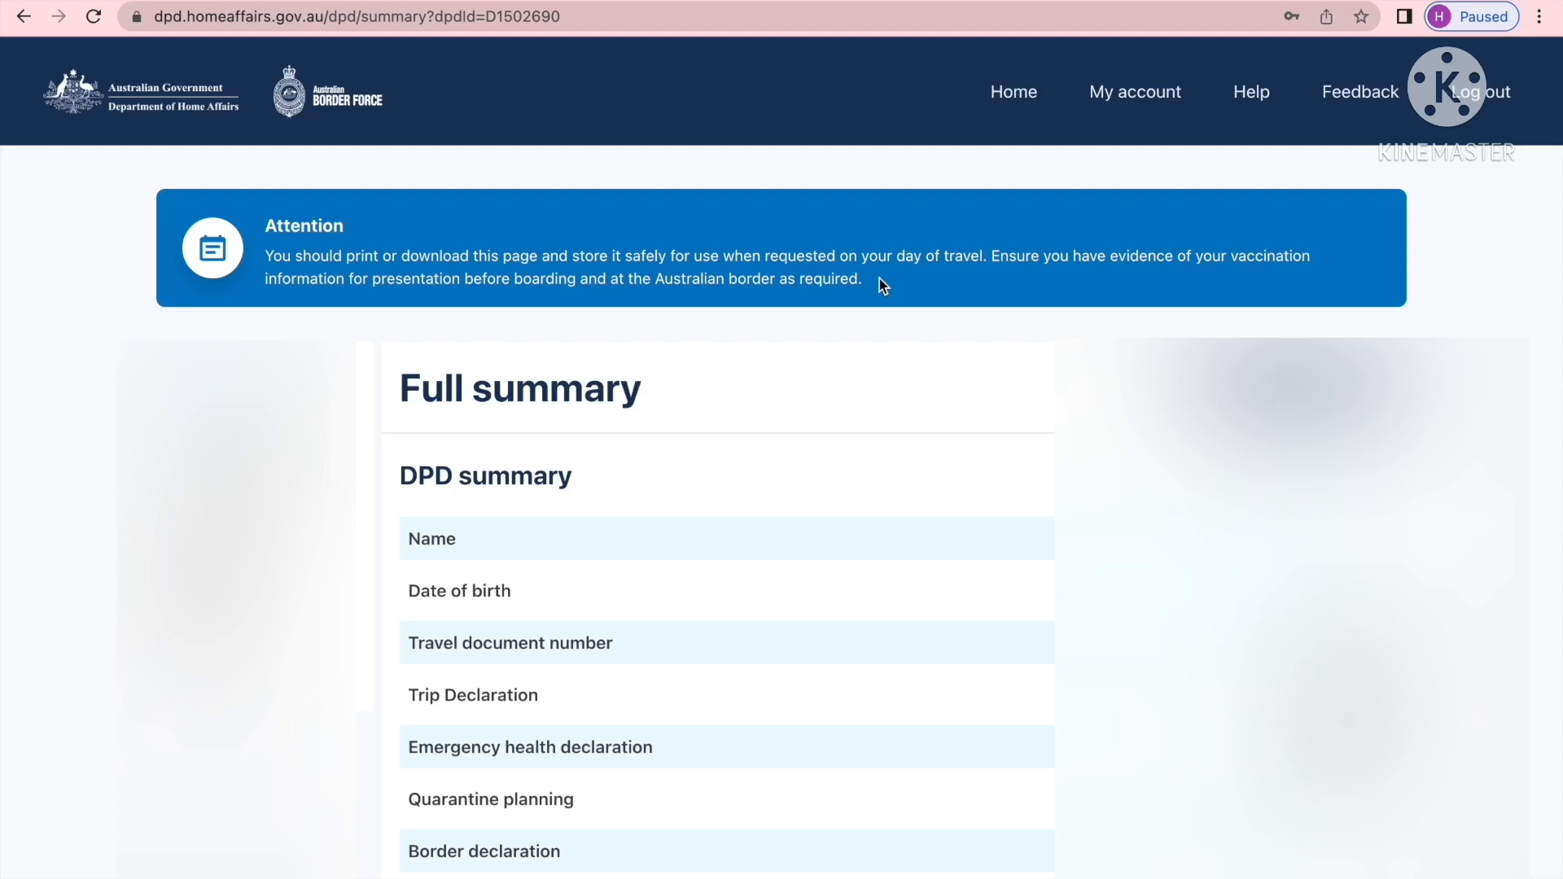
pyautogui.scroll(-6, 725, 353)
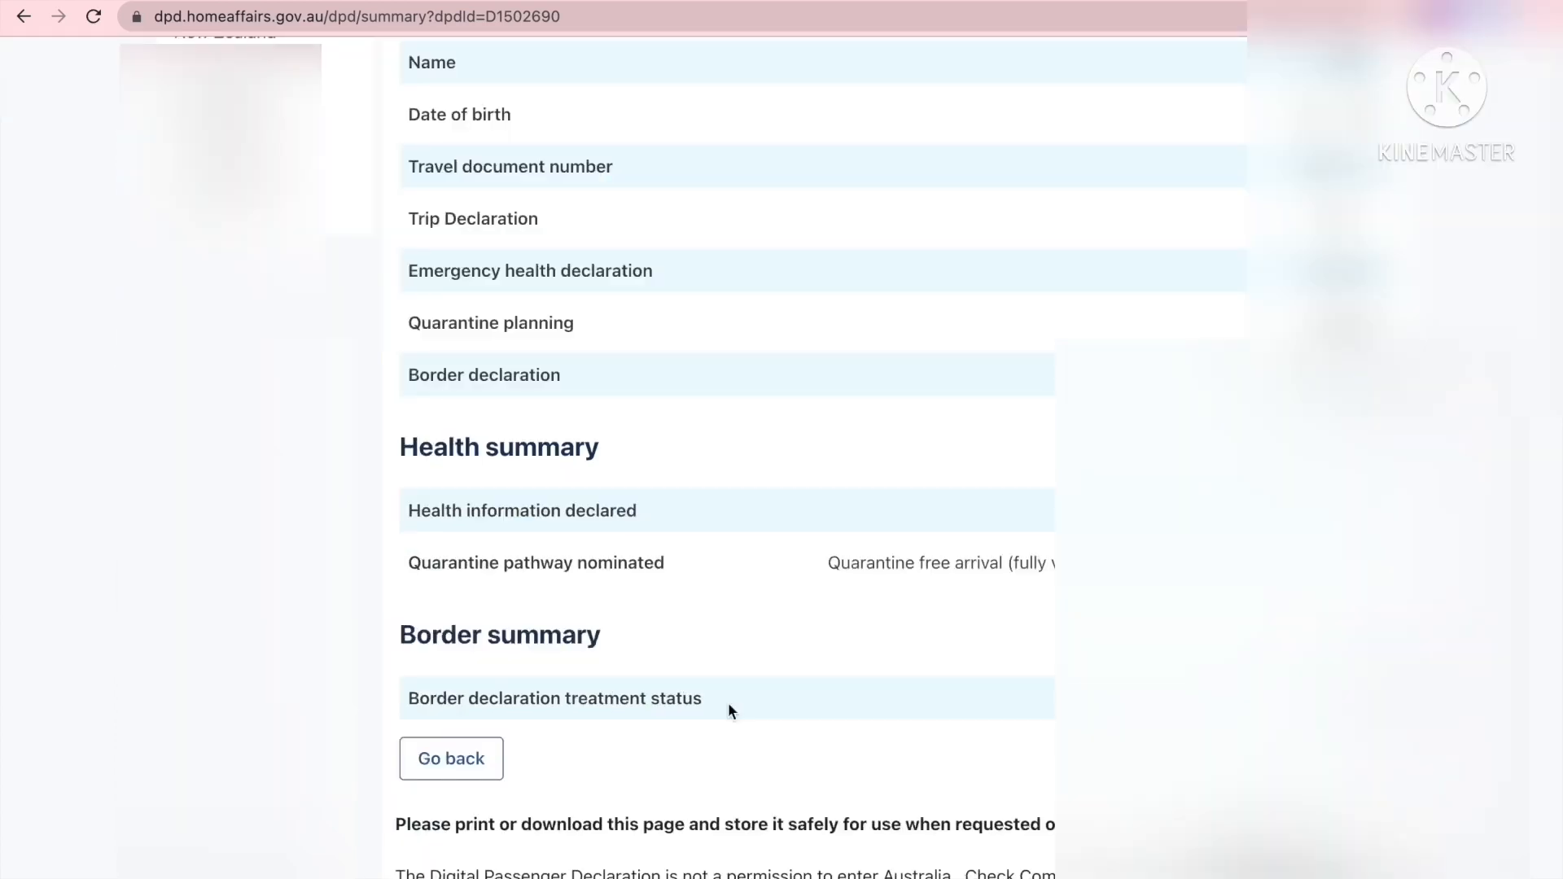